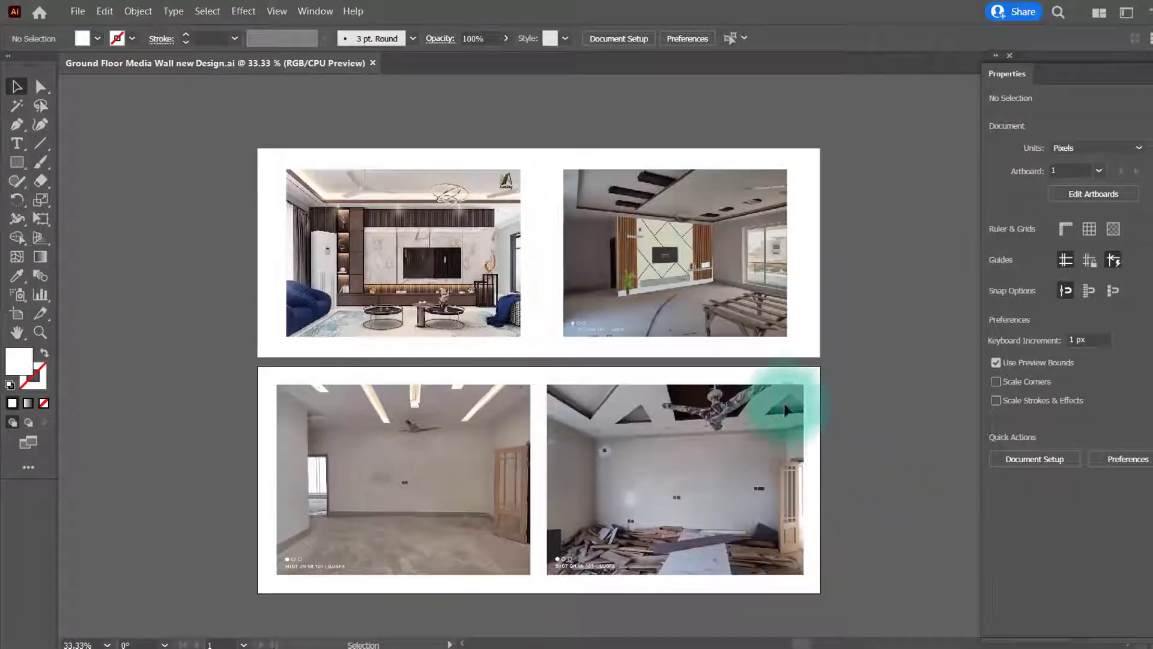
Examine the existing media wall mockup and the two bare room photos on the second artboard.
drag(639, 316, 641, 341)
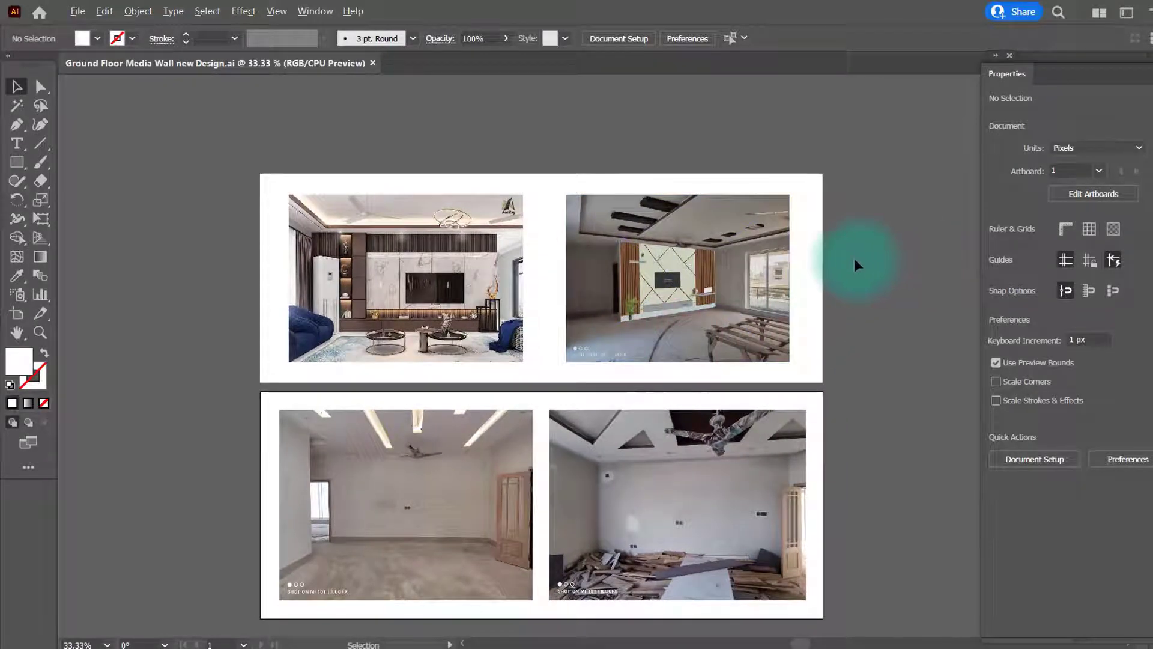
scroll(854, 259, up, 1)
drag(781, 248, 875, 320)
scroll(831, 304, up, 1)
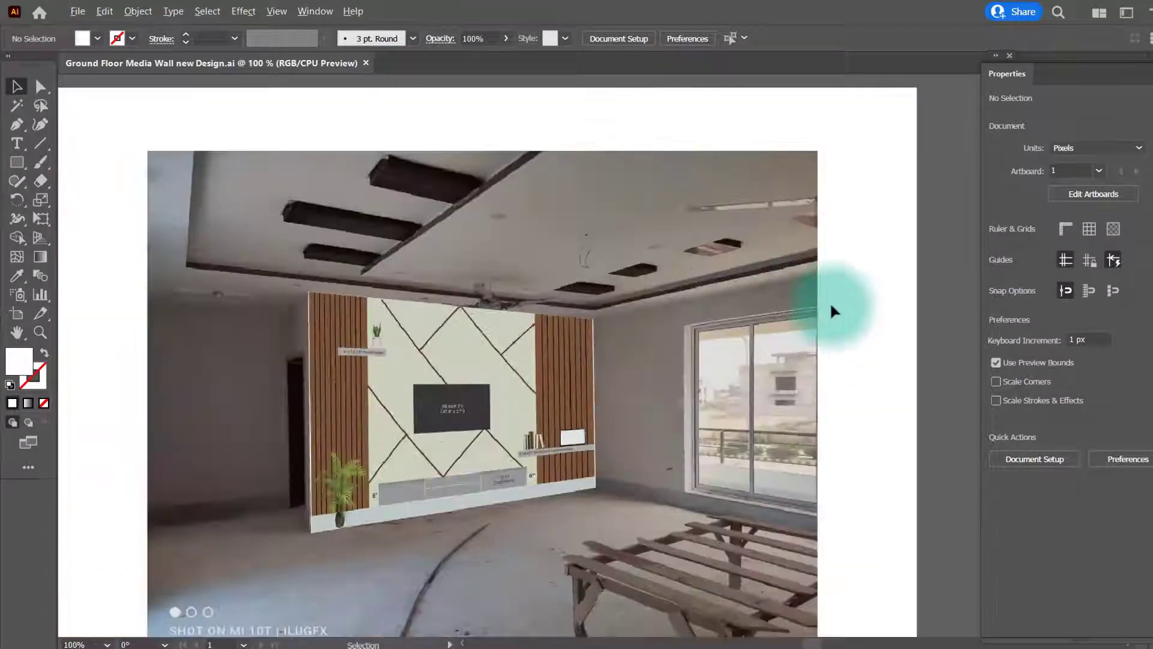
drag(839, 279, 871, 226)
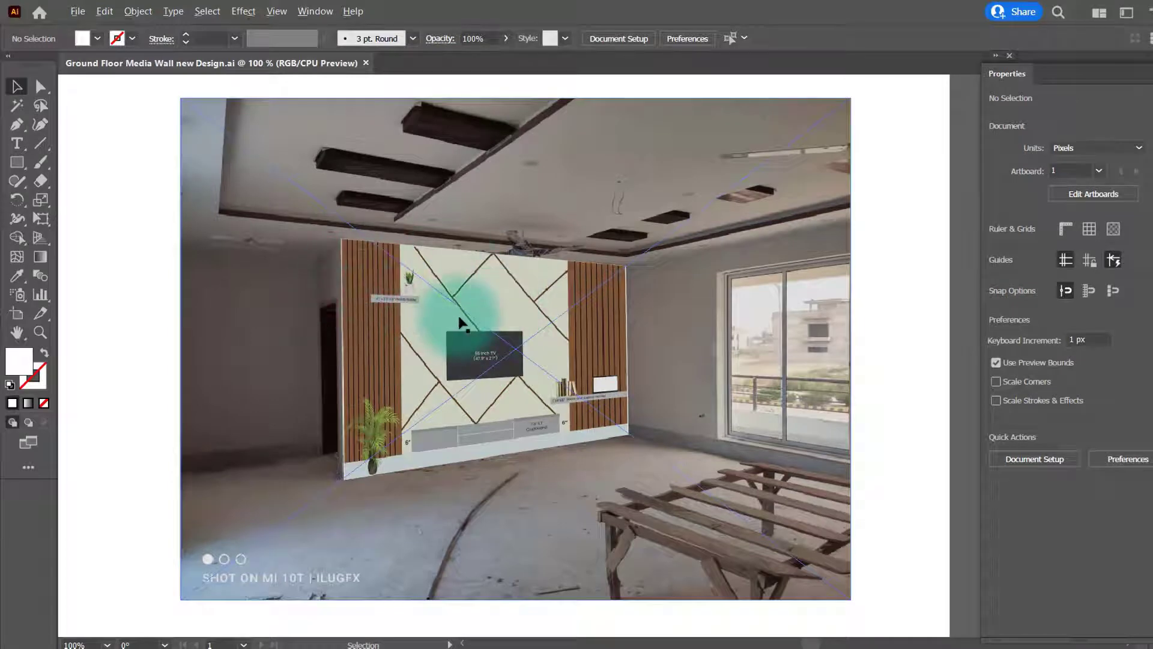
scroll(457, 319, down, 2)
drag(430, 325, 494, 243)
drag(490, 352, 528, 206)
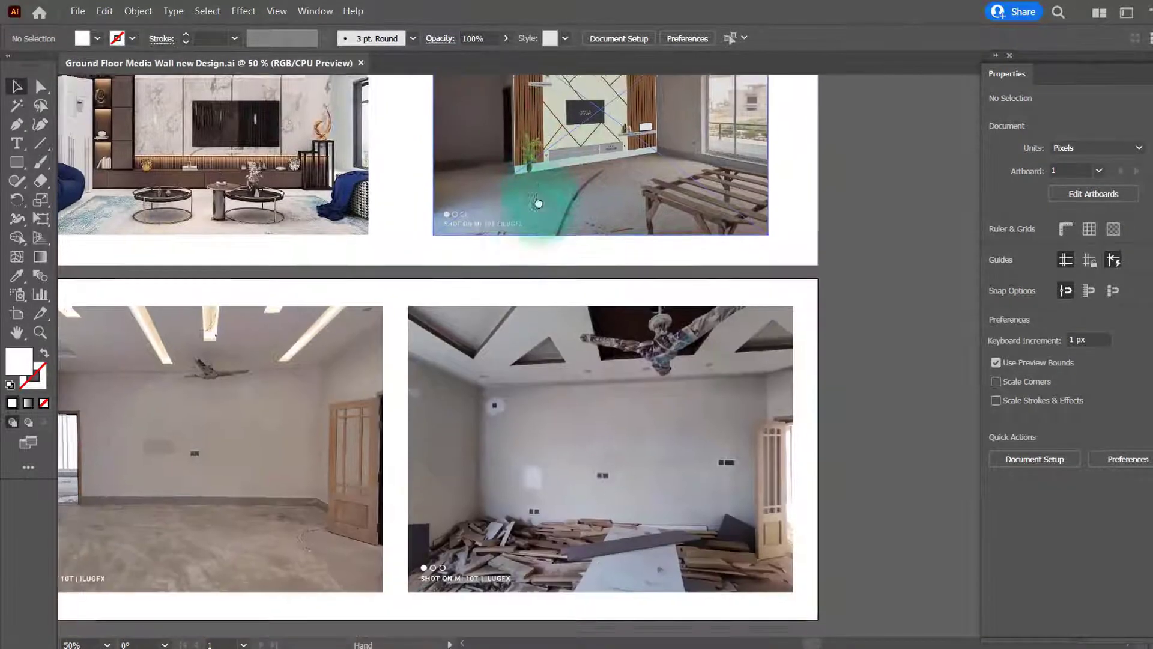
drag(515, 289, 594, 284)
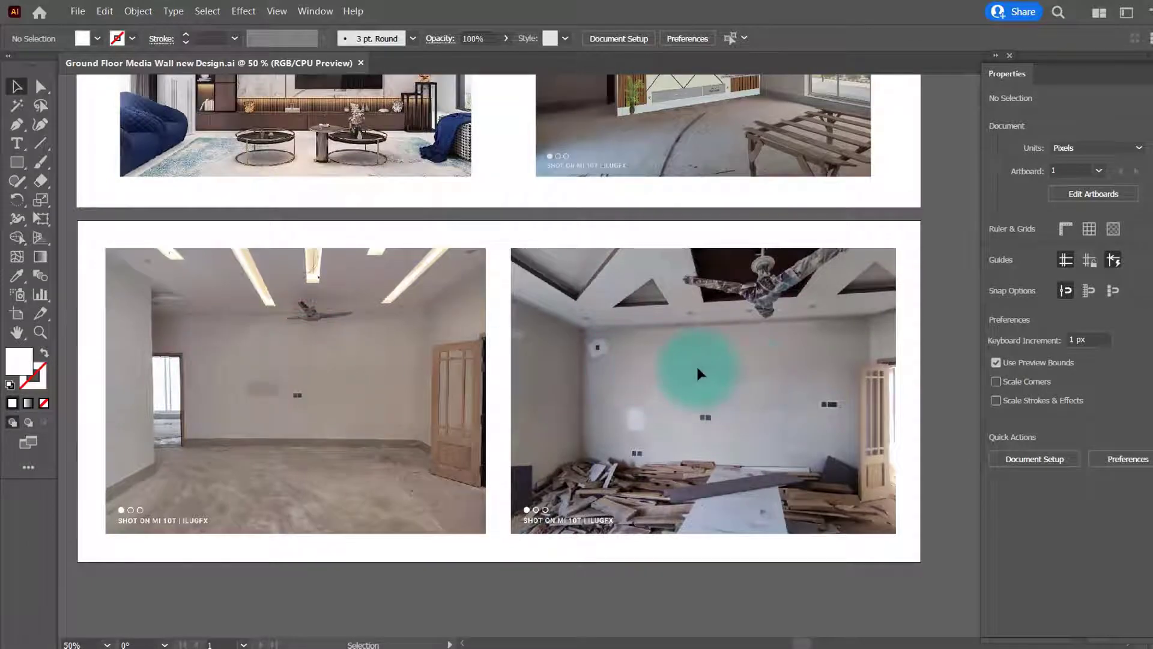
drag(846, 351, 795, 326)
scroll(636, 349, up, 4)
scroll(608, 346, left, 2)
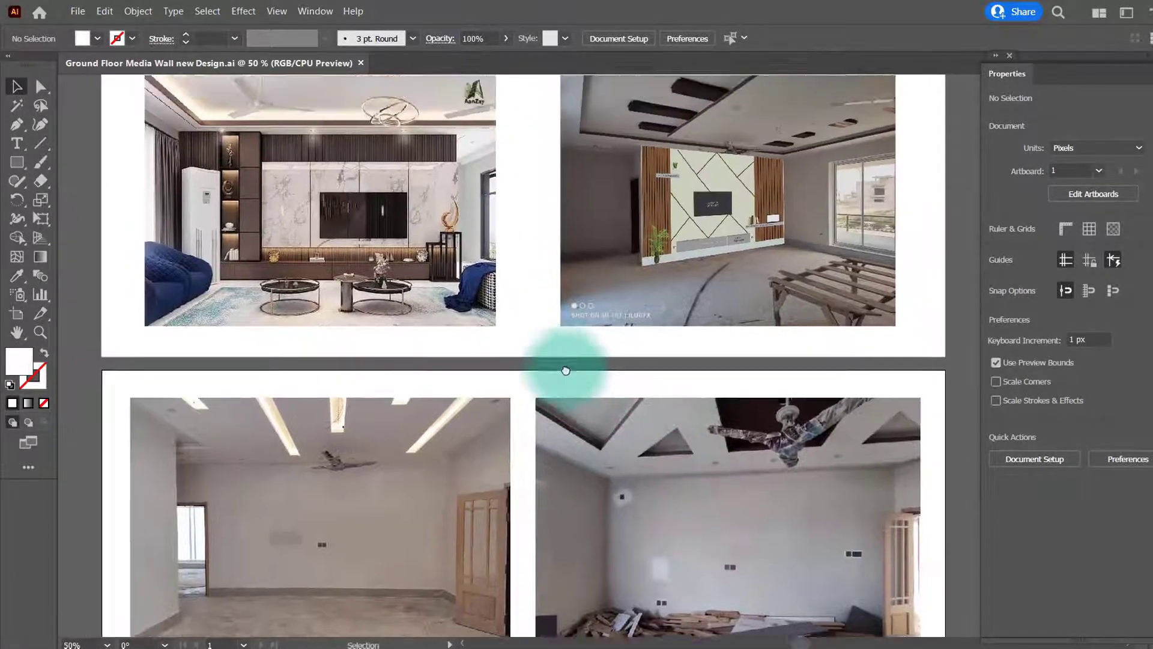
drag(479, 389, 481, 364)
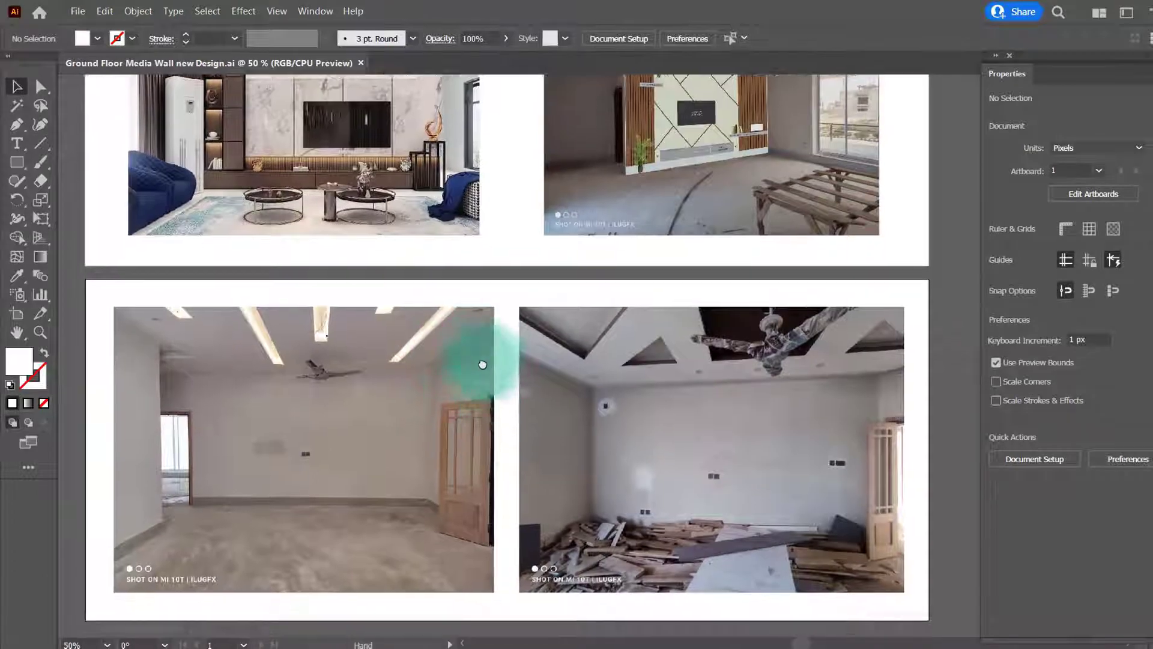
Inspect the living room reference photo with the marble media wall and compare it with the empty room photos.
drag(471, 307, 557, 530)
scroll(406, 377, up, 1)
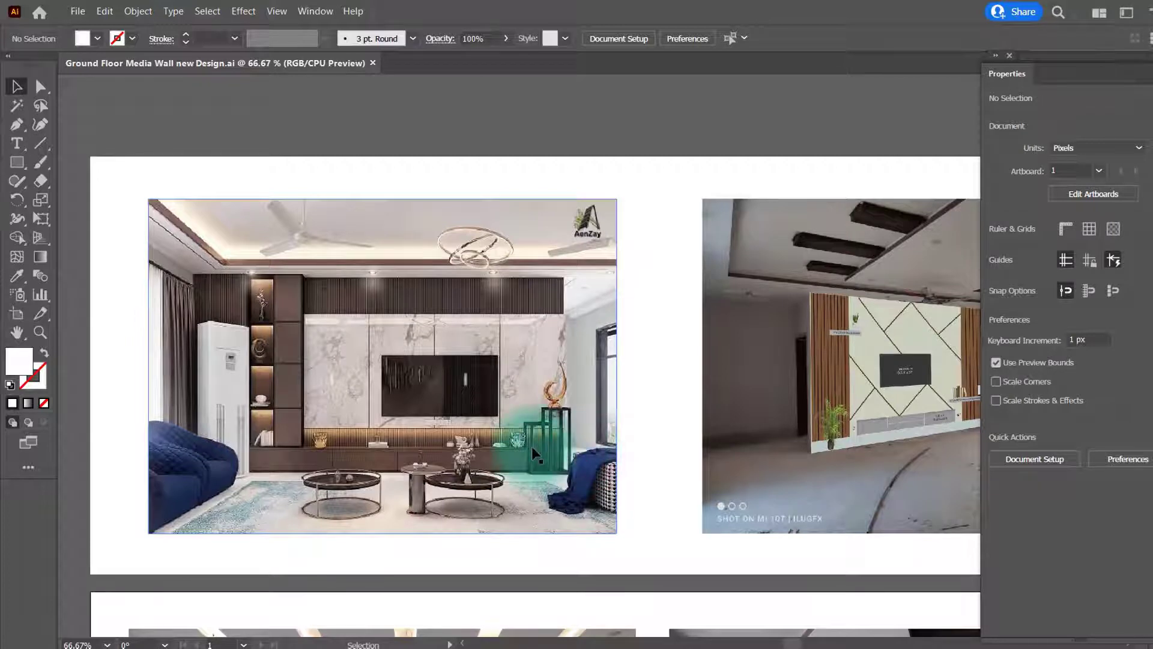
scroll(421, 417, down, 1)
drag(431, 411, 338, 273)
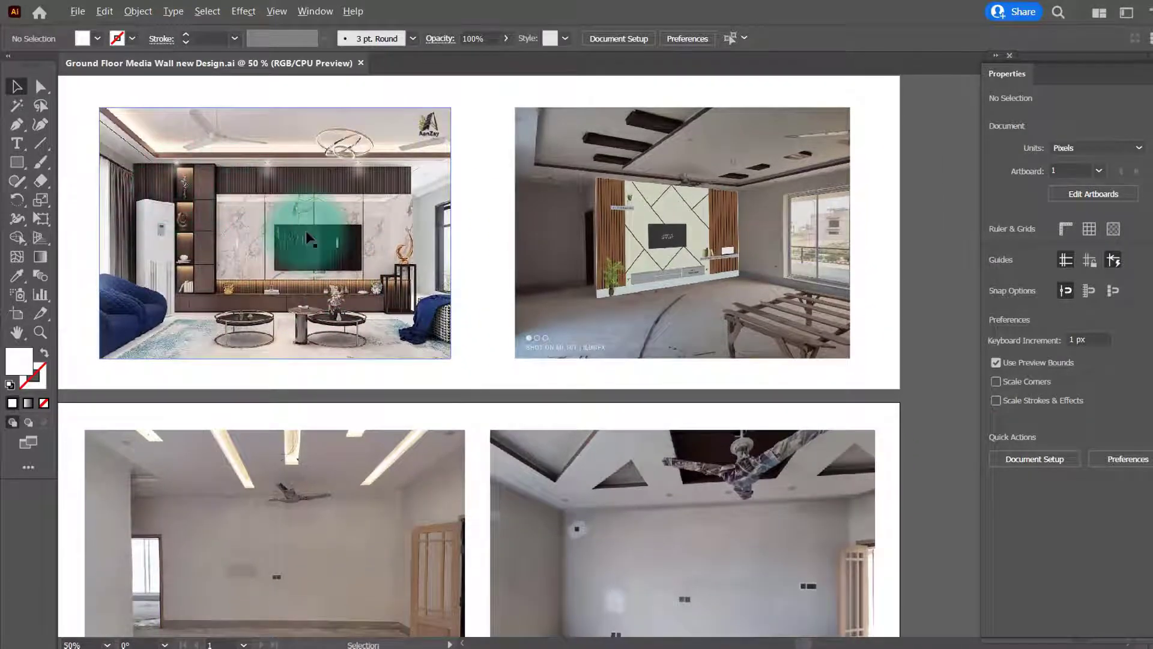
scroll(336, 246, down, 1)
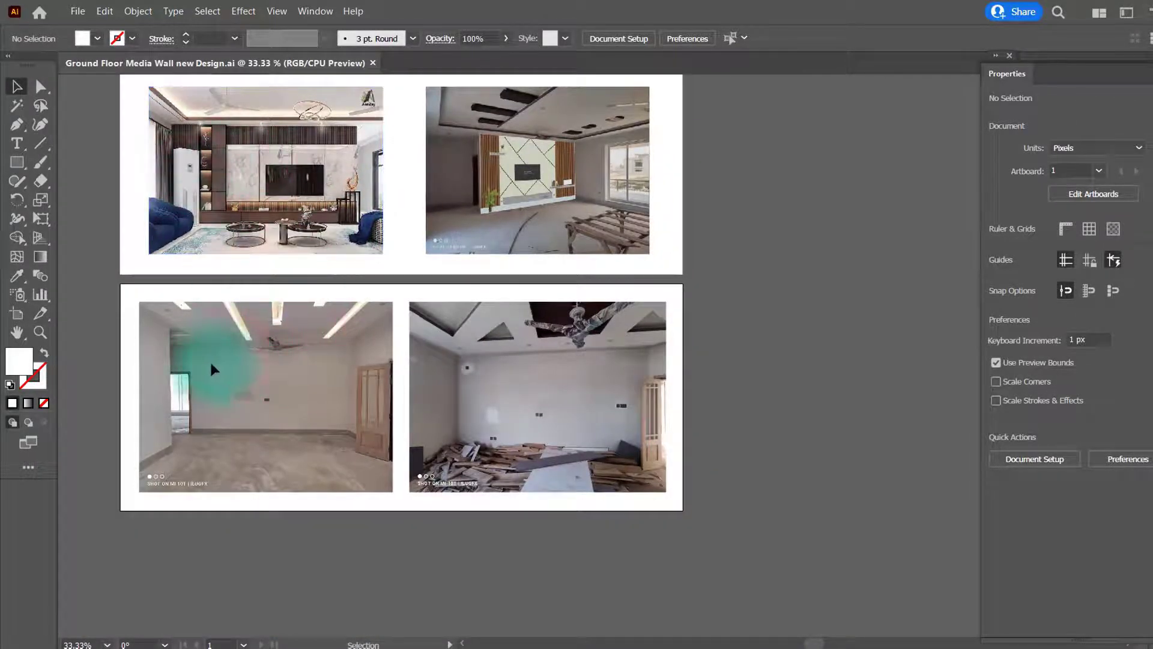
scroll(510, 390, up, 3)
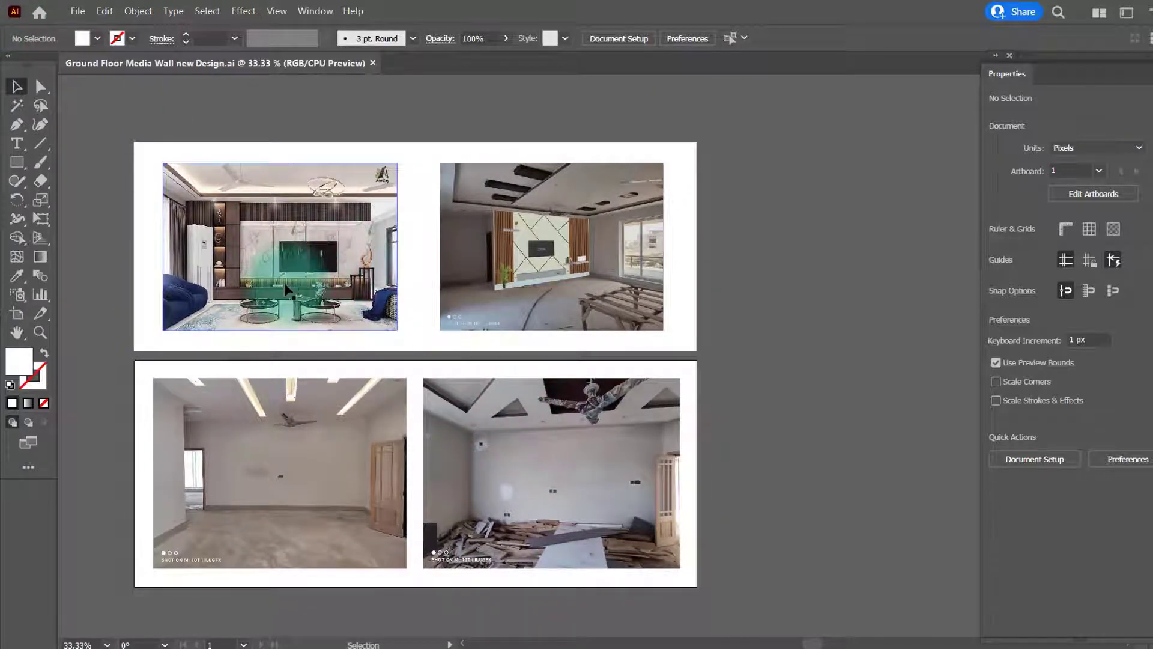
drag(284, 285, 314, 317)
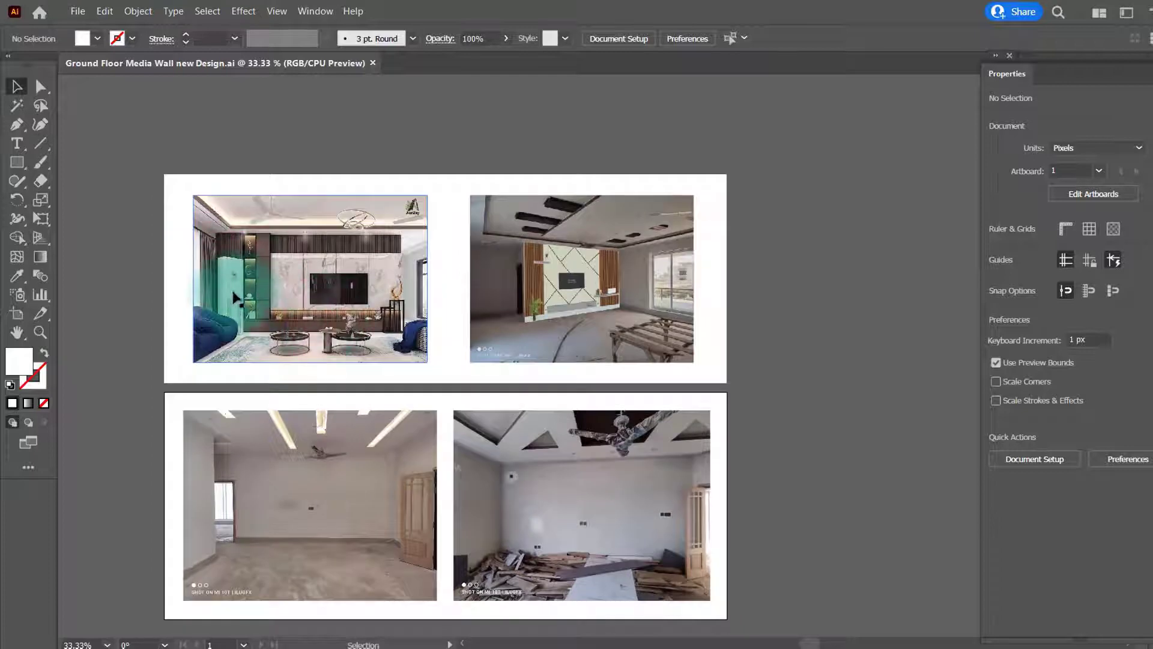
scroll(233, 297, up, 2)
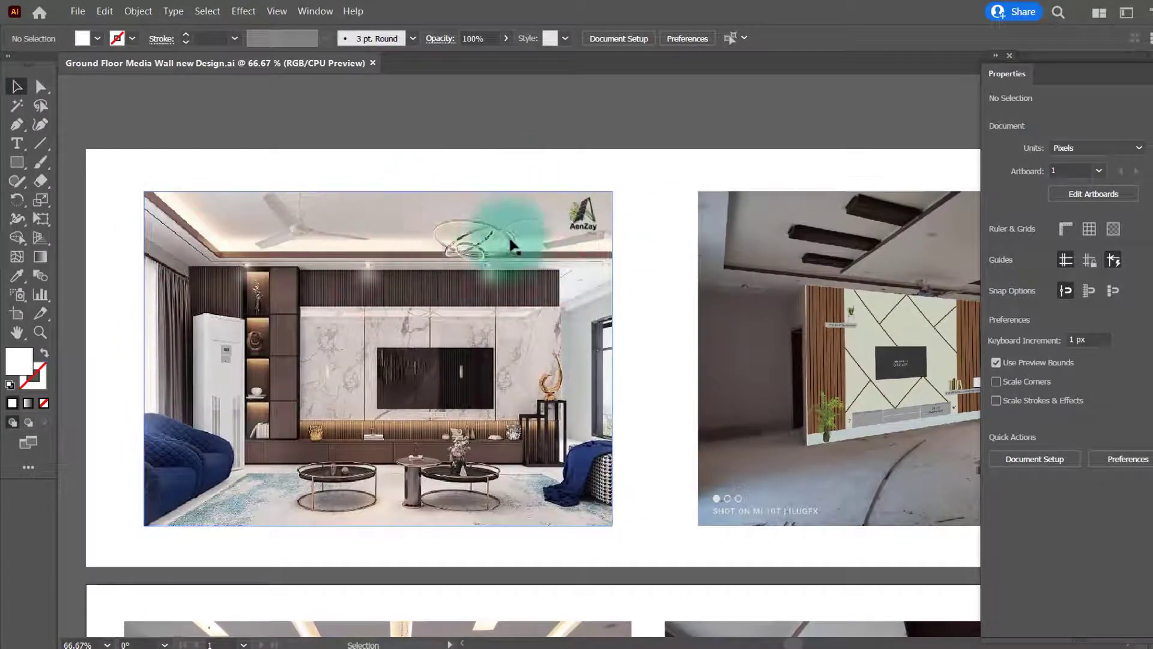
scroll(265, 258, down, 1)
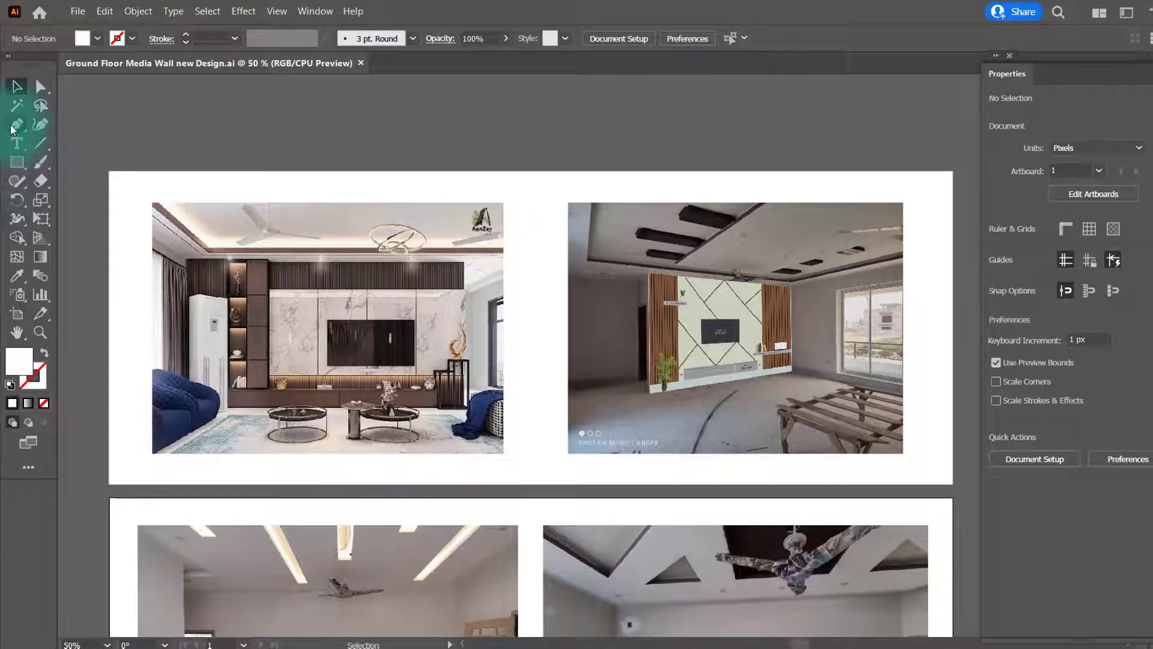
Draw a white rectangle of about 453 by 238 px over the entire media wall in the living room reference photo.
click(19, 164)
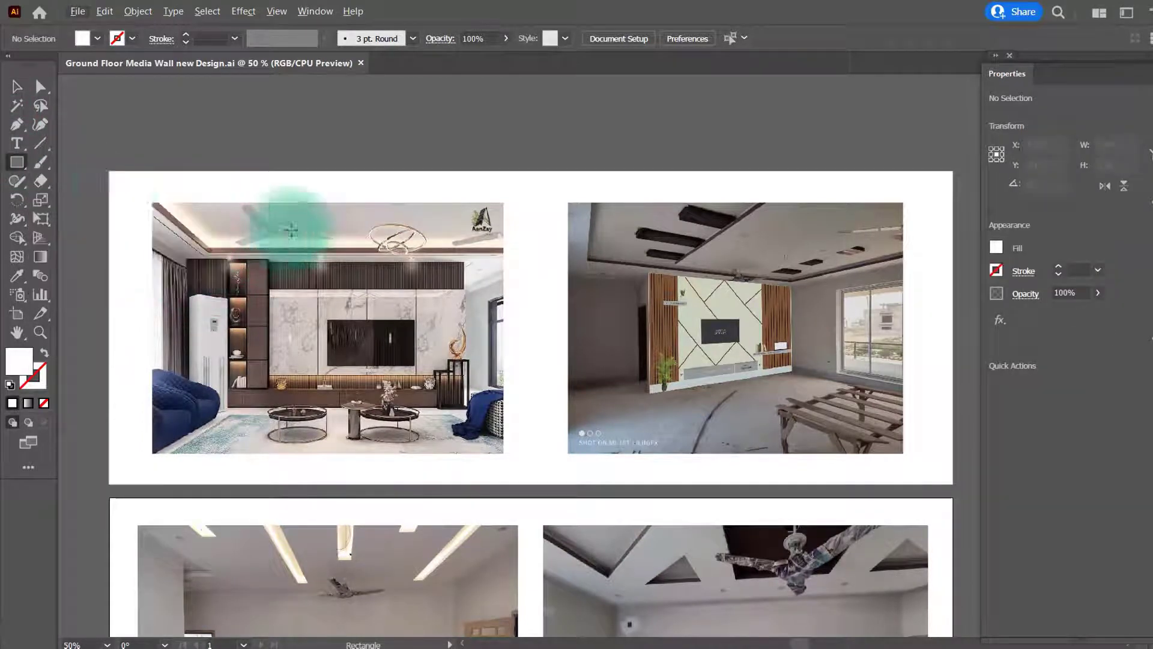
scroll(180, 249, up, 4)
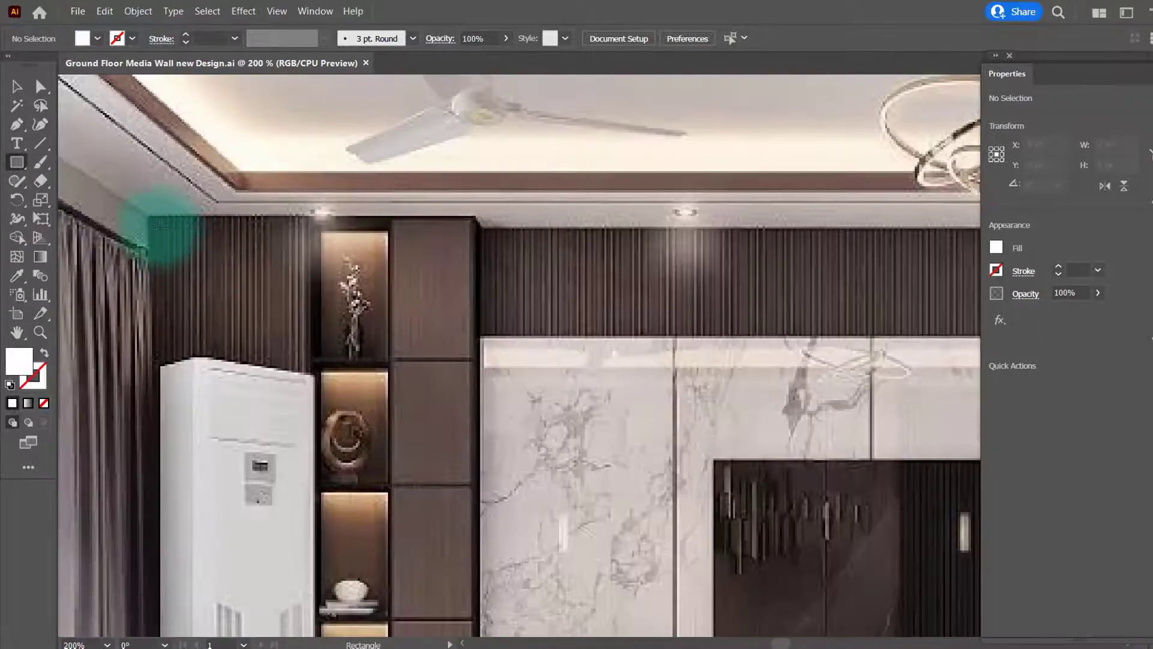
drag(148, 216, 401, 279)
scroll(523, 406, down, 3)
drag(445, 334, 836, 474)
key(v)
scroll(374, 287, up, 2)
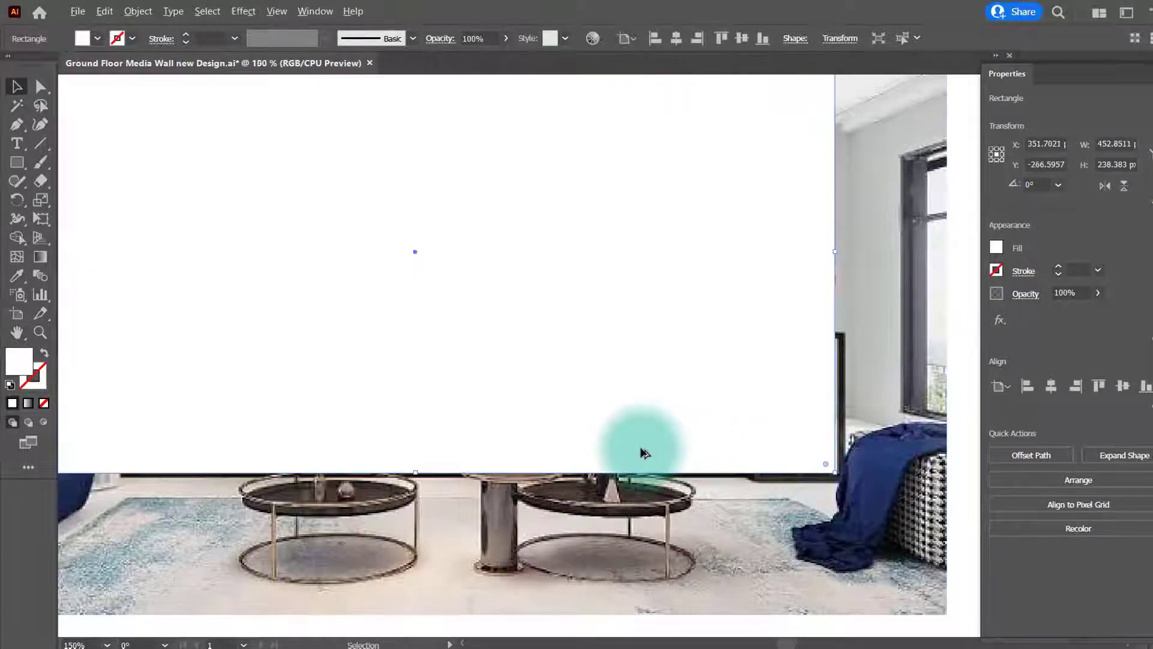
scroll(641, 450, down, 4)
drag(558, 416, 485, 384)
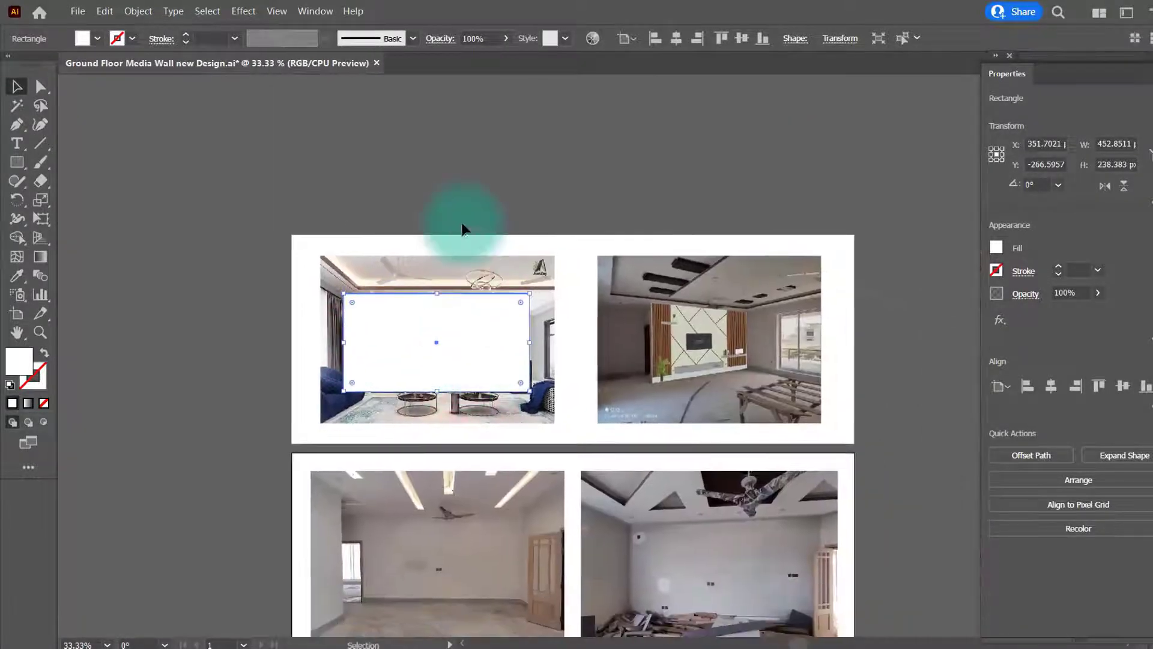
click(464, 226)
Place a copy of the living room reference photo on the canvas to the left of the first artboard.
scroll(425, 288, up, 1)
drag(458, 322, 450, 260)
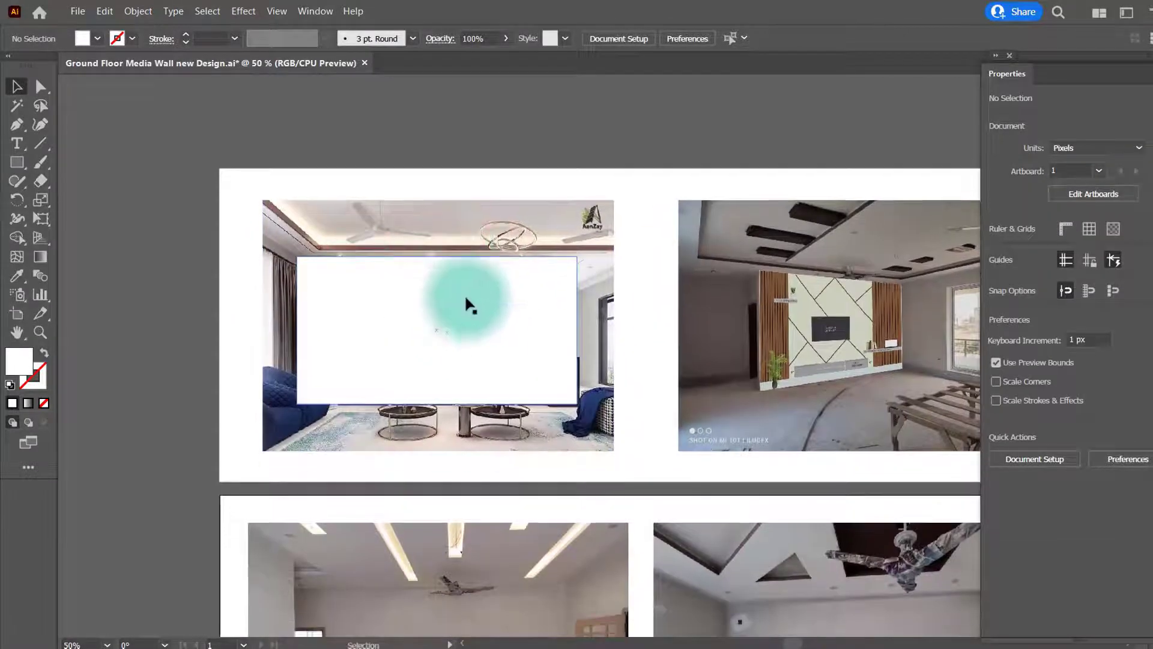
drag(454, 172, 392, 291)
drag(593, 227, 171, 227)
Crop the reference photo on the artboard to its media wall by making a clipping mask from the white rectangle.
drag(482, 169, 356, 293)
scroll(400, 276, up, 1)
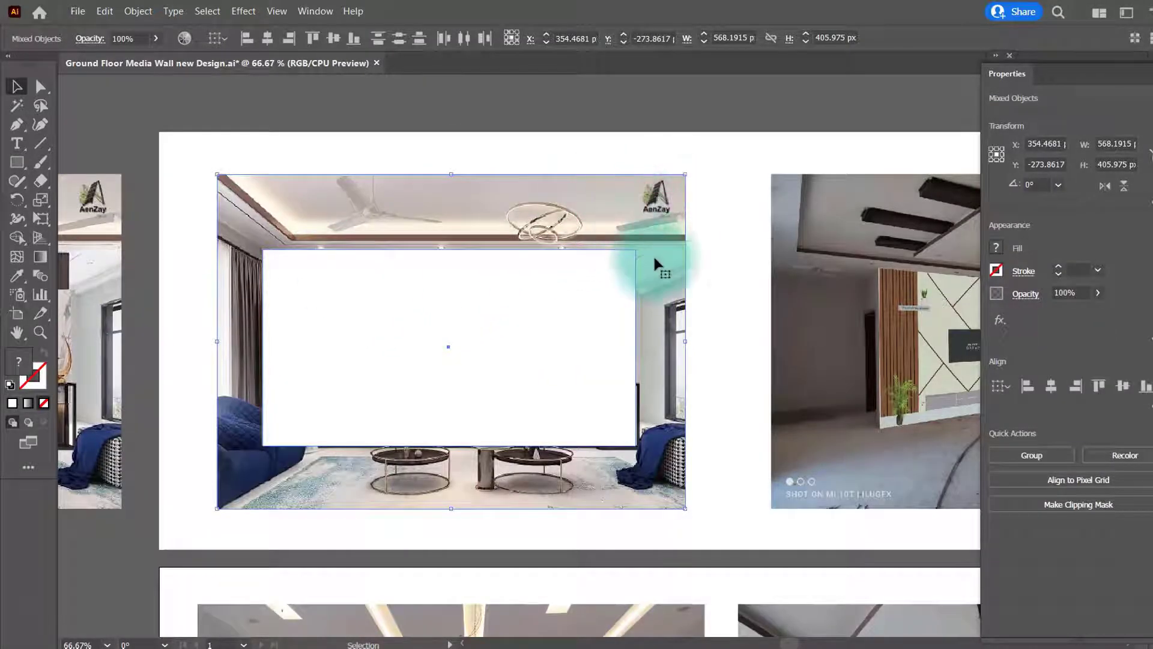
click(553, 153)
drag(553, 154, 426, 334)
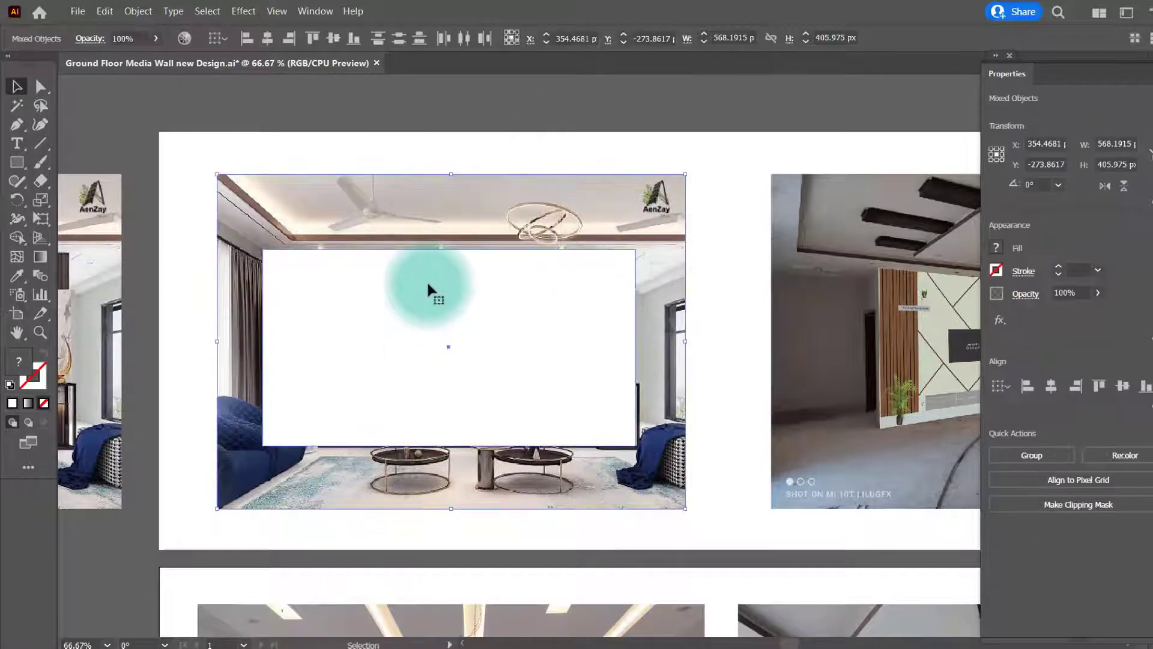
right_click(429, 289)
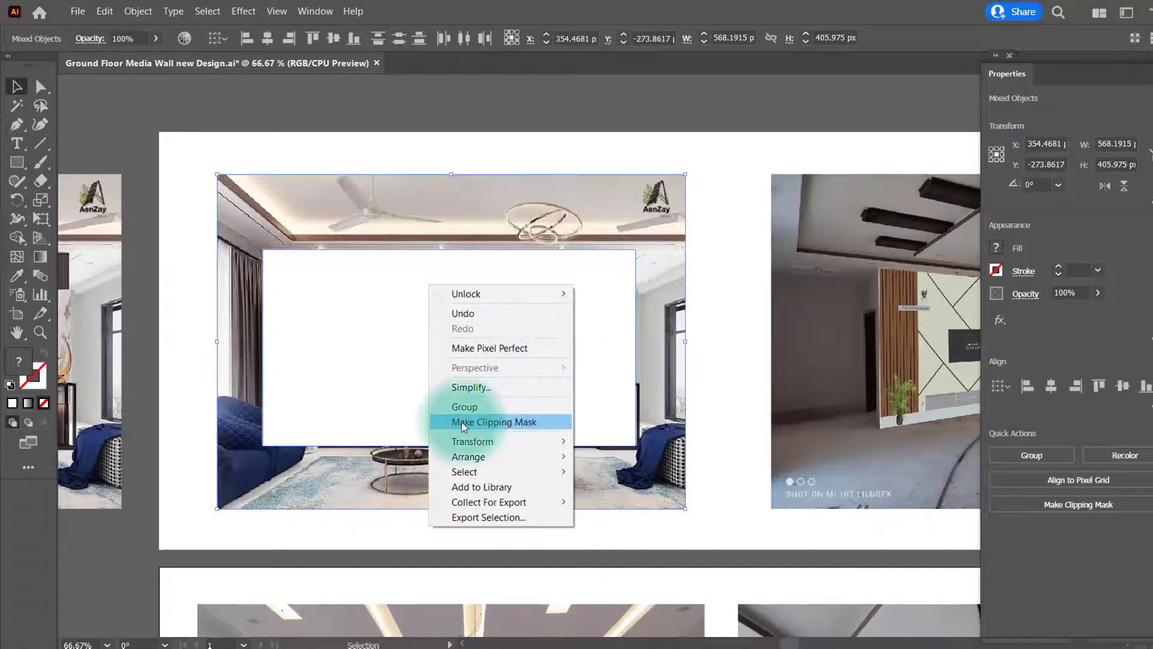
click(513, 424)
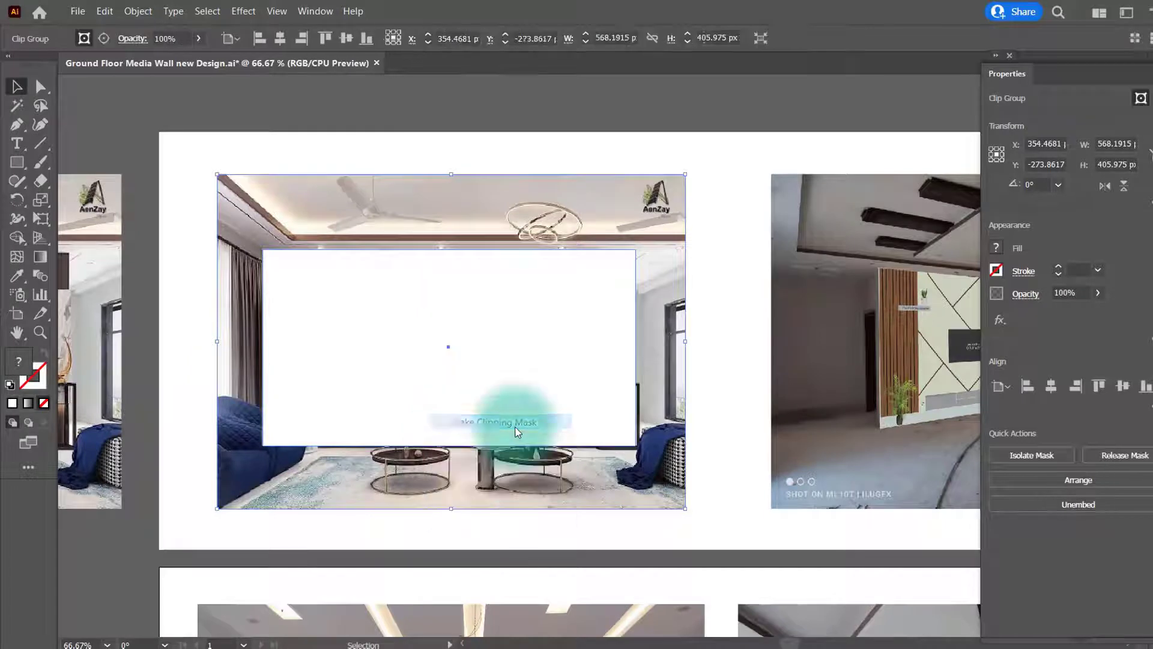
click(377, 193)
scroll(377, 193, down, 2)
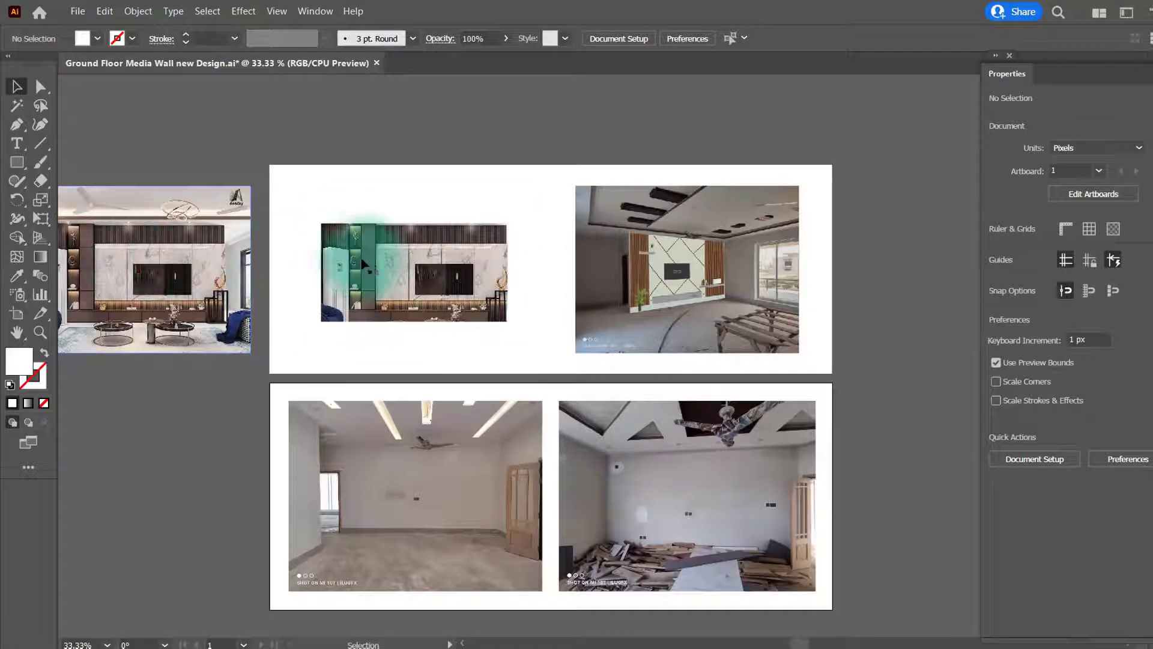
scroll(369, 257, up, 1)
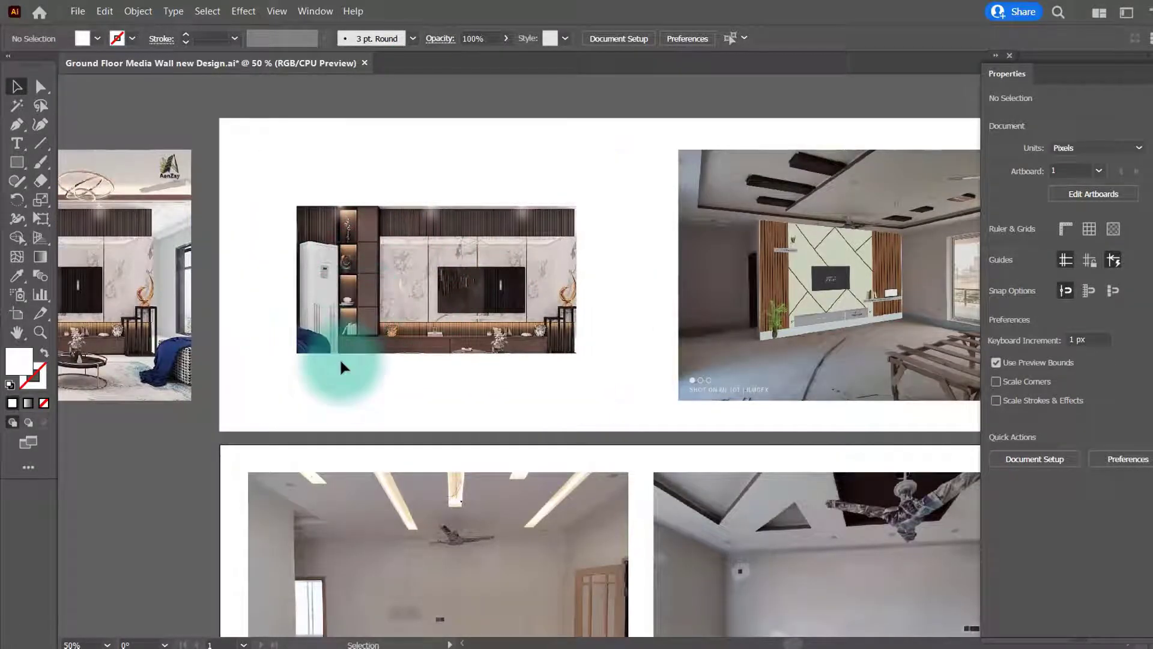
Start a Pen path on the left empty room photo along the back wall's right corner, from the baseboard up to the ceiling.
scroll(391, 366, down, 3)
scroll(428, 227, down, 4)
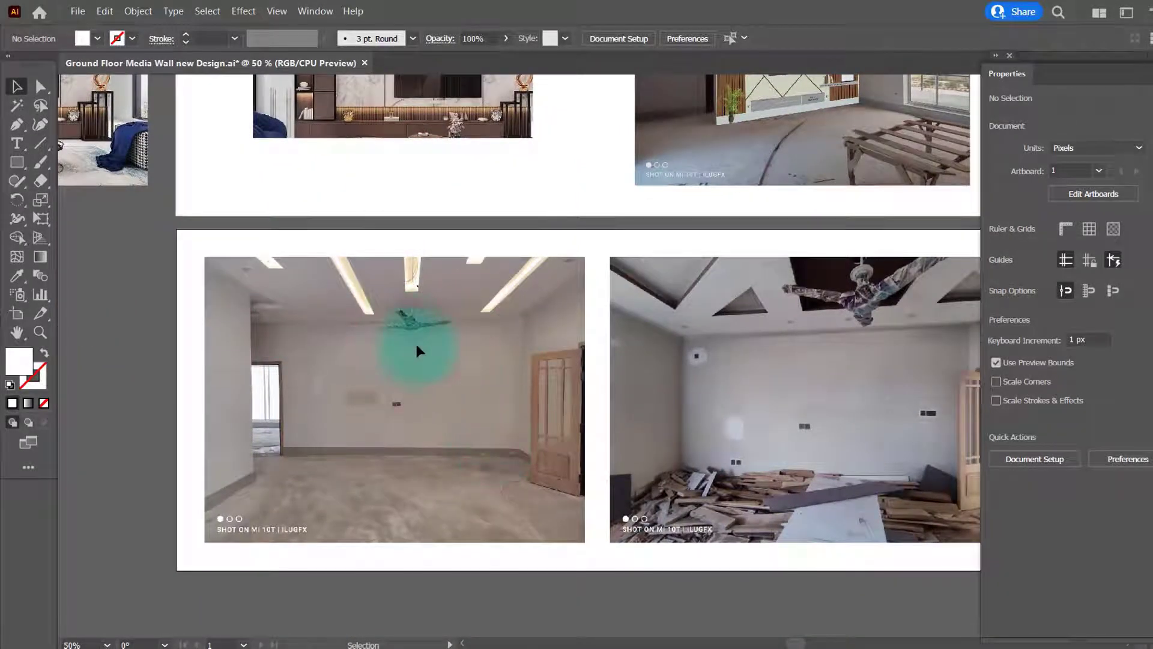
scroll(420, 376, up, 1)
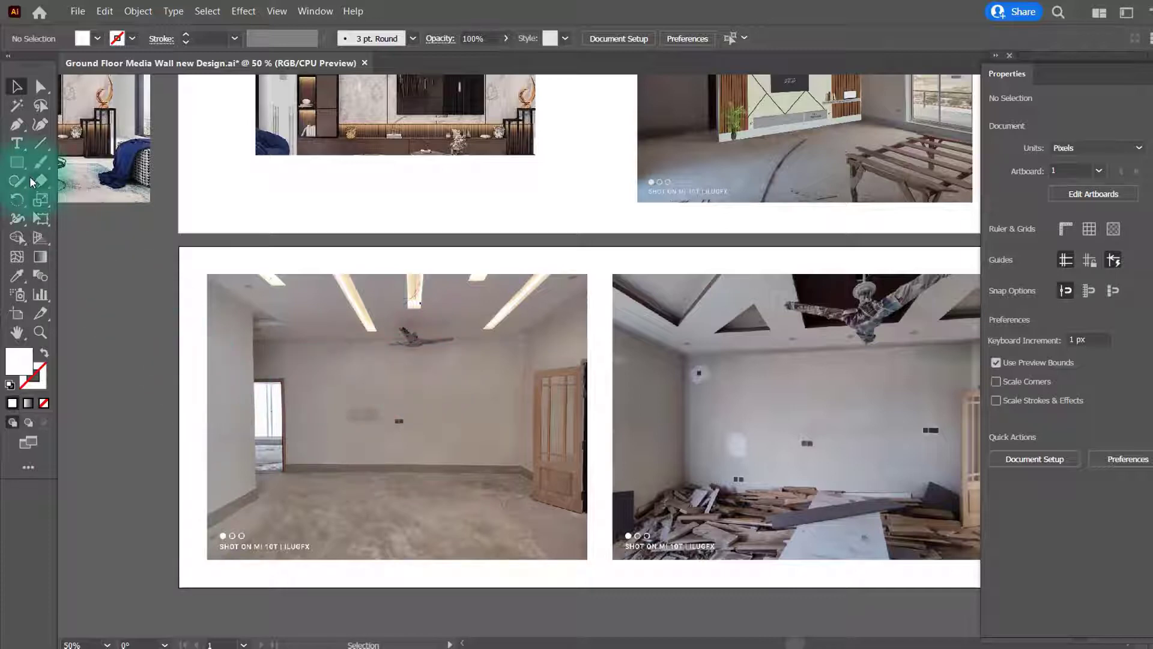
click(16, 126)
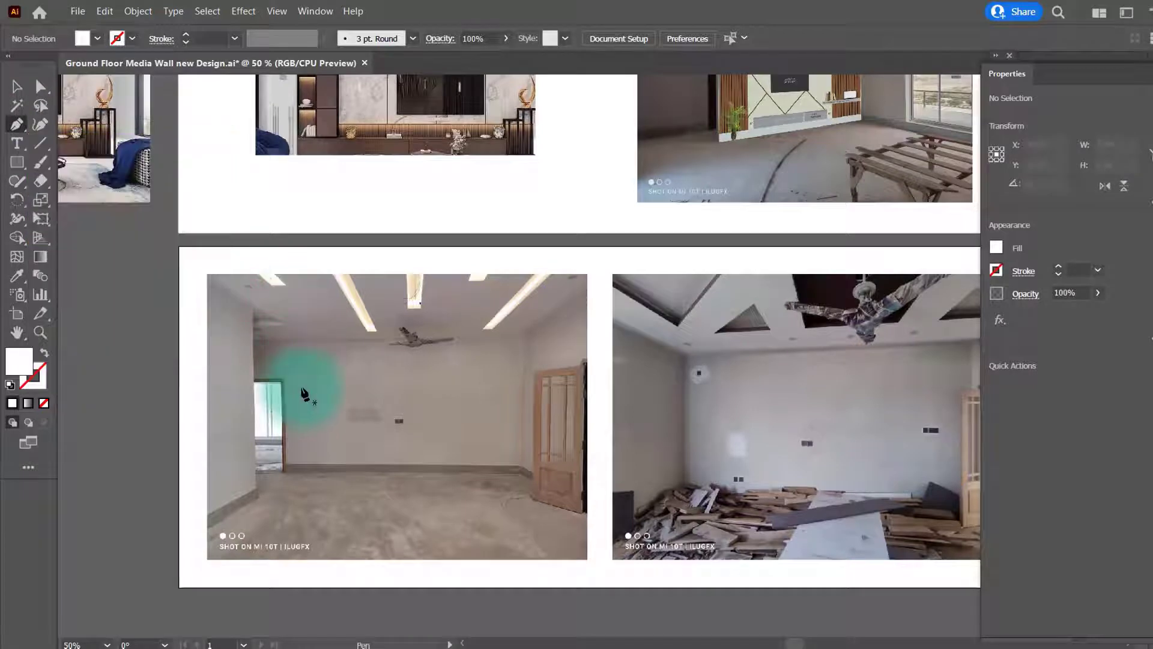
scroll(290, 474, up, 2)
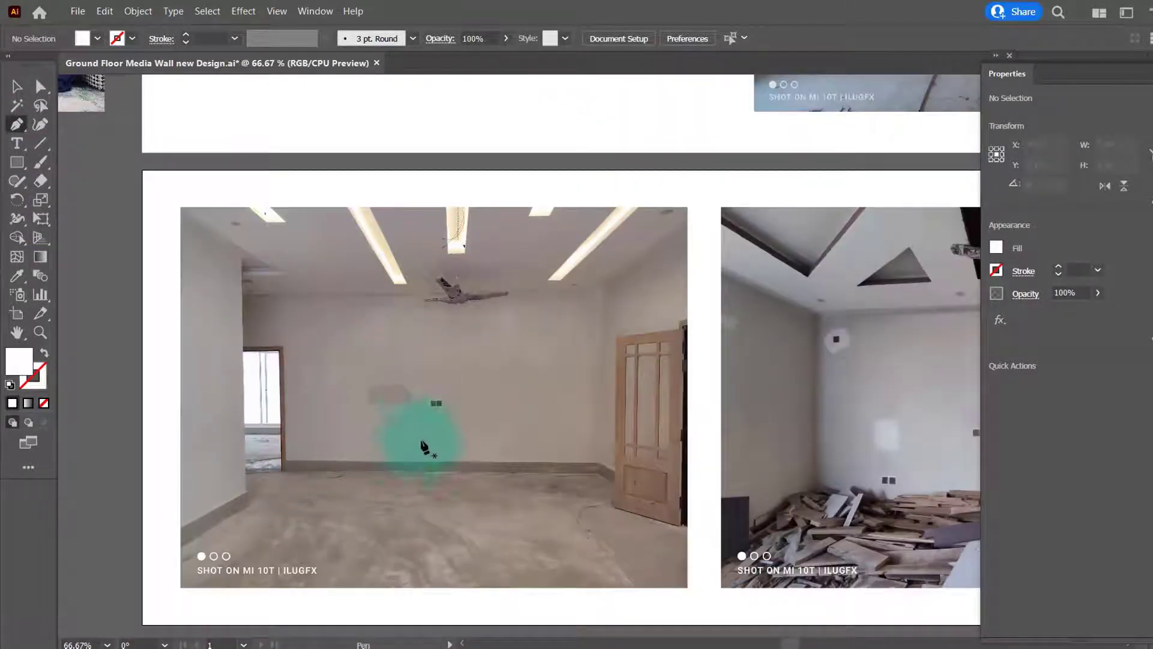
scroll(425, 444, up, 2)
scroll(425, 446, down, 4)
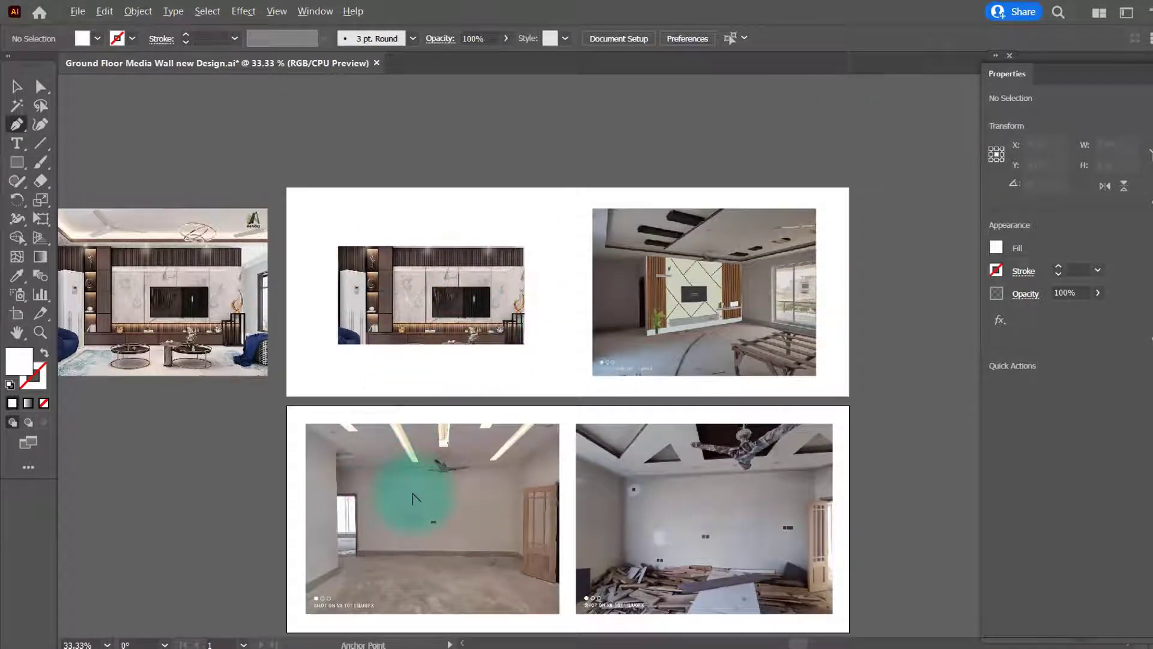
scroll(414, 492, up, 2)
scroll(330, 412, up, 2)
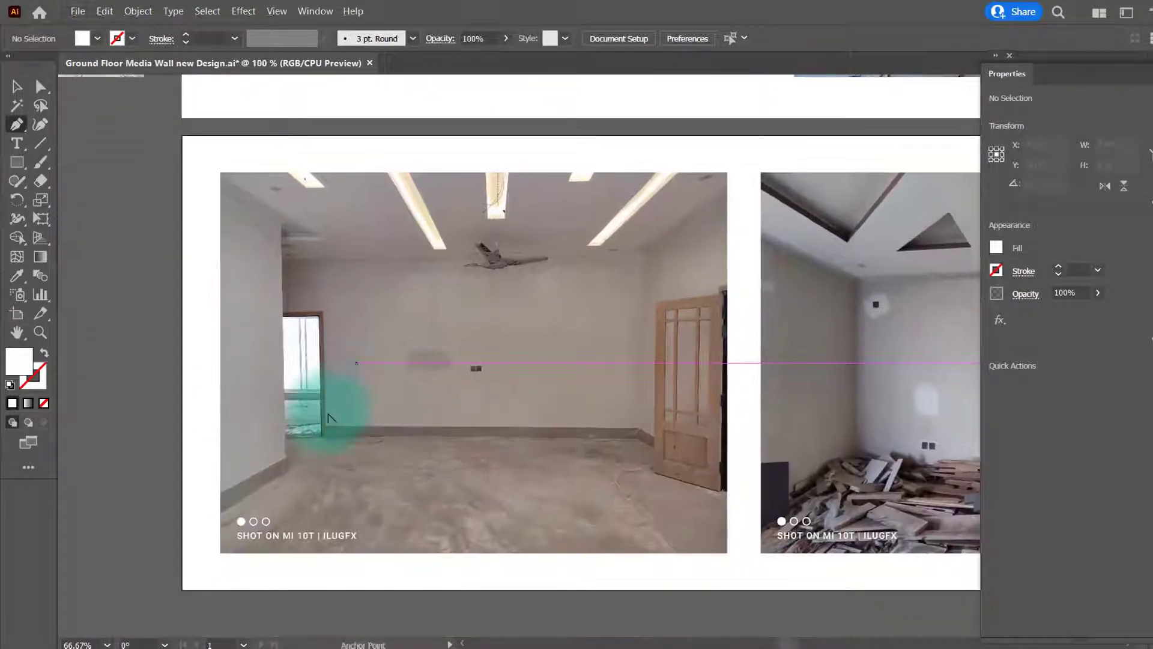
scroll(336, 447, right, 2)
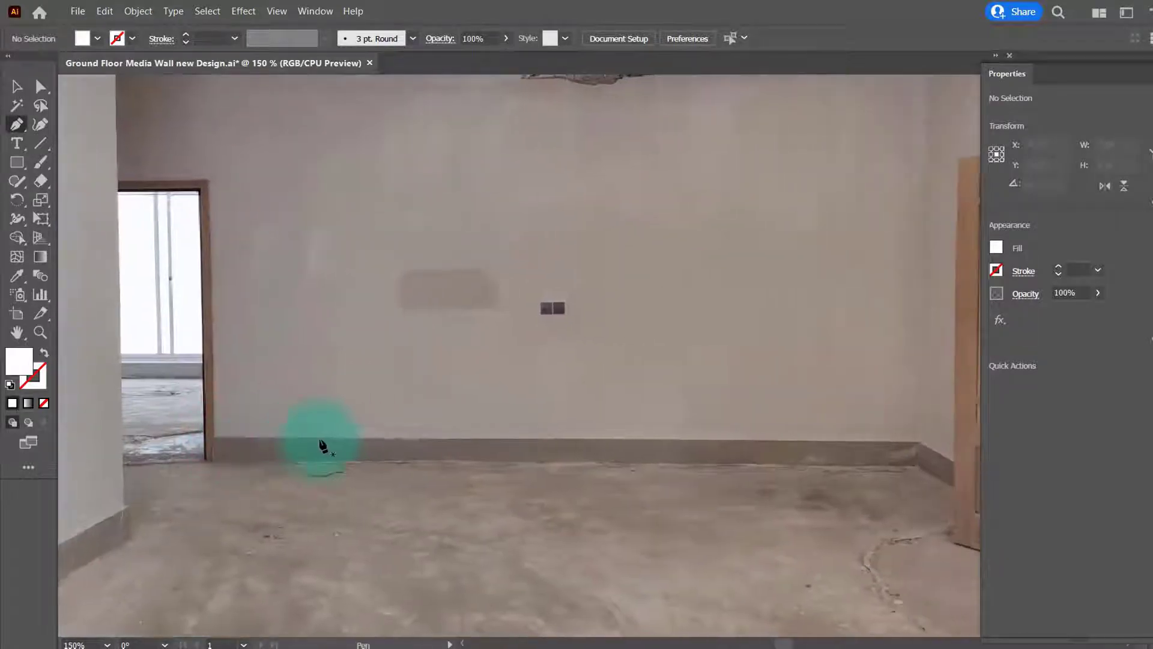
scroll(690, 453, right, 4)
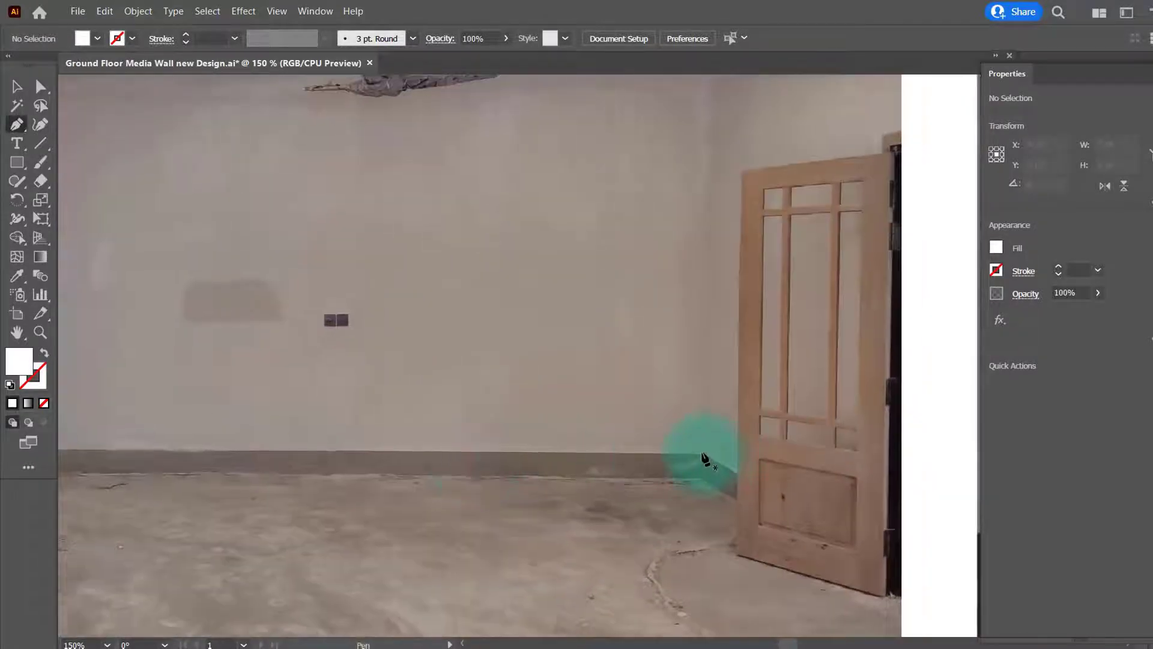
click(703, 458)
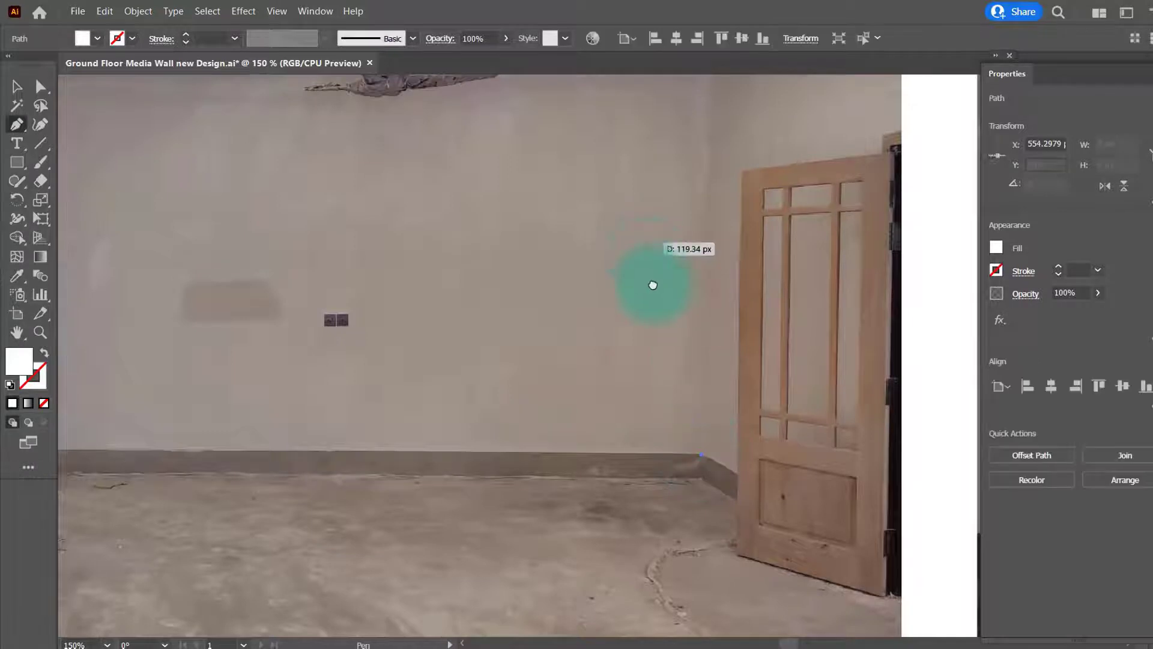
scroll(697, 294, up, 3)
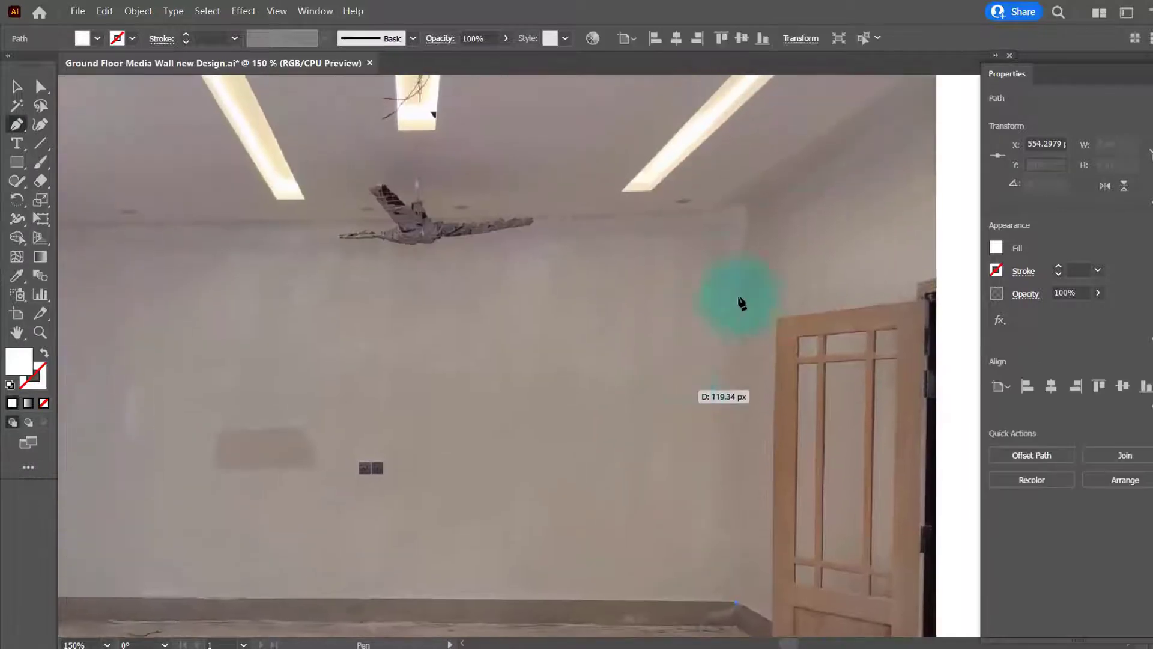
click(745, 210)
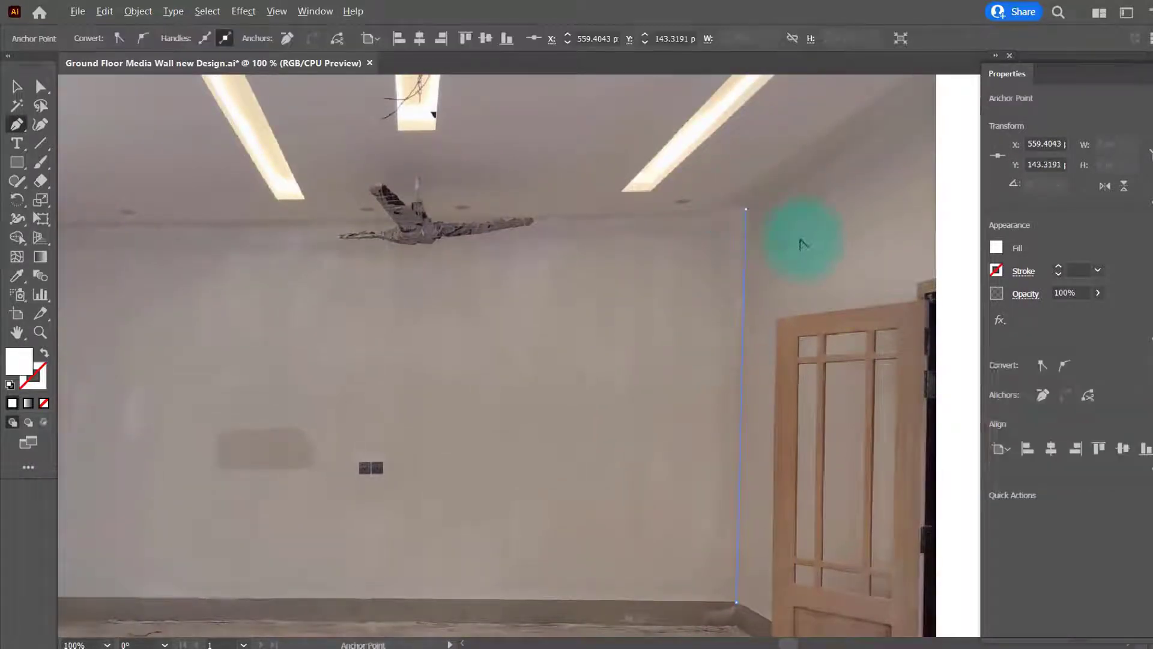
Re-place the ceiling corner point and close the path as a four-sided white shape, about 343 by 209 px, over the wall beside the doorway.
scroll(802, 244, down, 1)
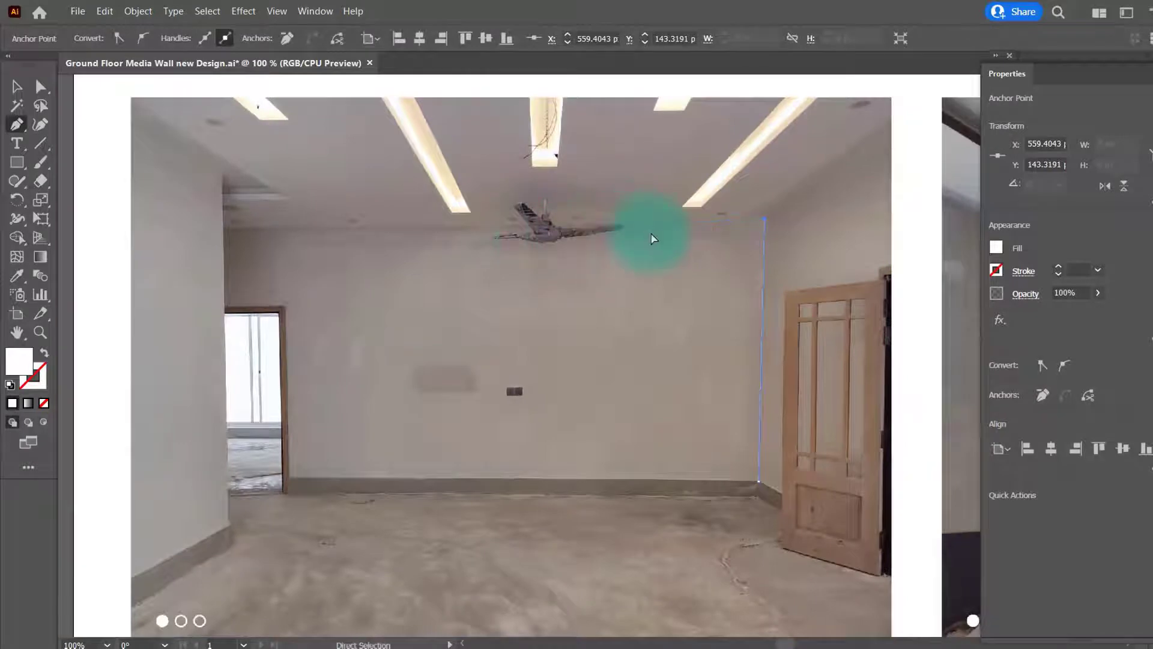
scroll(759, 236, up, 1)
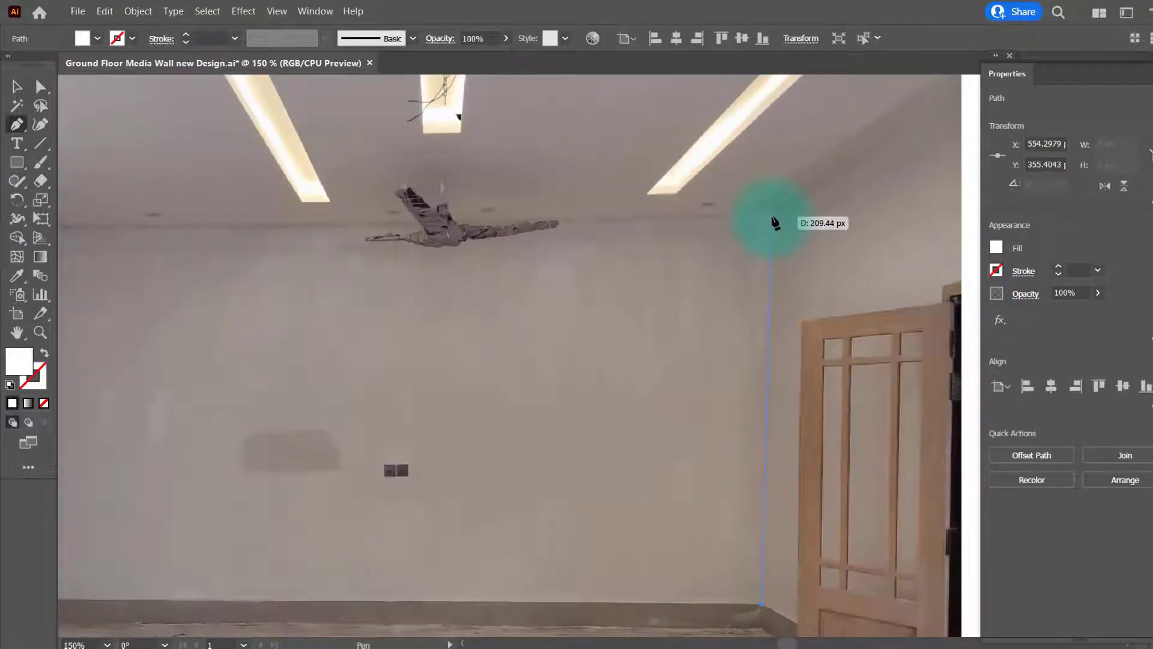
click(775, 223)
scroll(600, 224, down, 1)
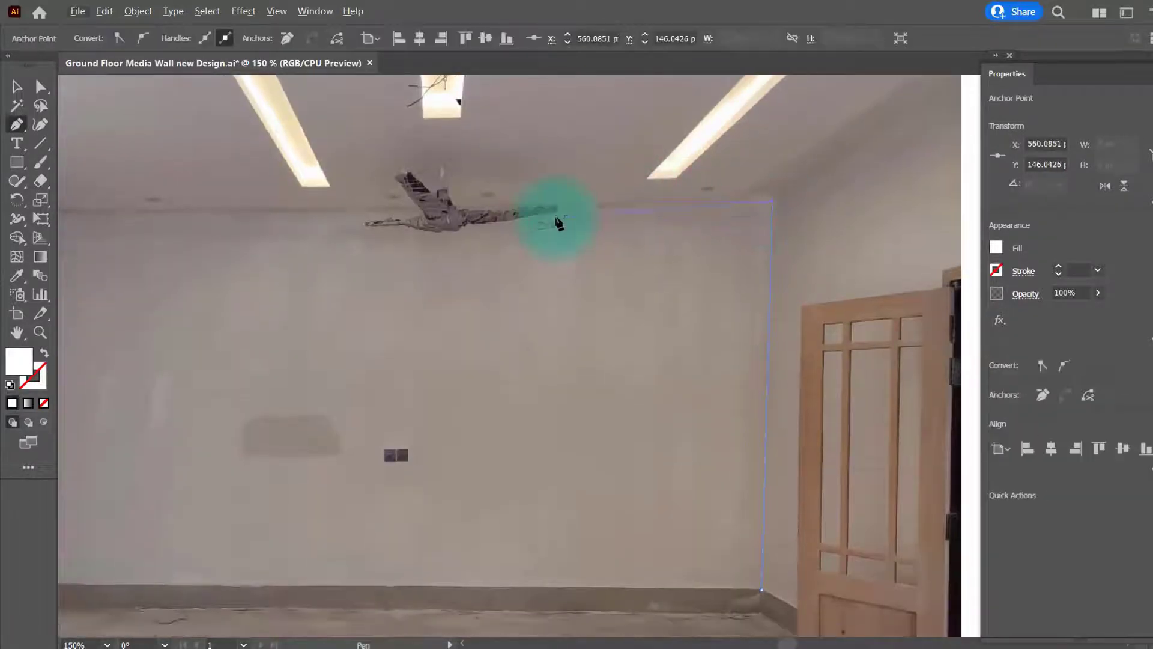
scroll(553, 224, down, 1)
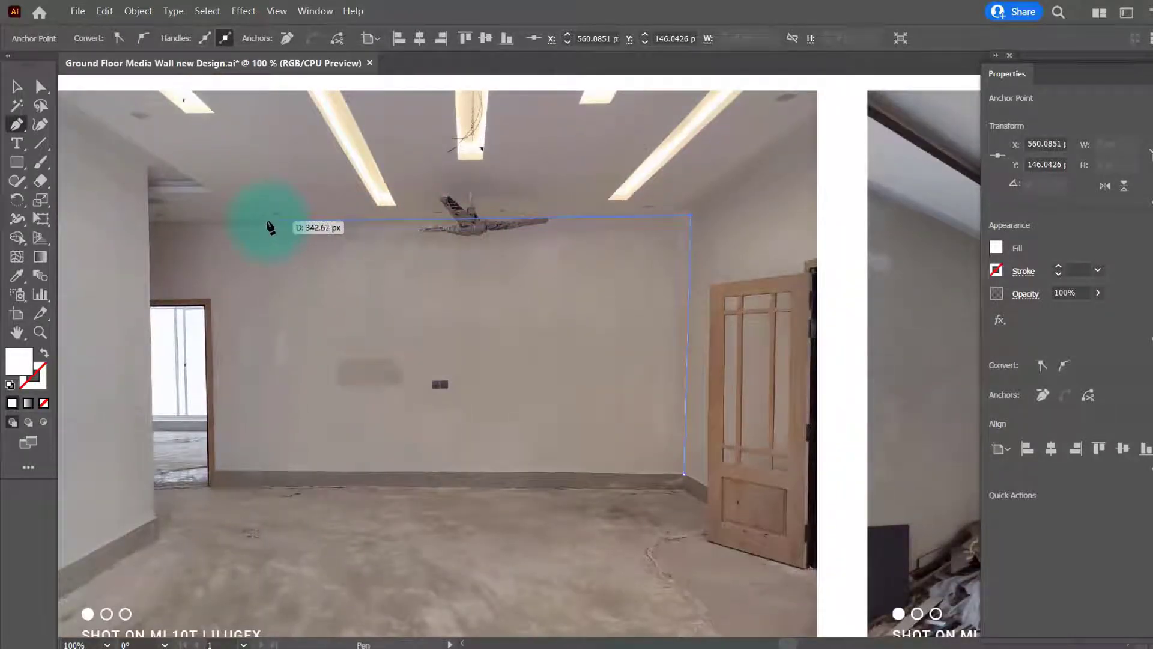
click(268, 221)
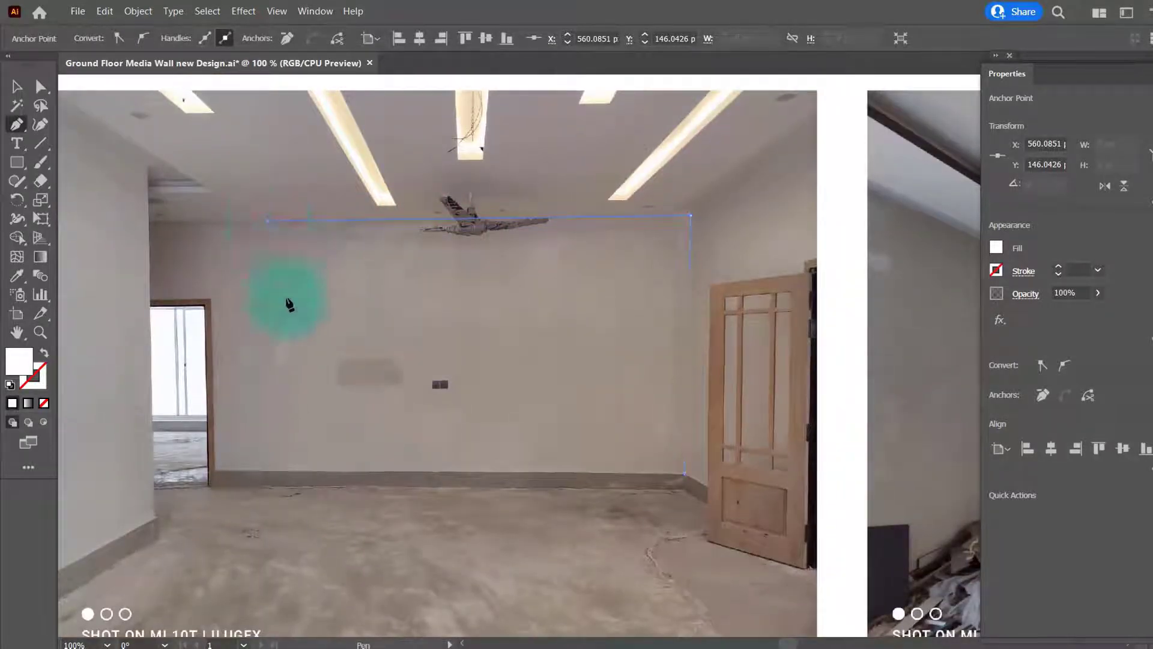
click(267, 472)
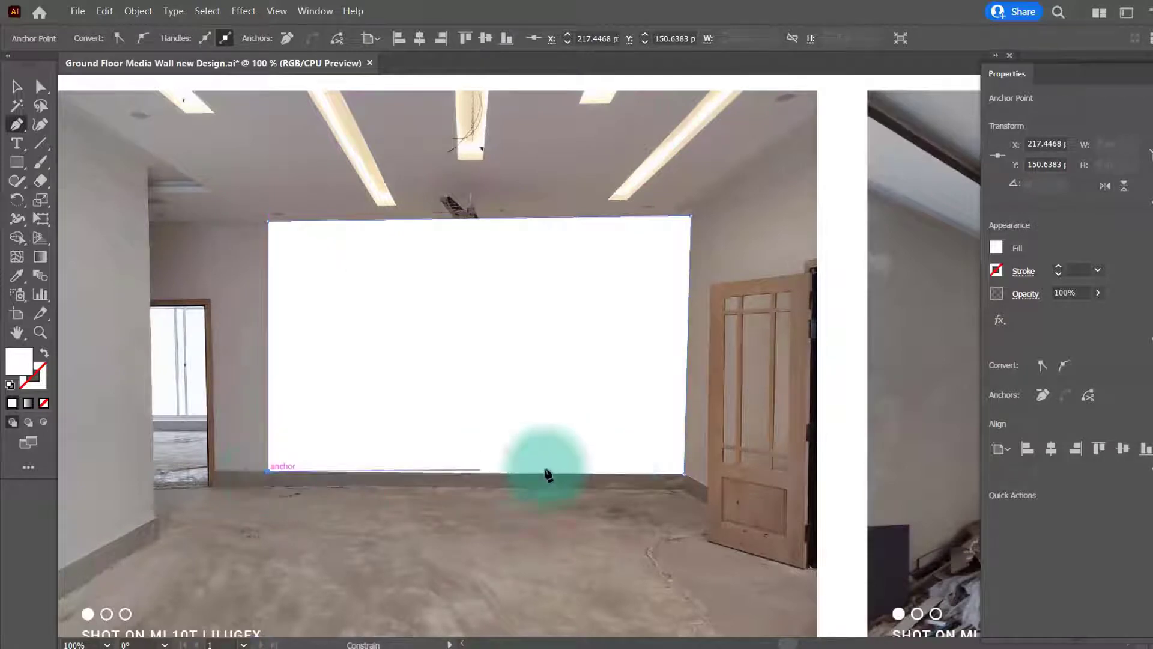
click(683, 474)
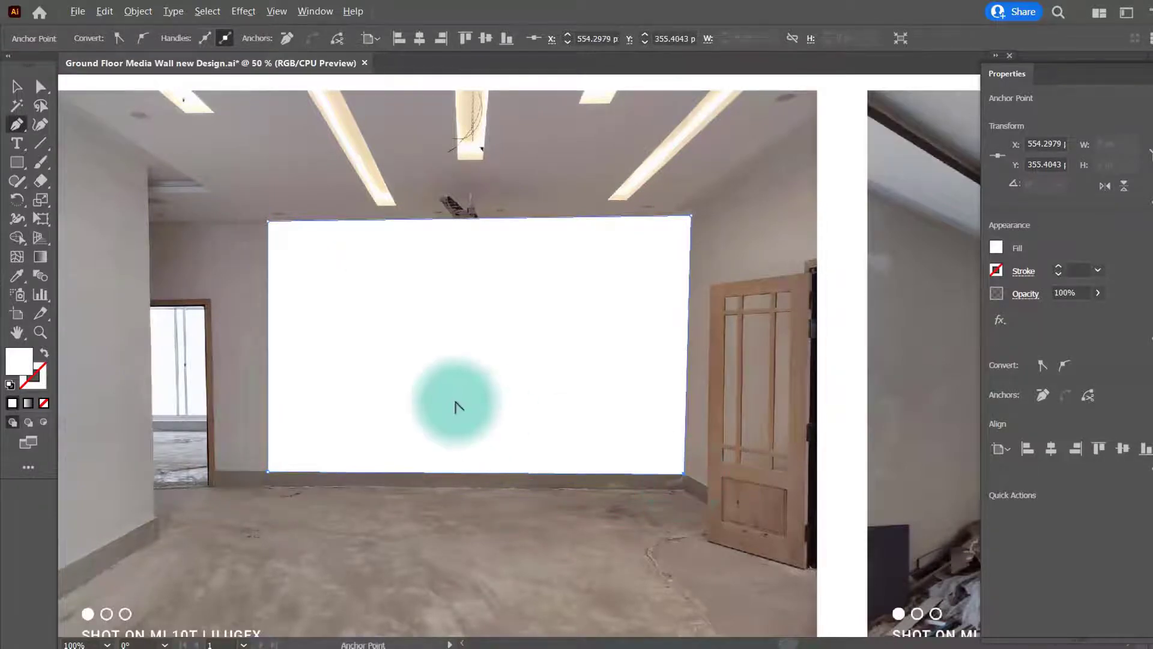
scroll(458, 403, down, 2)
drag(447, 398, 404, 382)
key(v)
scroll(422, 368, down, 1)
click(176, 369)
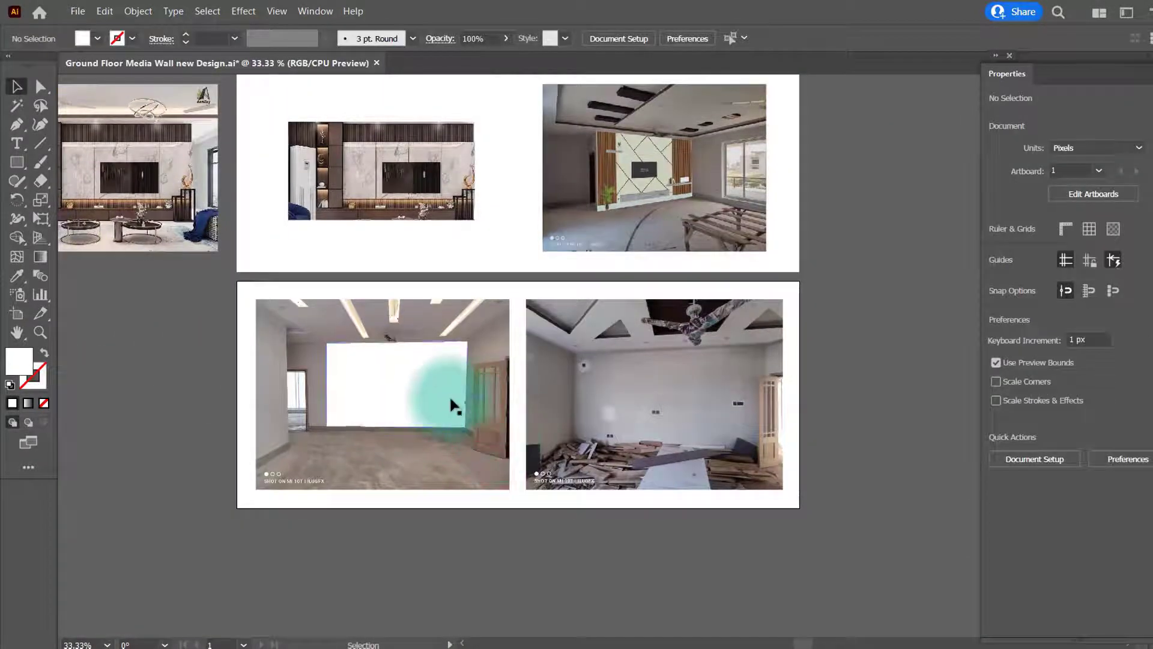
Fill the white wall shape with the dark gray sampled from the canvas background using the Eyedropper.
click(373, 377)
click(2, 307)
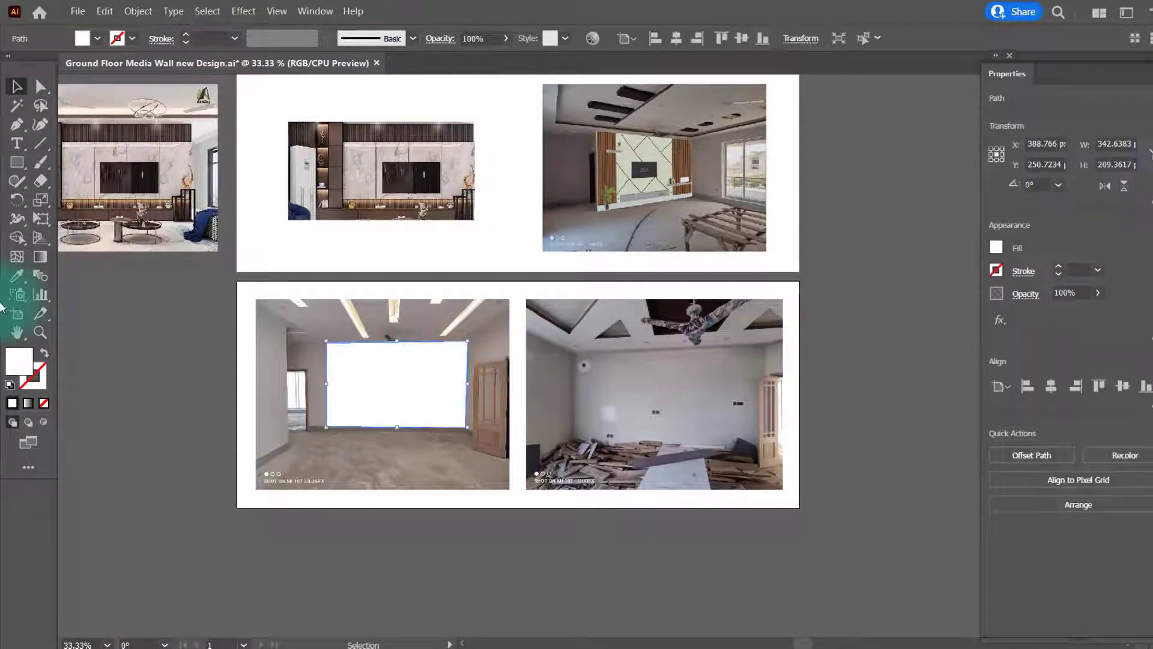
click(16, 276)
click(170, 316)
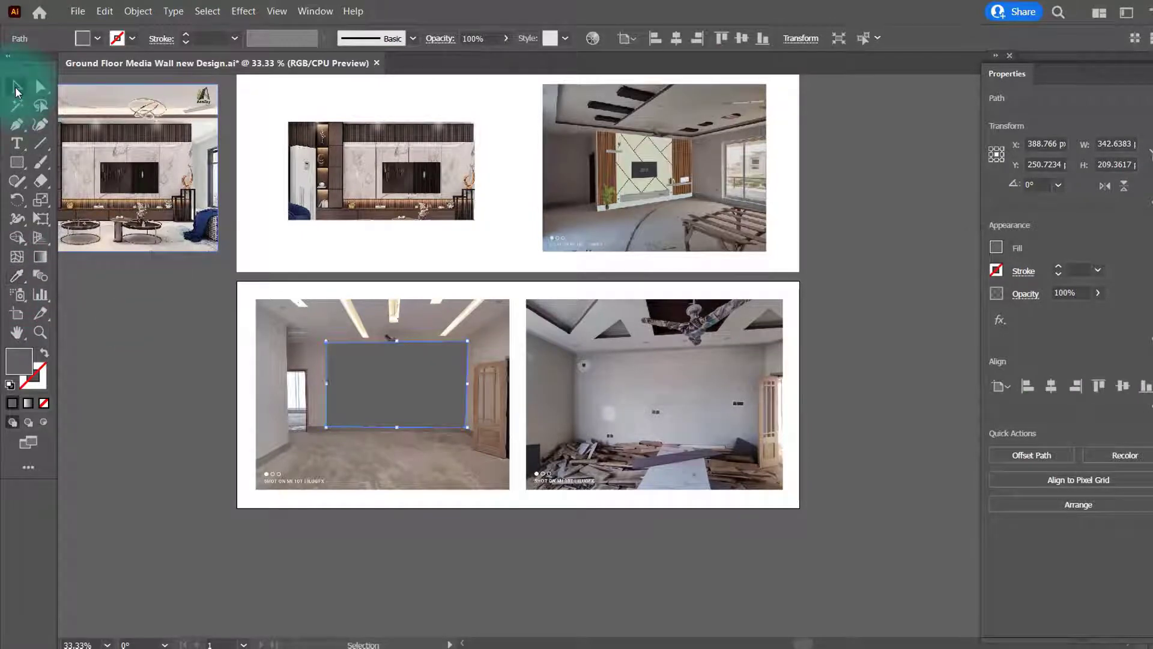
Lower the opacity of the gray wall shape to 52%.
scroll(361, 380, up, 1)
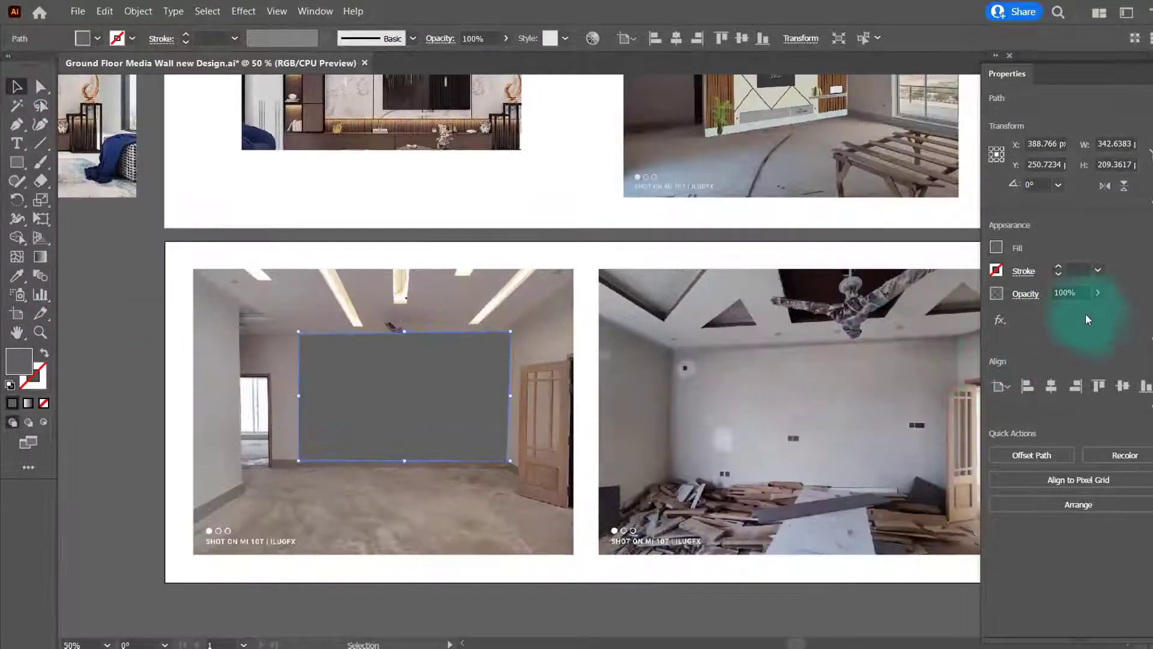
click(1097, 292)
click(1073, 313)
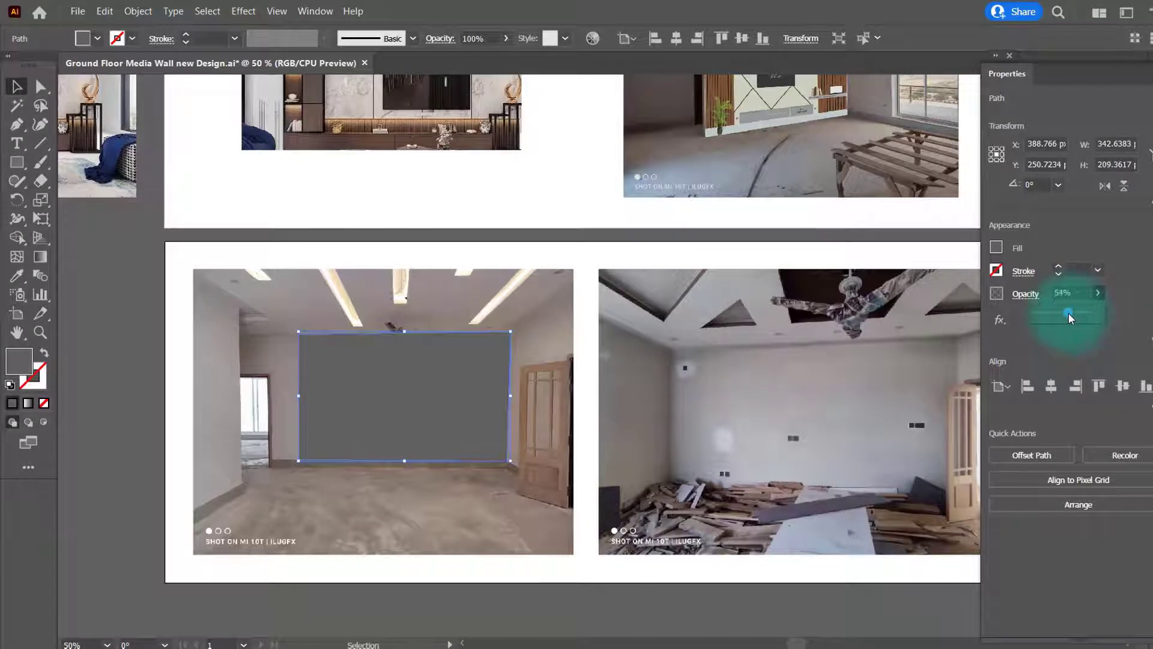
click(784, 592)
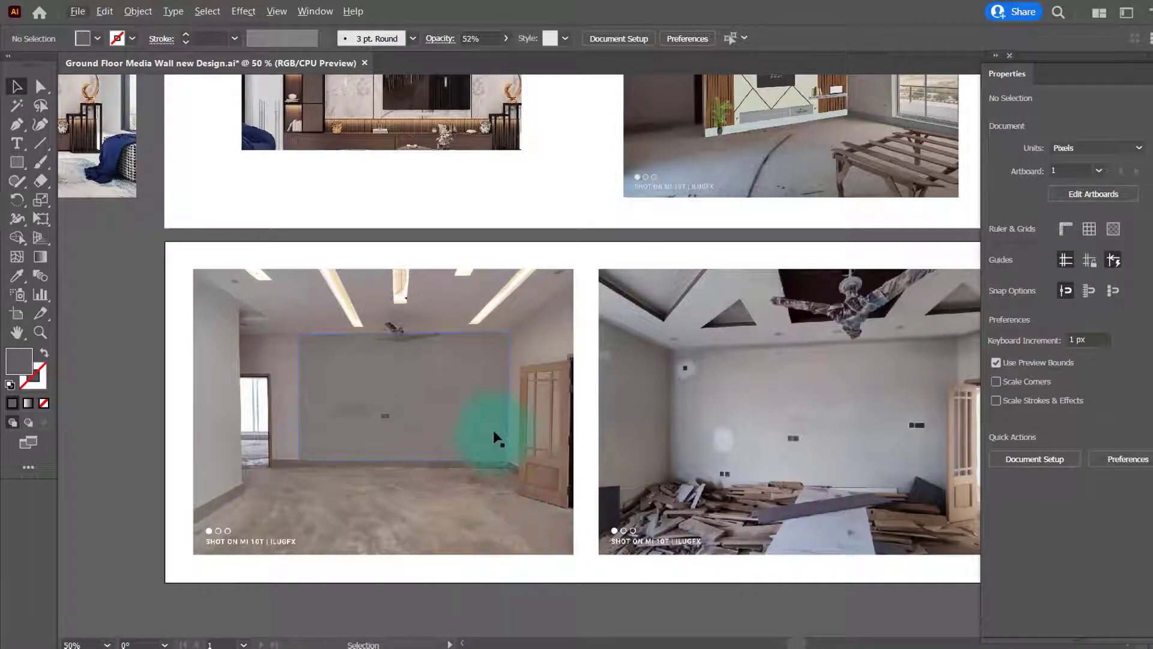
Set the opacity of the gray wall shape back to 100%.
click(466, 408)
click(1102, 296)
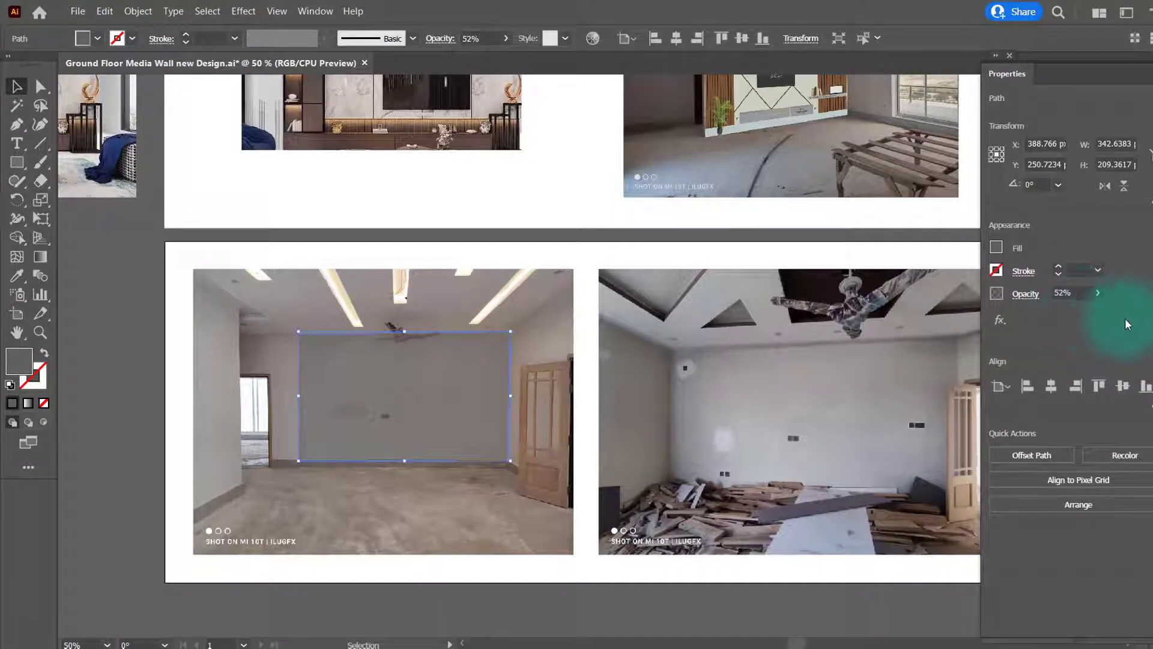
click(1098, 296)
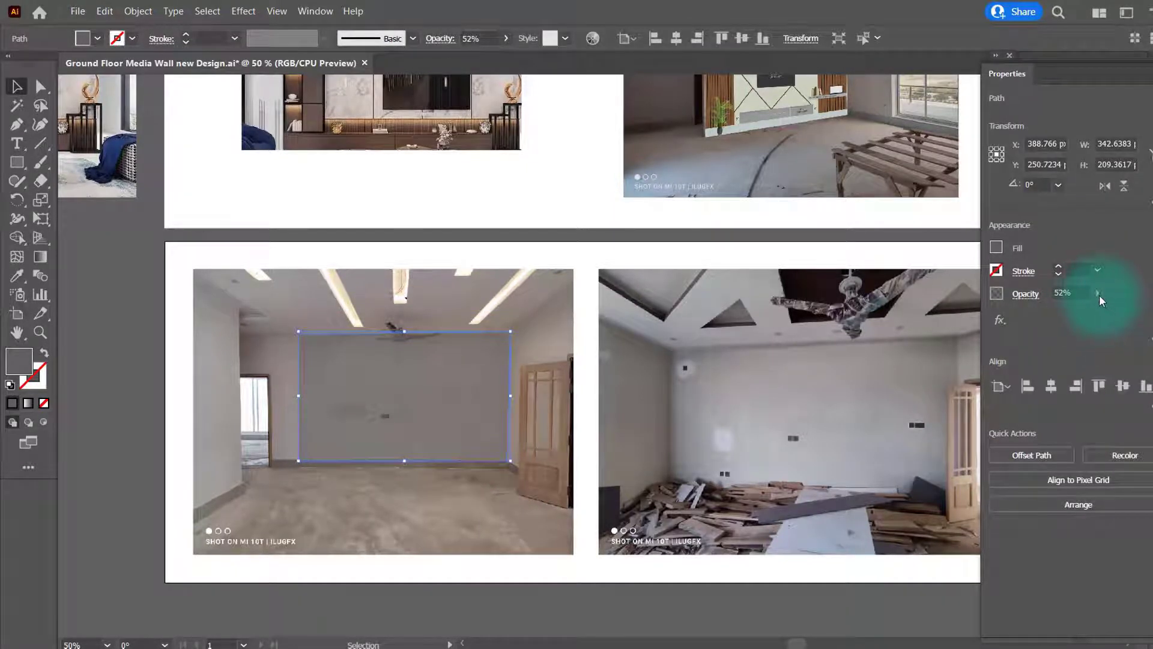
click(1098, 294)
click(1096, 294)
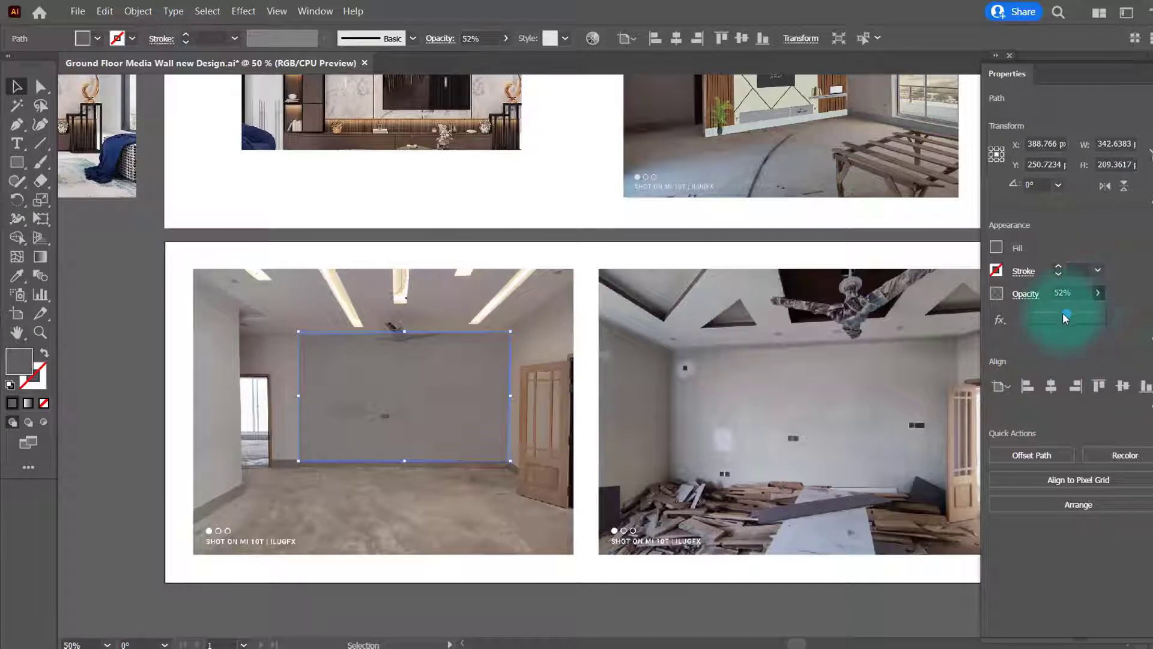
drag(1066, 316, 1101, 318)
Select the gray wall shape together with the cropped media wall and apply Envelope Distort with Make with Top Object.
scroll(574, 415, down, 2)
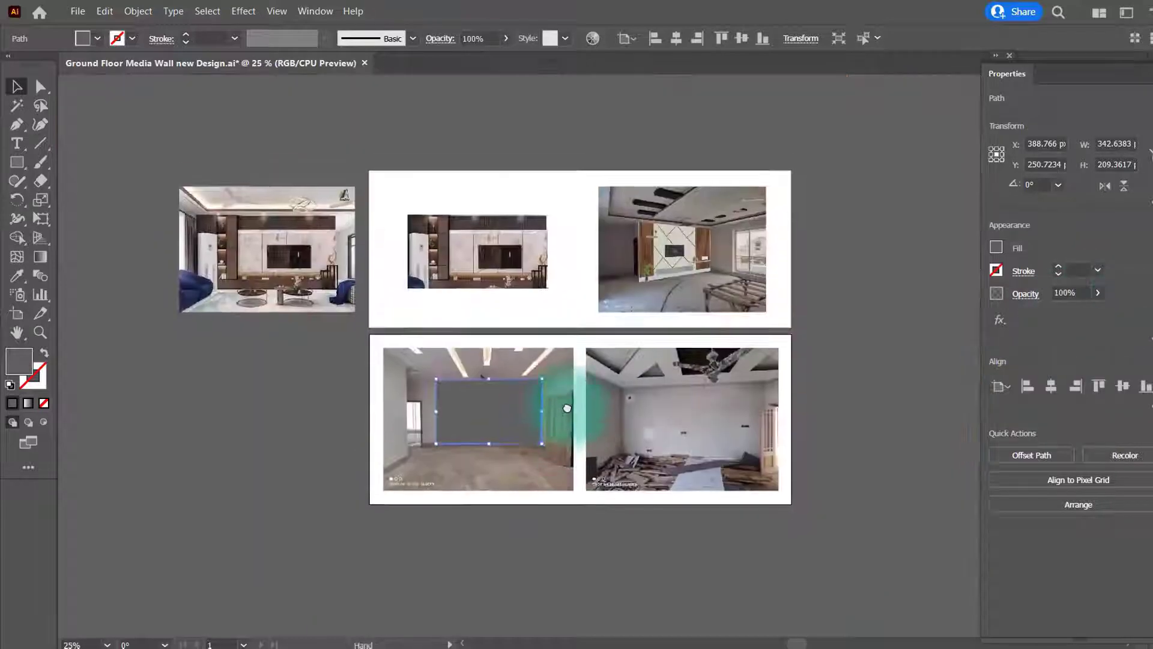
drag(566, 407, 536, 379)
scroll(535, 378, up, 1)
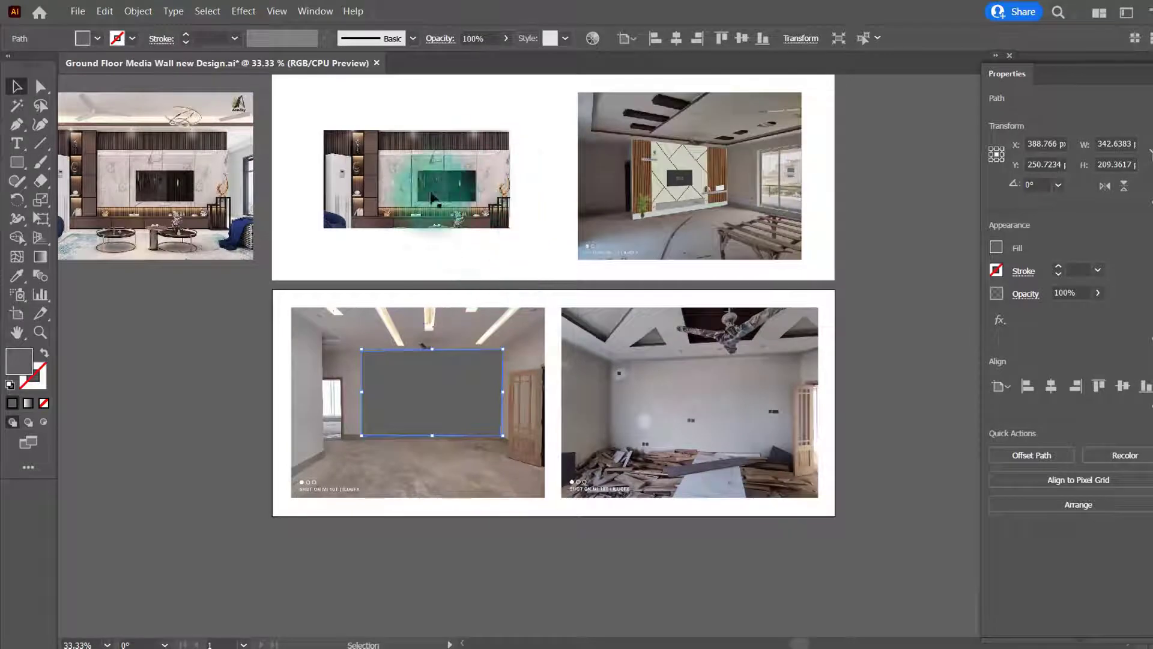
scroll(467, 375, up, 1)
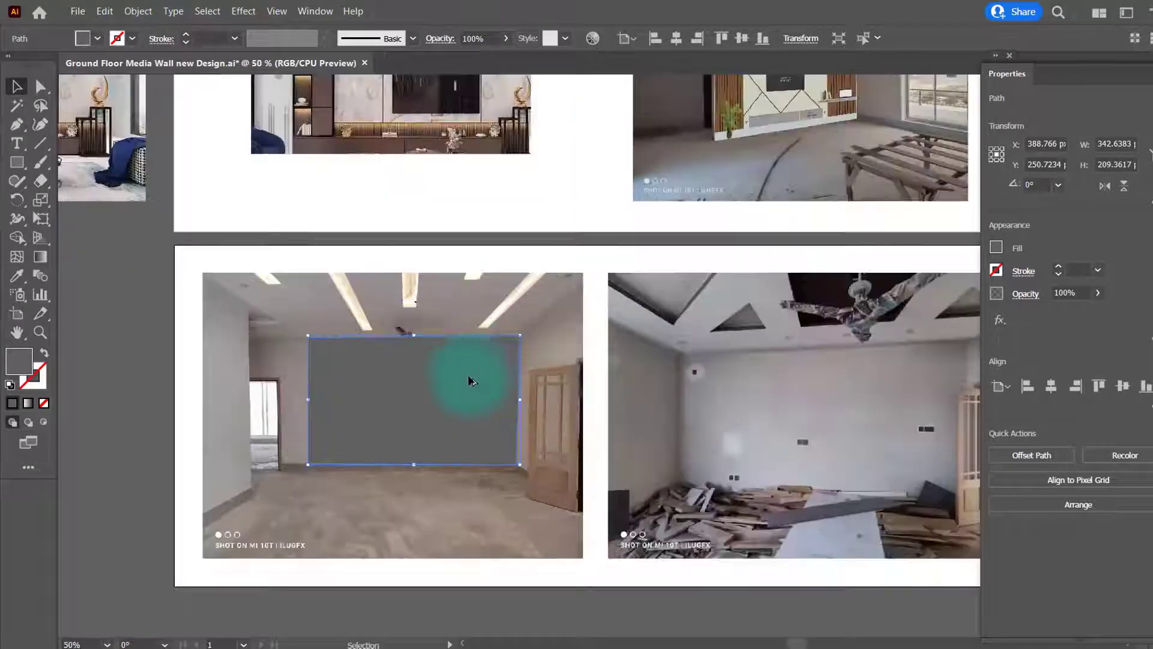
scroll(384, 428, up, 1)
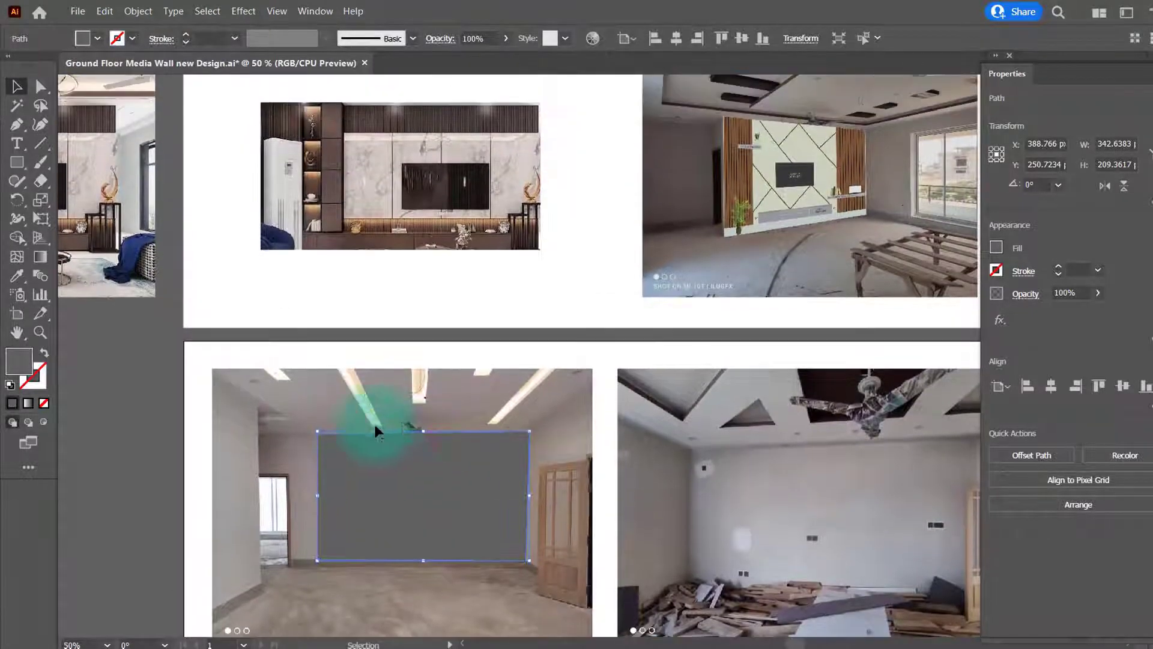
shift+click(460, 225)
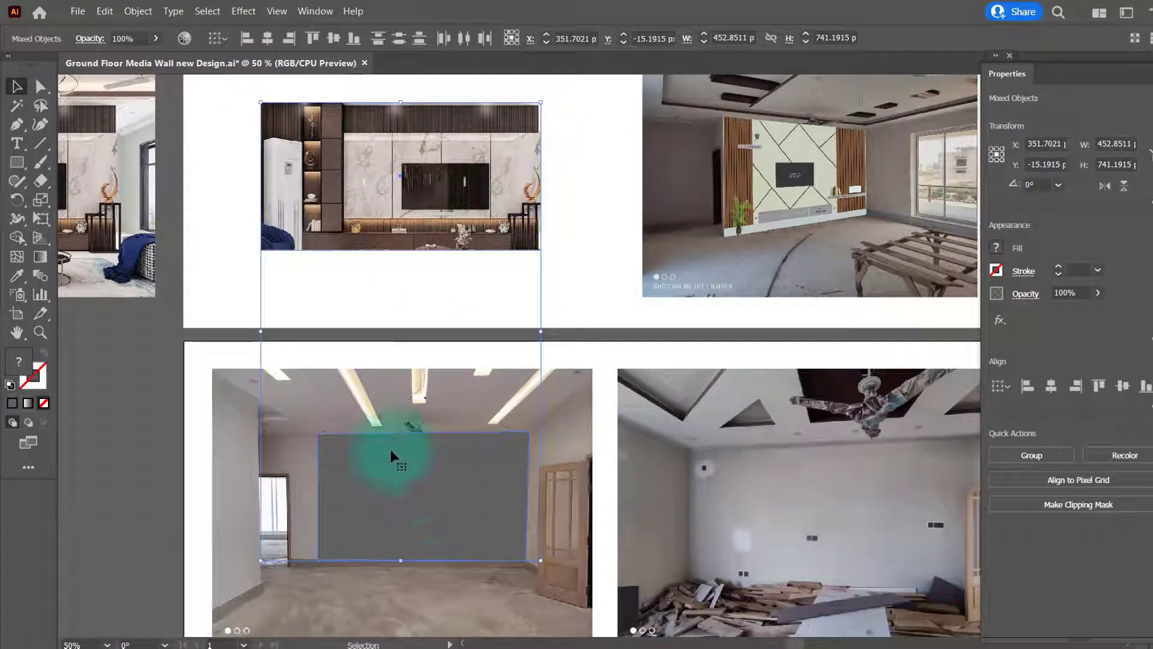
click(140, 12)
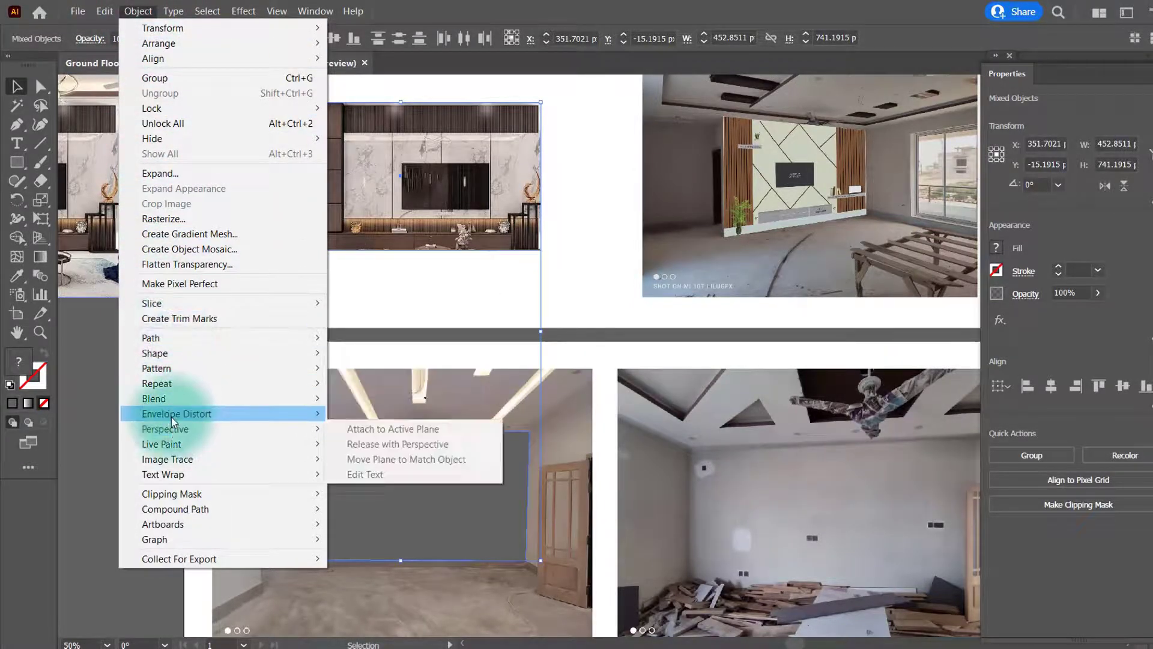
mouse_move(172, 415)
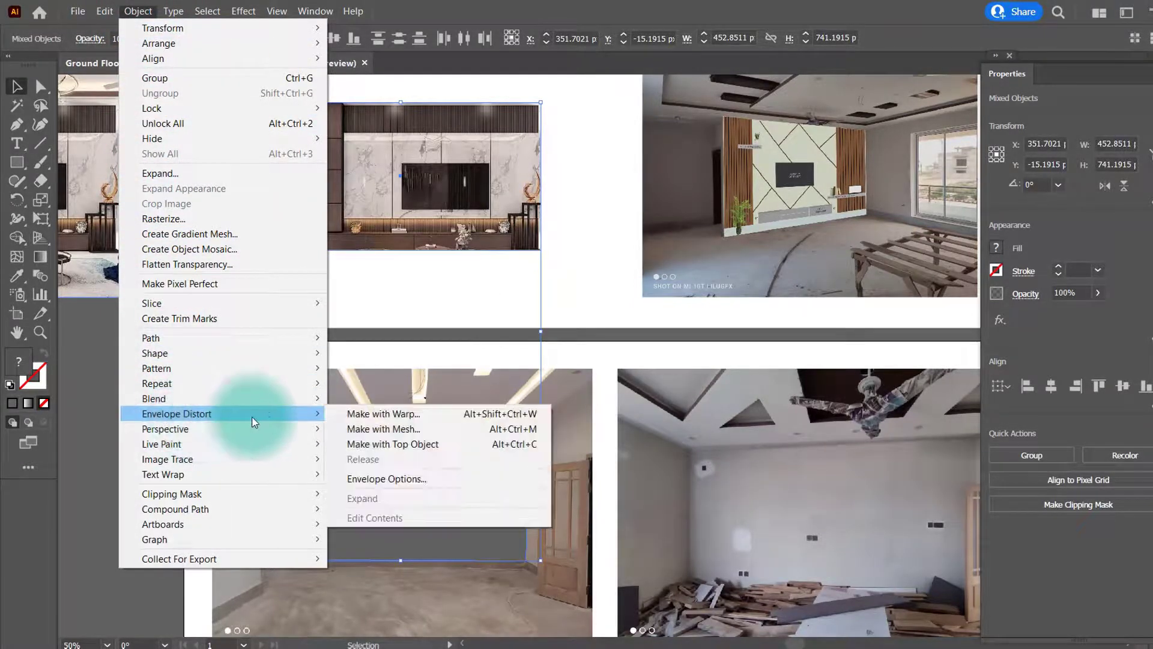
click(419, 454)
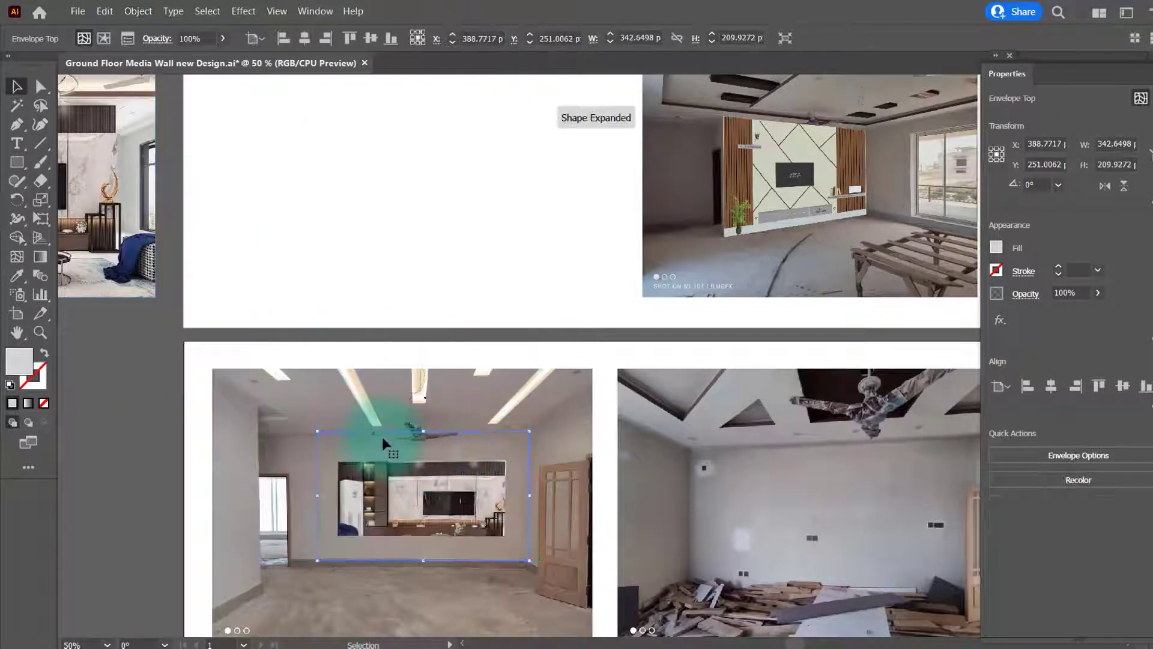
Undo the Envelope Distort on the media wall and deselect everything.
scroll(436, 474, down, 2)
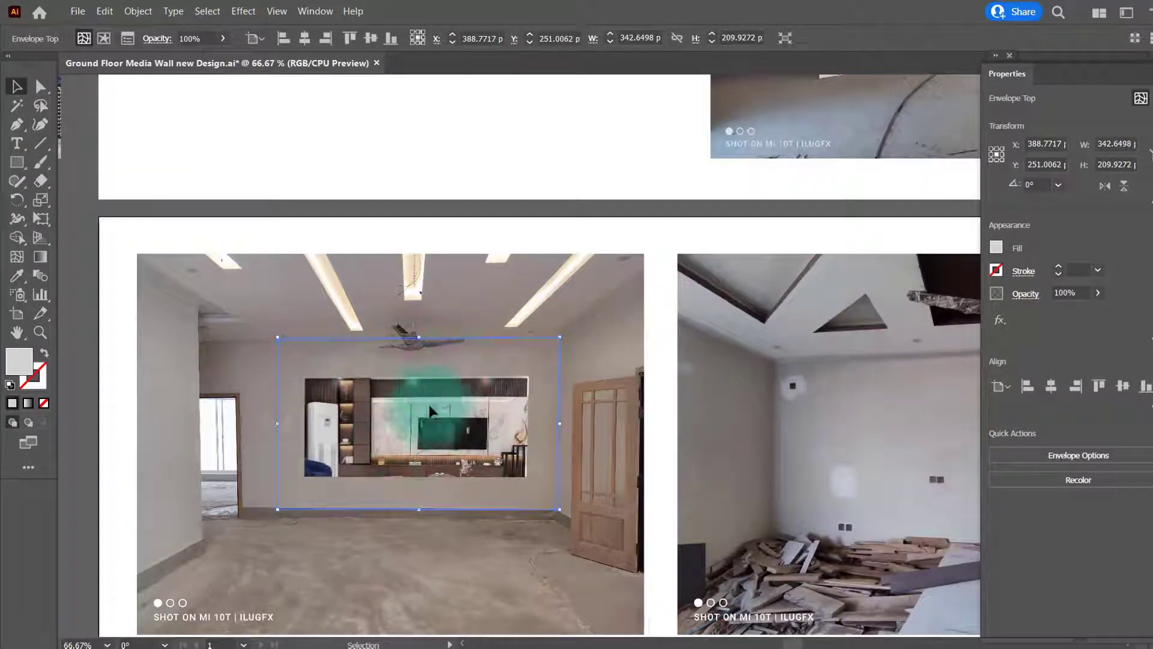
scroll(433, 398, down, 1)
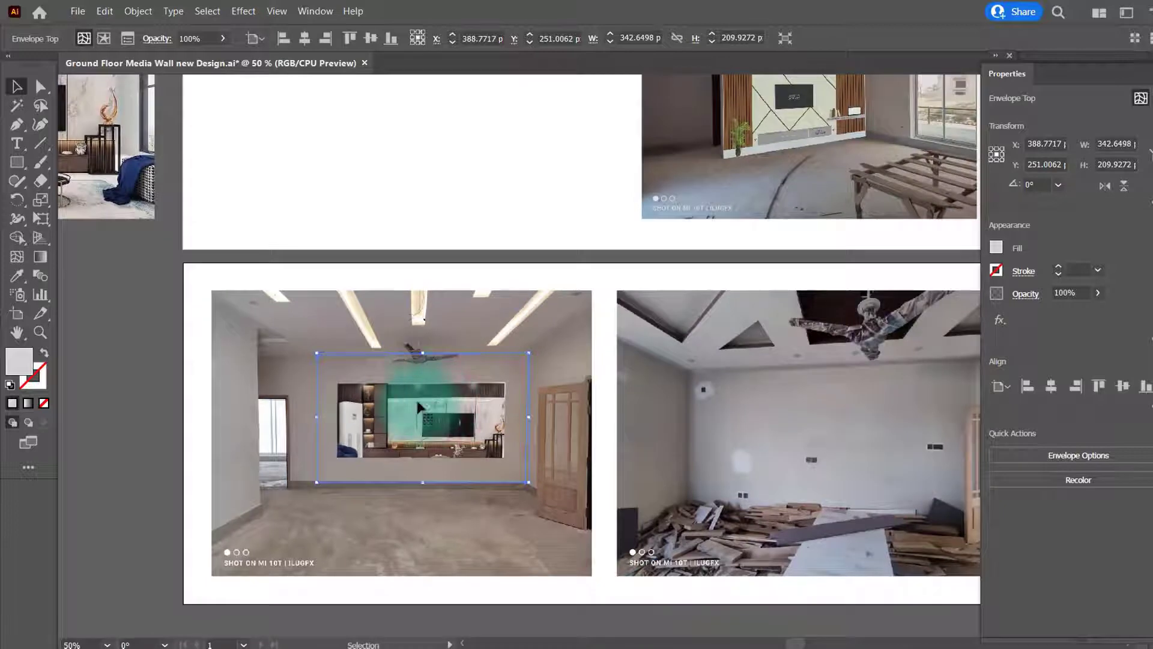
scroll(412, 391, down, 1)
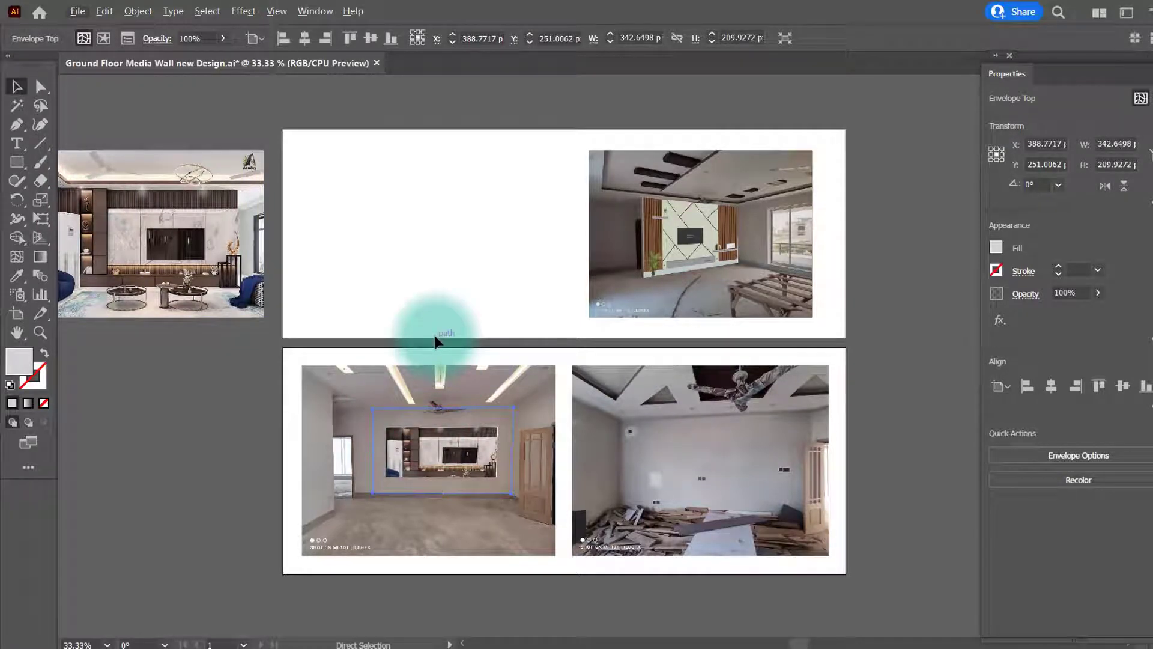
key(ctrl+z)
click(289, 360)
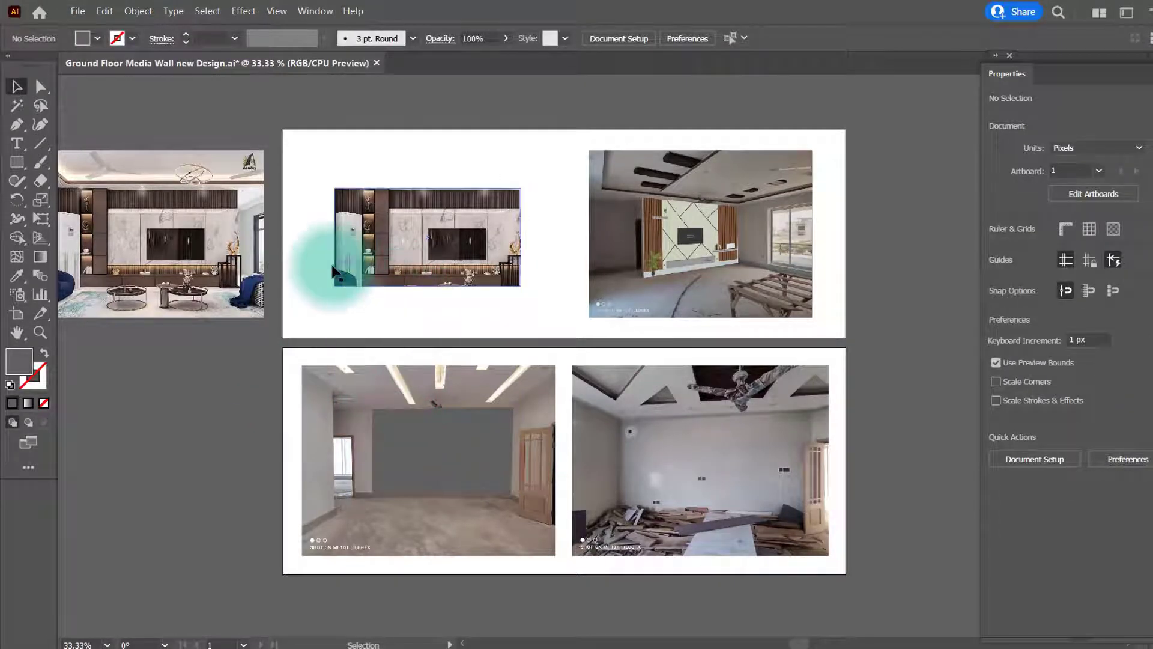
Release the clipping mask on the masked media wall image above the room photos.
click(338, 264)
click(403, 149)
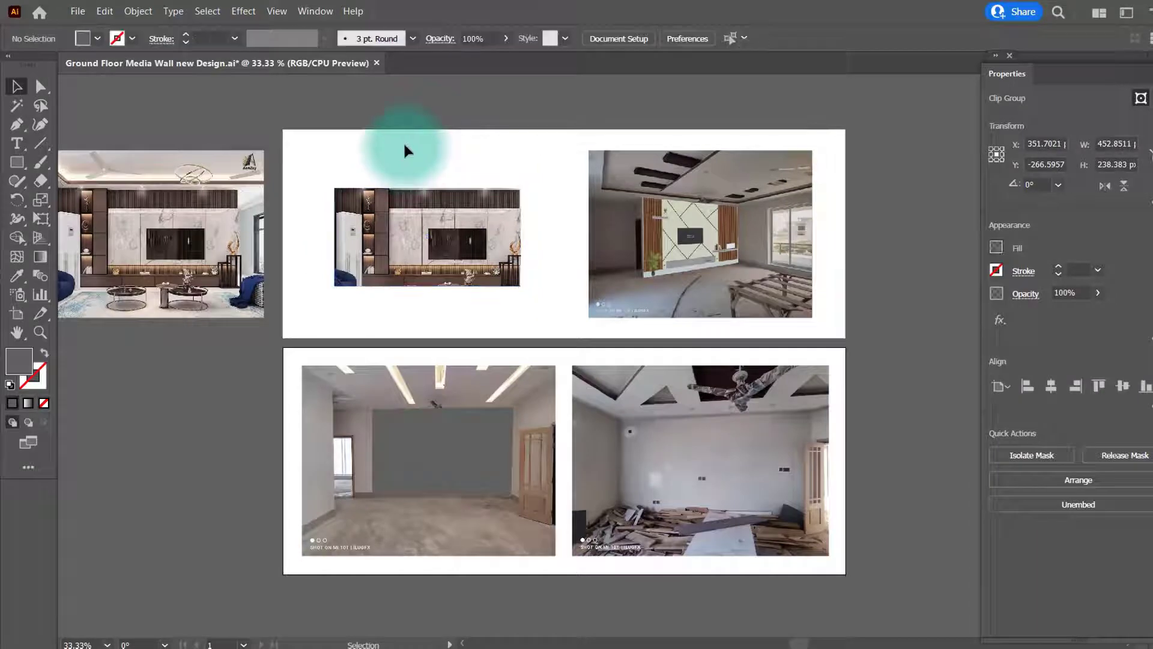
click(375, 191)
right_click(373, 195)
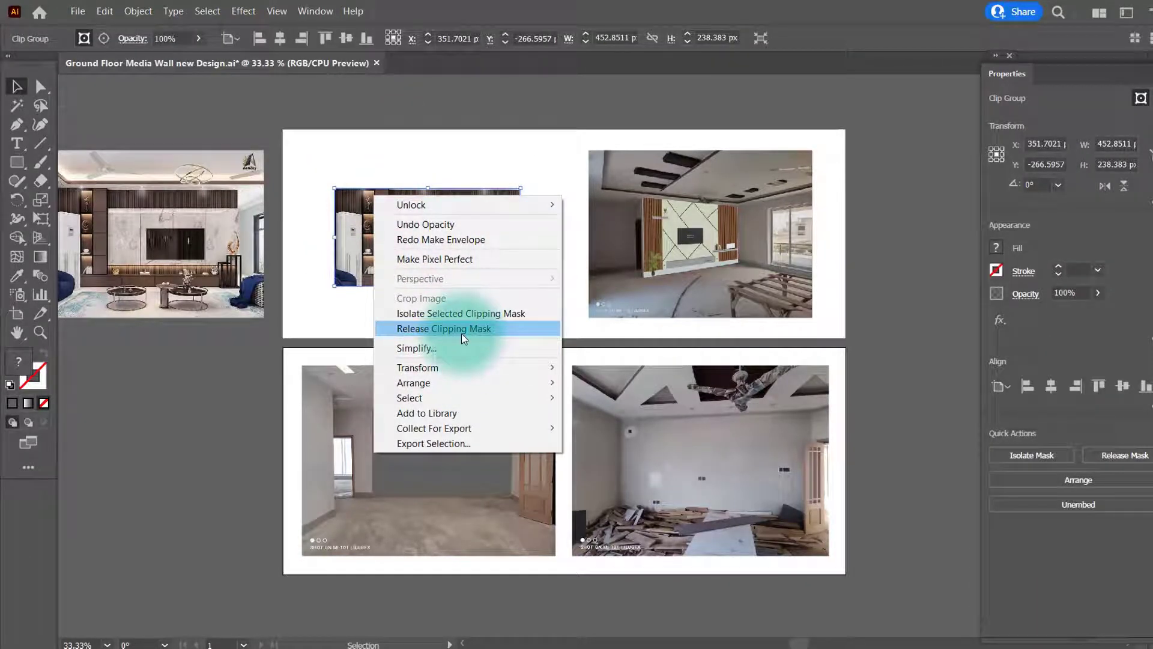
click(464, 336)
click(492, 84)
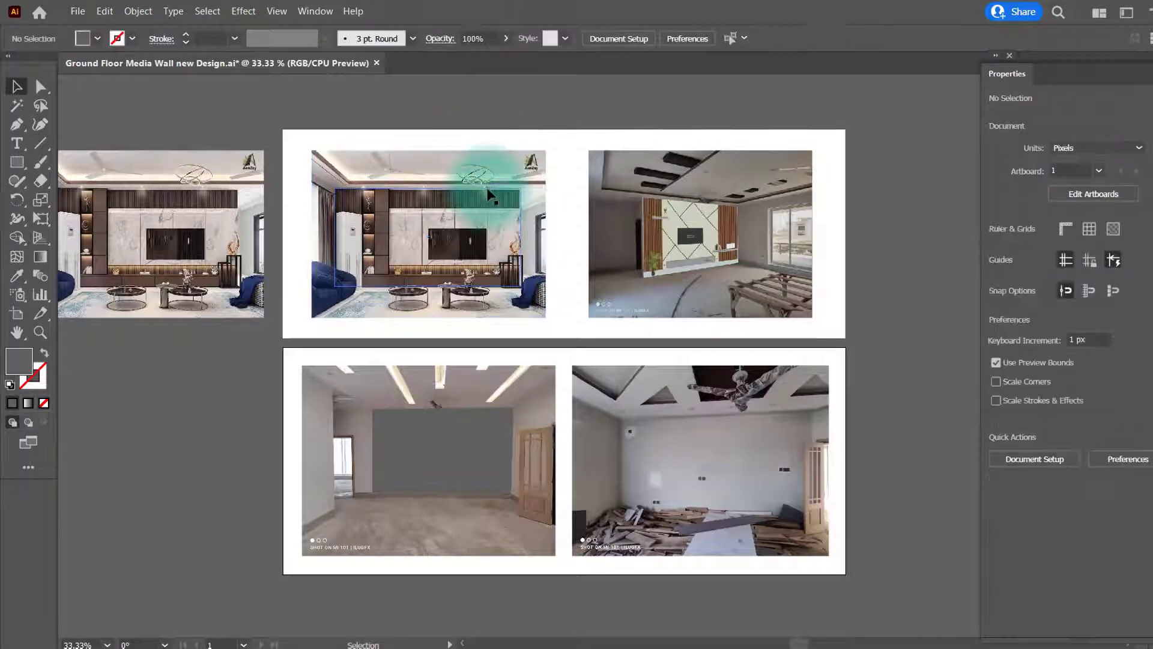
Fill the released clipping rectangle with the dark gray sampled from the canvas background using the Eyedropper.
click(486, 191)
click(16, 275)
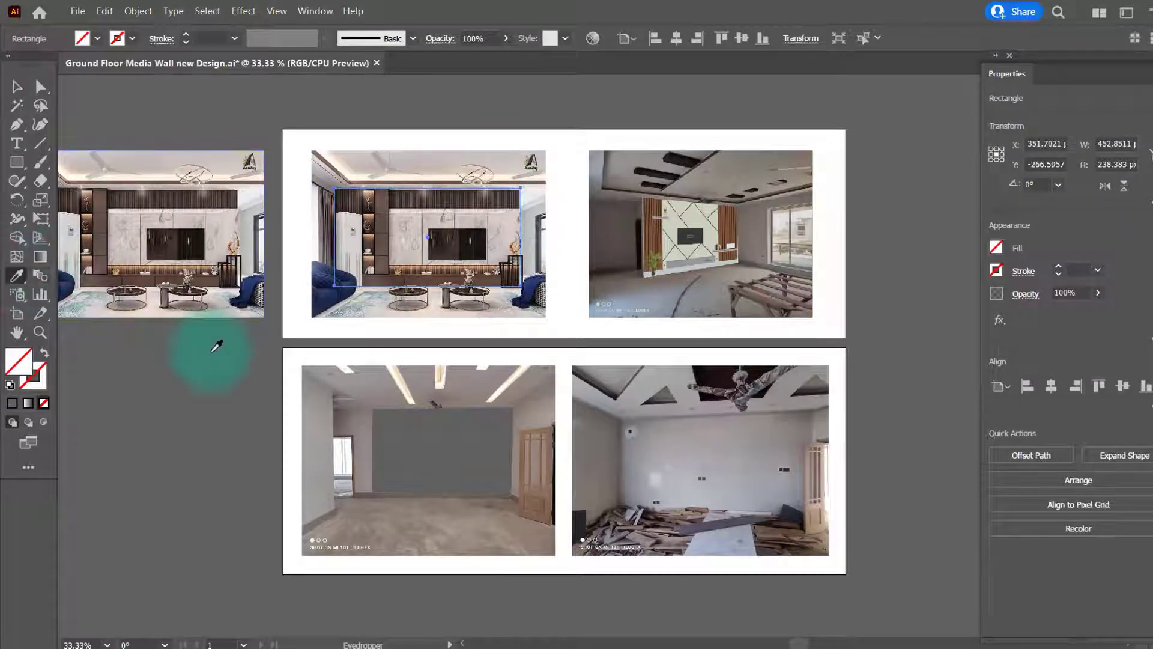
click(278, 334)
drag(278, 334, 253, 393)
scroll(346, 259, up, 2)
drag(346, 260, 309, 280)
key(v)
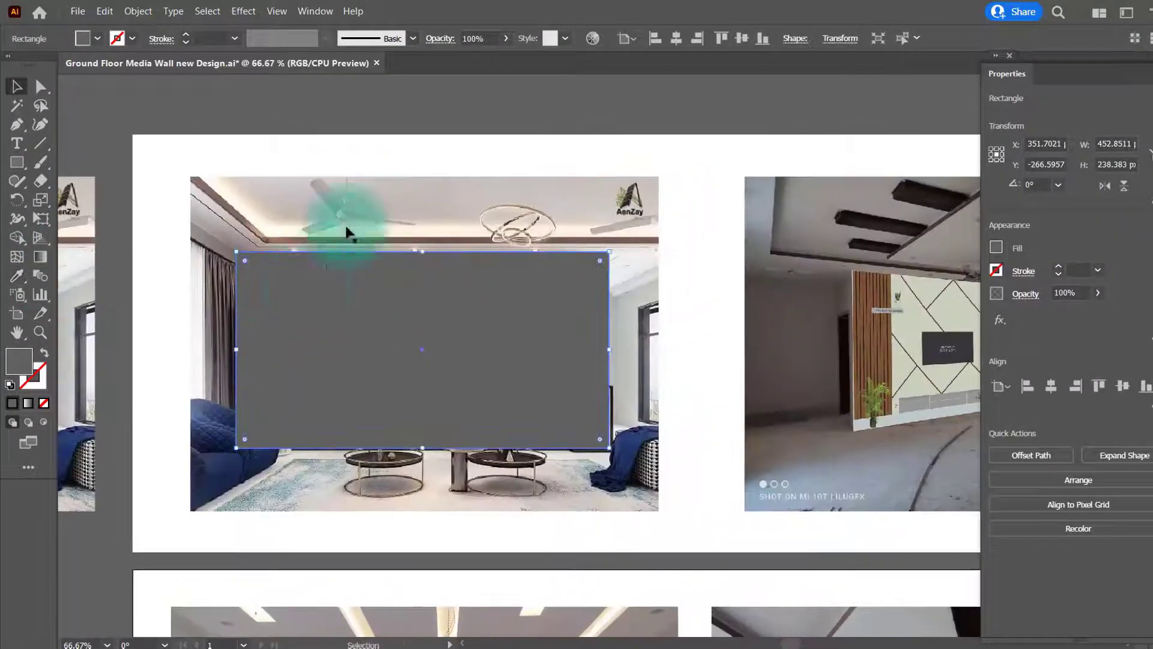
Crop the reference image behind the gray rectangle to that rectangle's edges, about 453 by 238 px, using Crop Image.
click(365, 123)
click(342, 171)
click(347, 257)
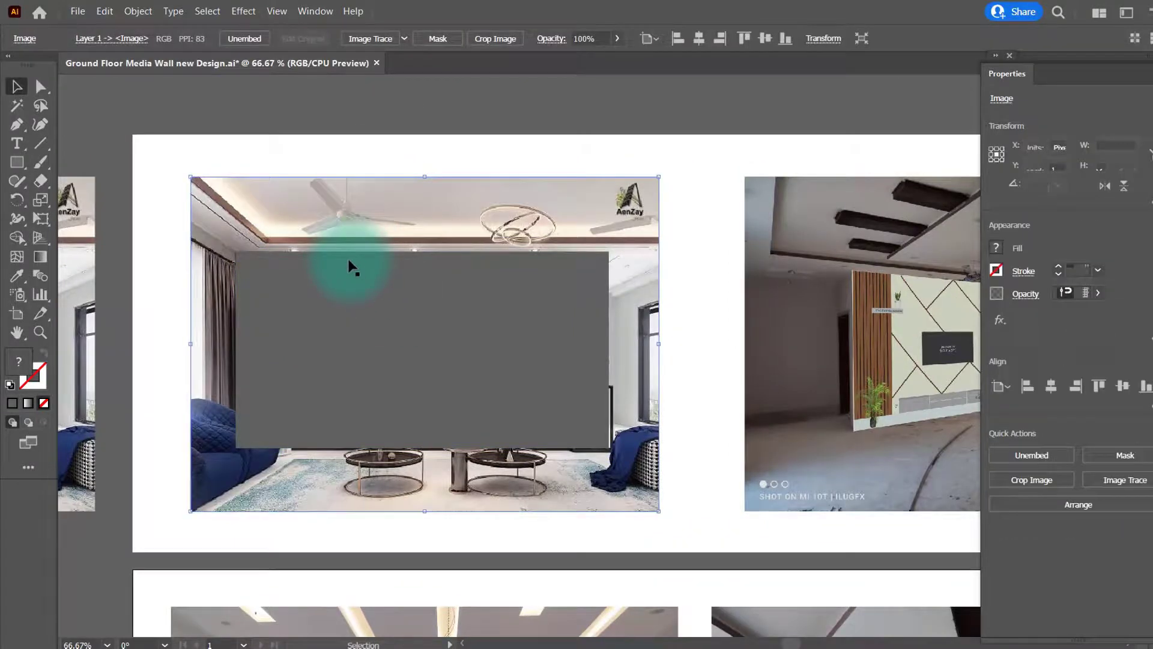
right_click(416, 200)
click(452, 289)
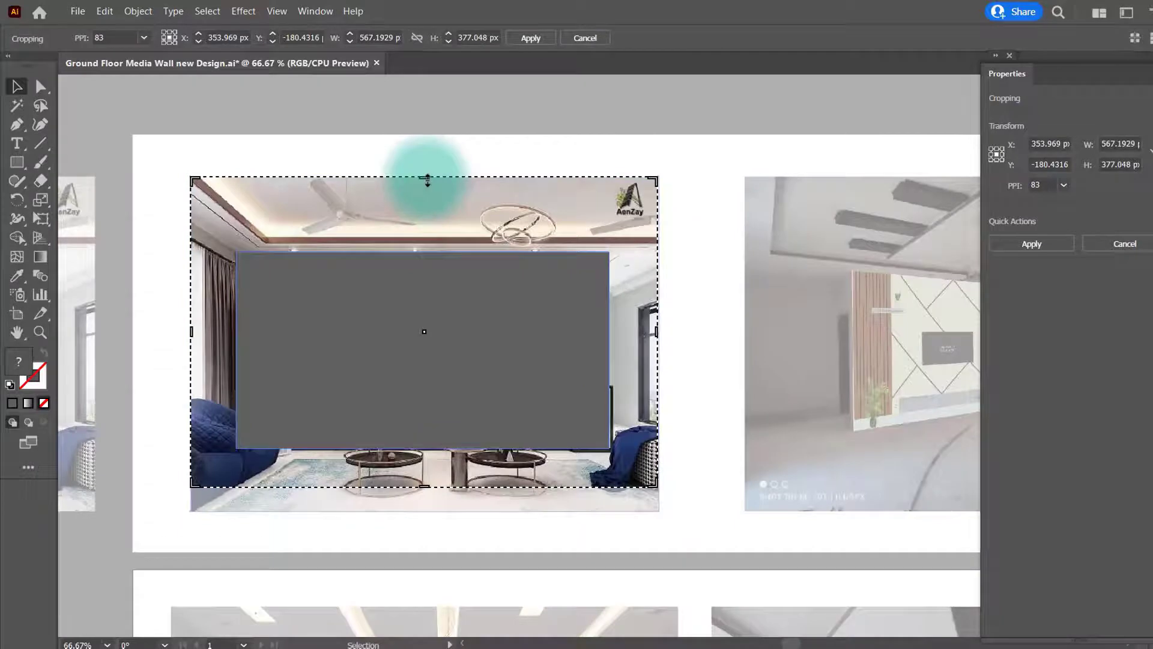
drag(425, 178, 428, 252)
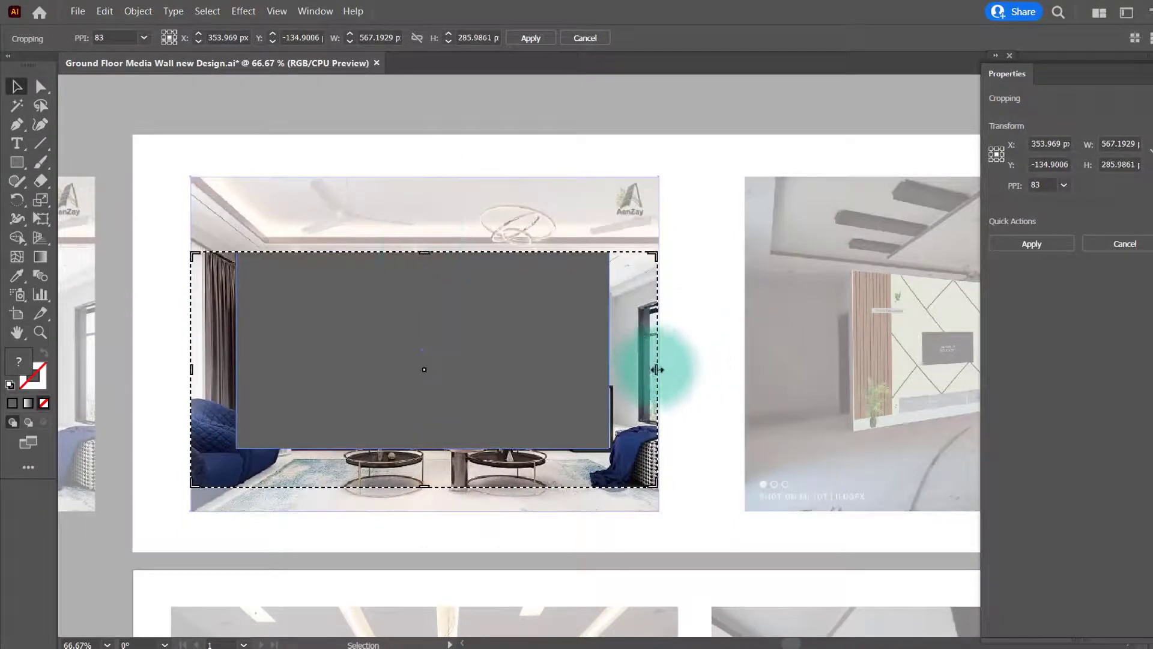
drag(657, 373, 611, 371)
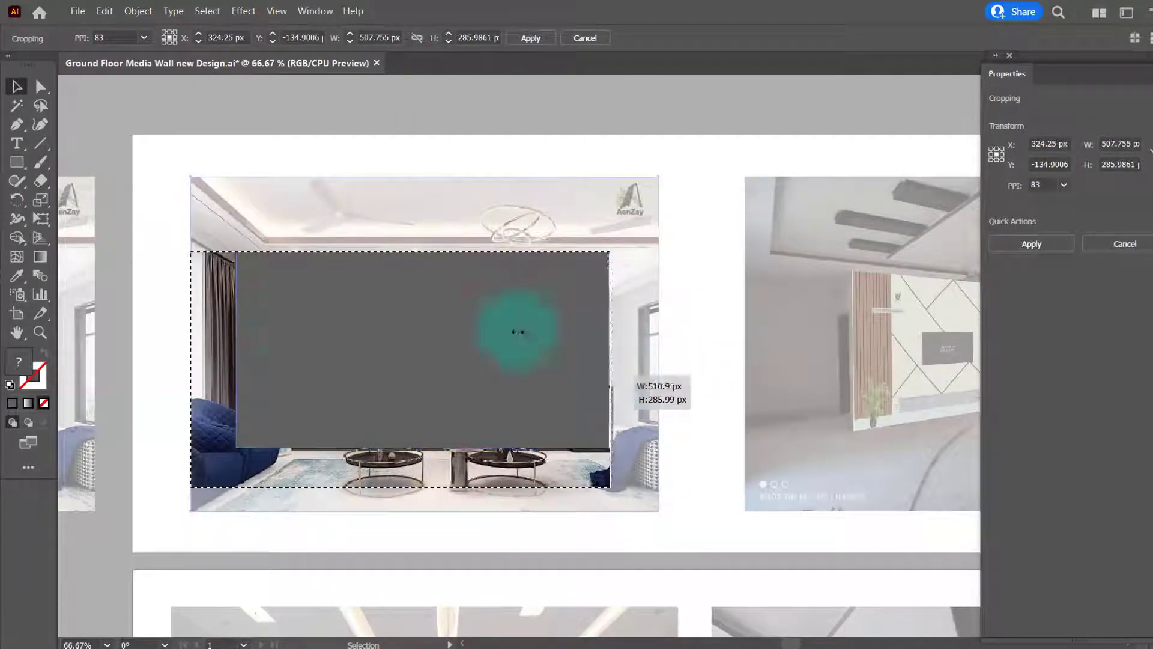
drag(192, 371, 236, 373)
drag(425, 486, 432, 447)
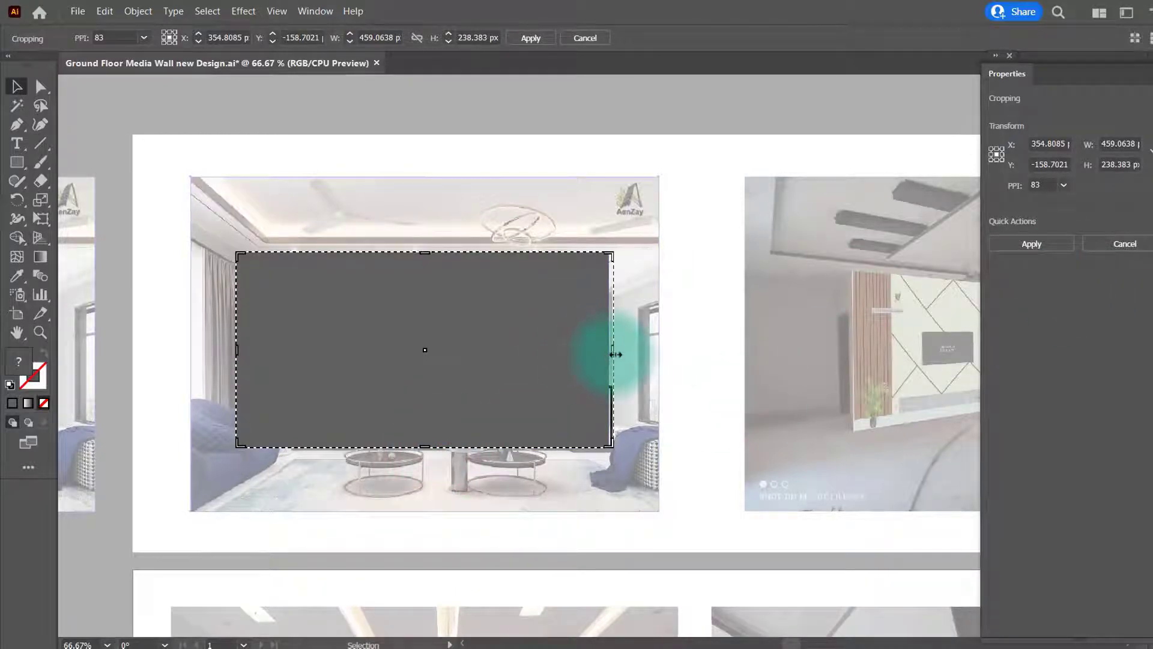
drag(612, 354, 609, 355)
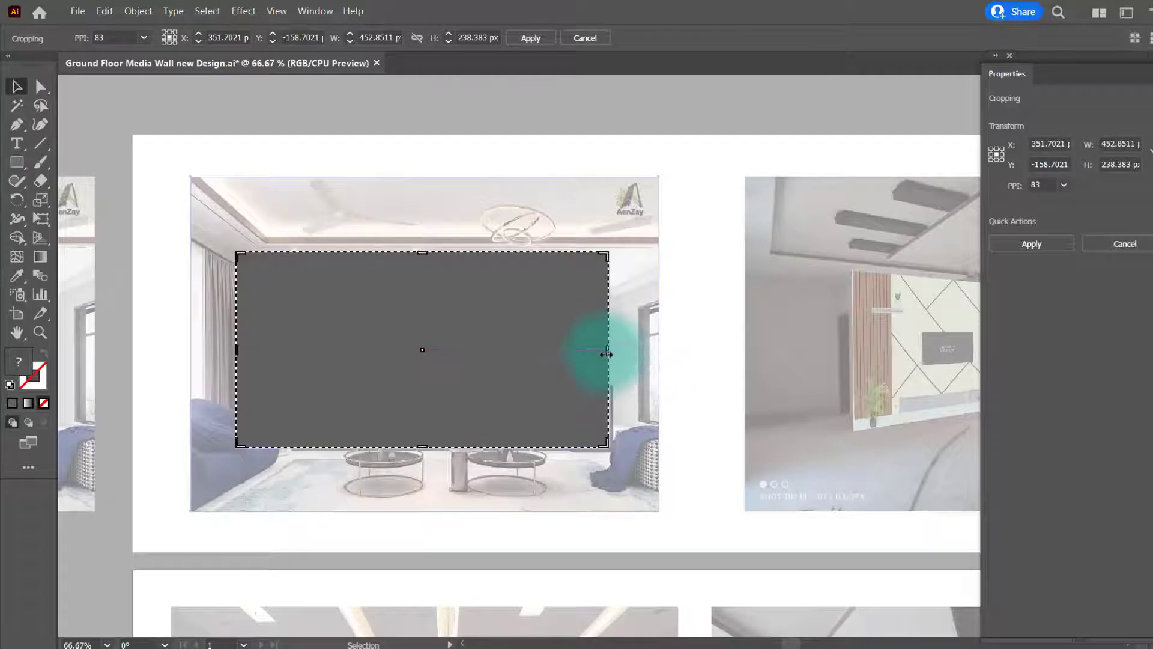
click(1108, 252)
click(1050, 245)
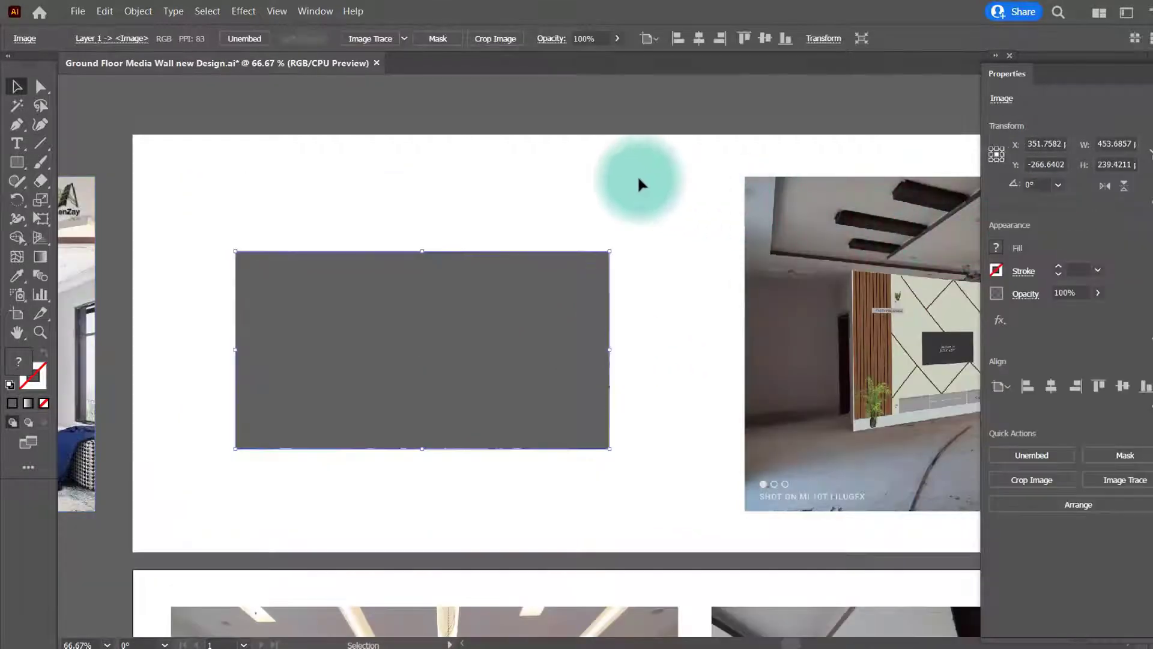
Move the gray rectangle upward off the cropped media wall image.
scroll(617, 178, down, 1)
click(611, 177)
drag(579, 312, 567, 185)
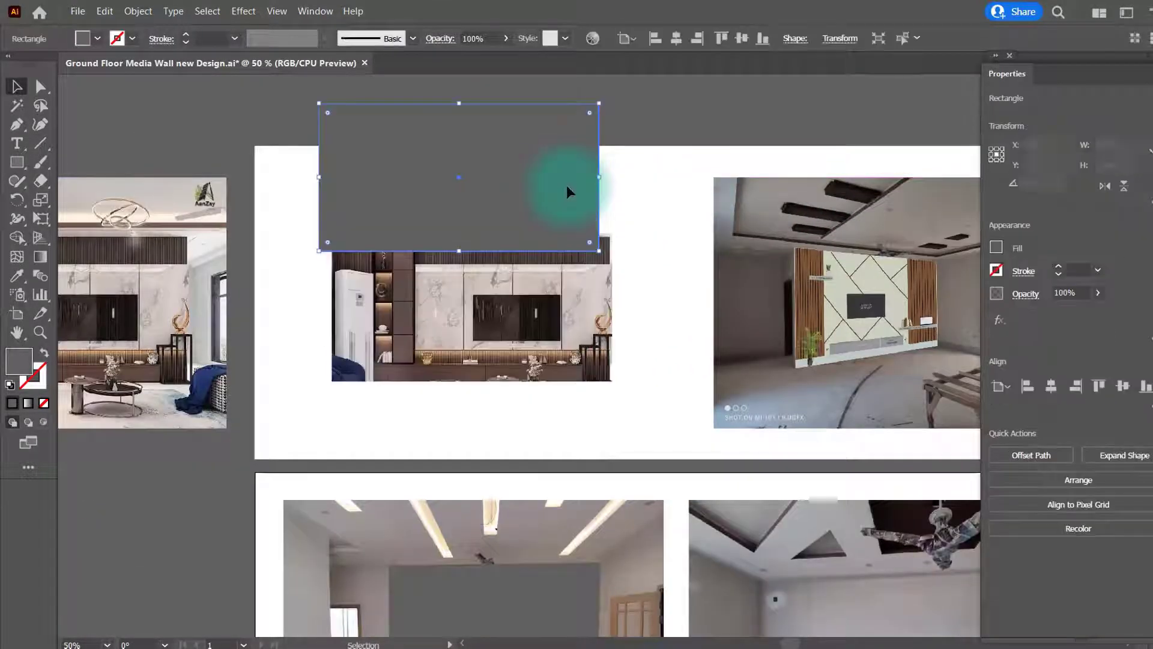
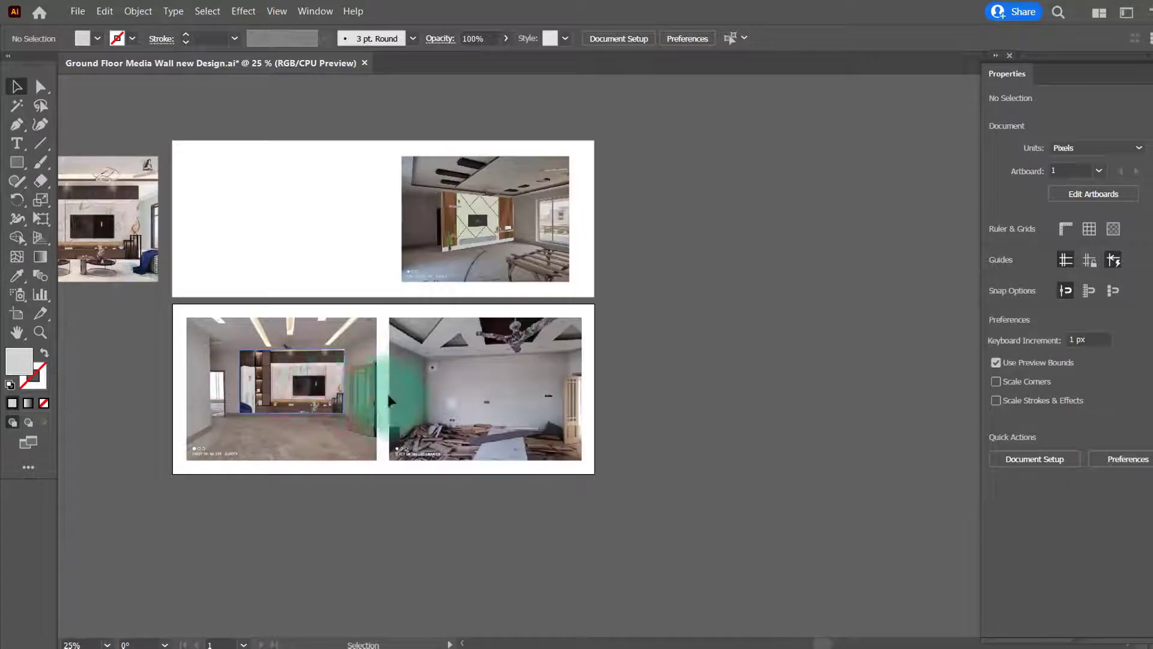
Embed the linked First-Floor-Media-Wall.png room image into the document.
drag(311, 352, 343, 364)
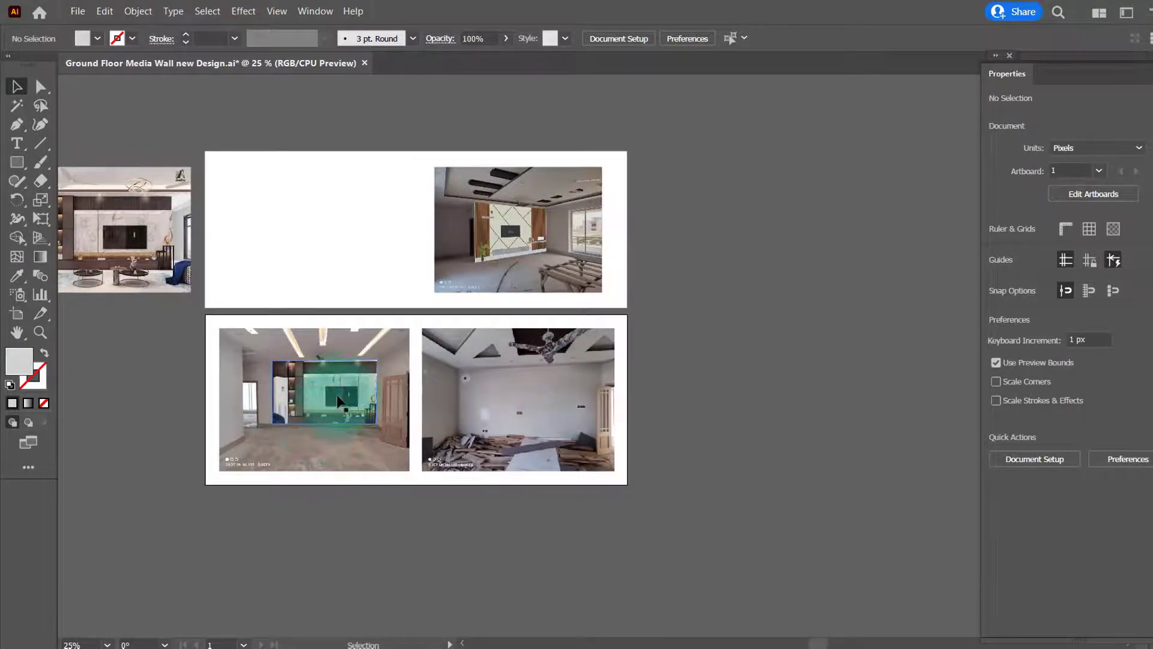
scroll(338, 401, up, 1)
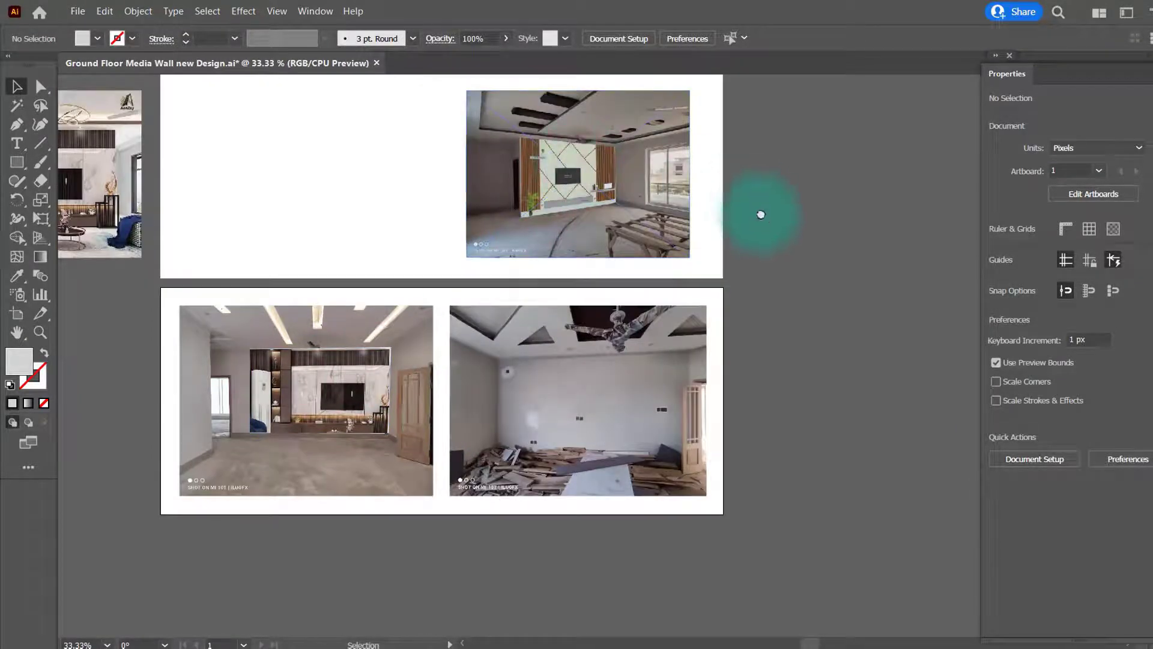
drag(761, 214, 773, 281)
click(695, 242)
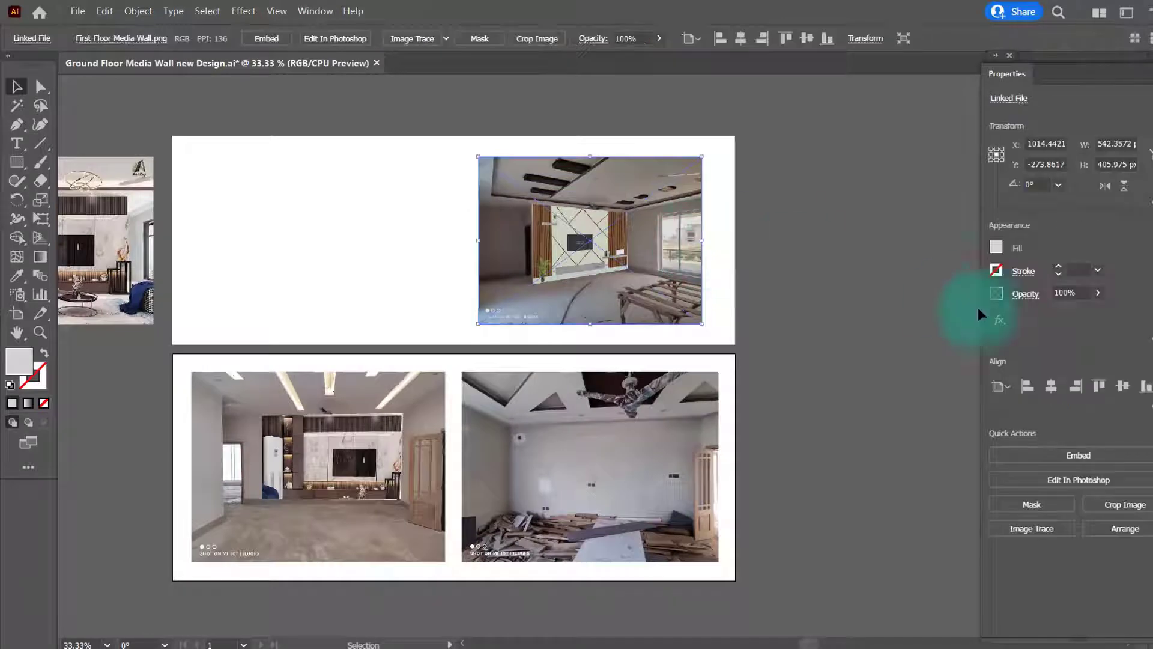
click(1042, 461)
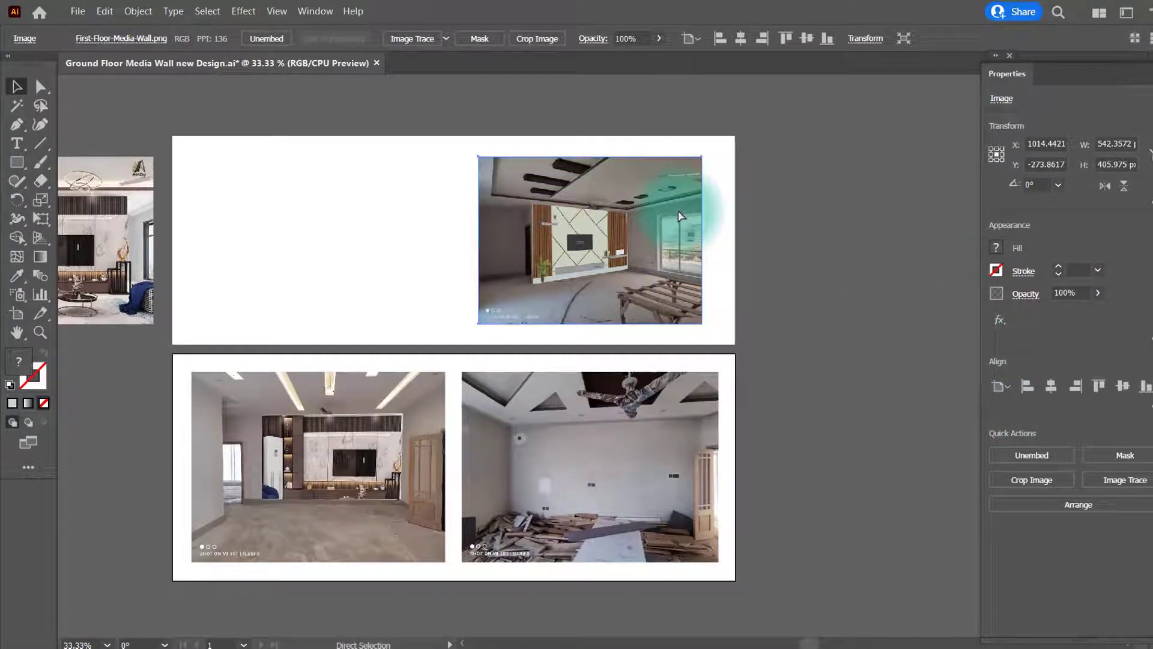
key(ctrl+shift+a)
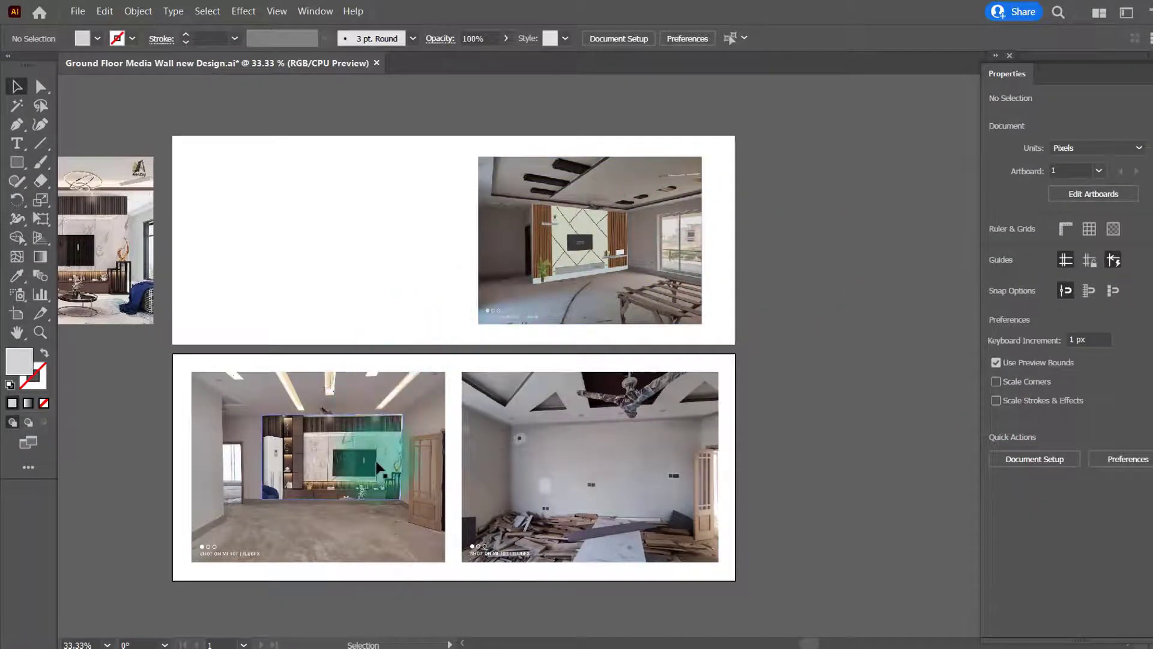
Undo the latest changes back to before the Envelope Distort, restoring the separate media wall image and gray wall shape, and deselect.
click(379, 467)
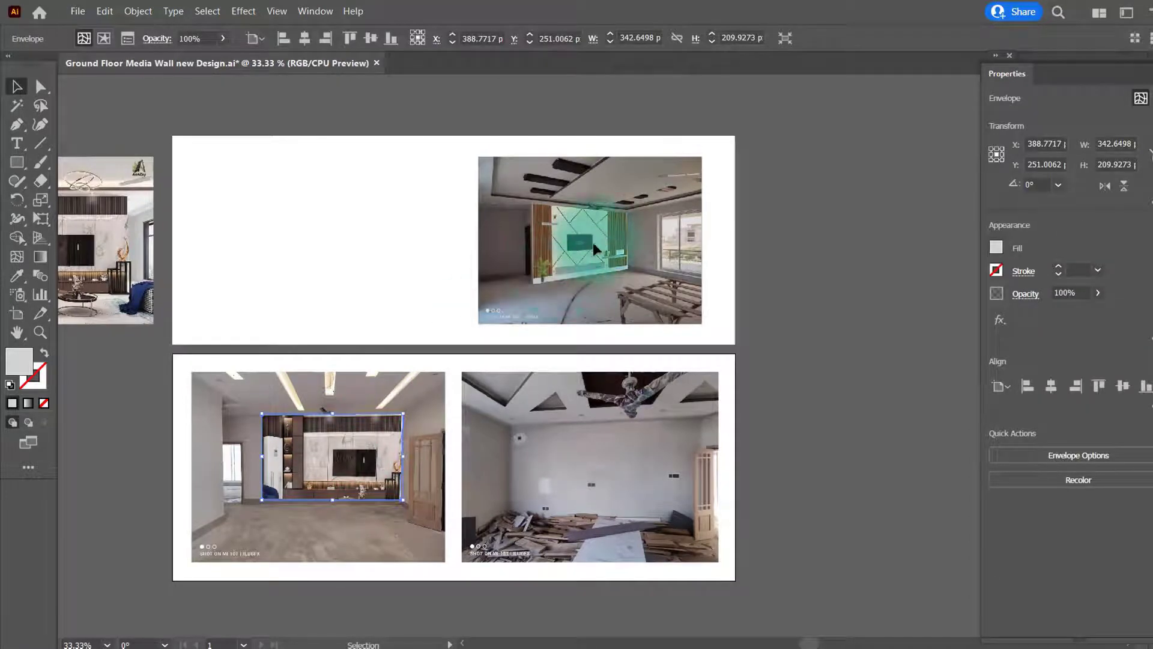
drag(418, 259, 436, 274)
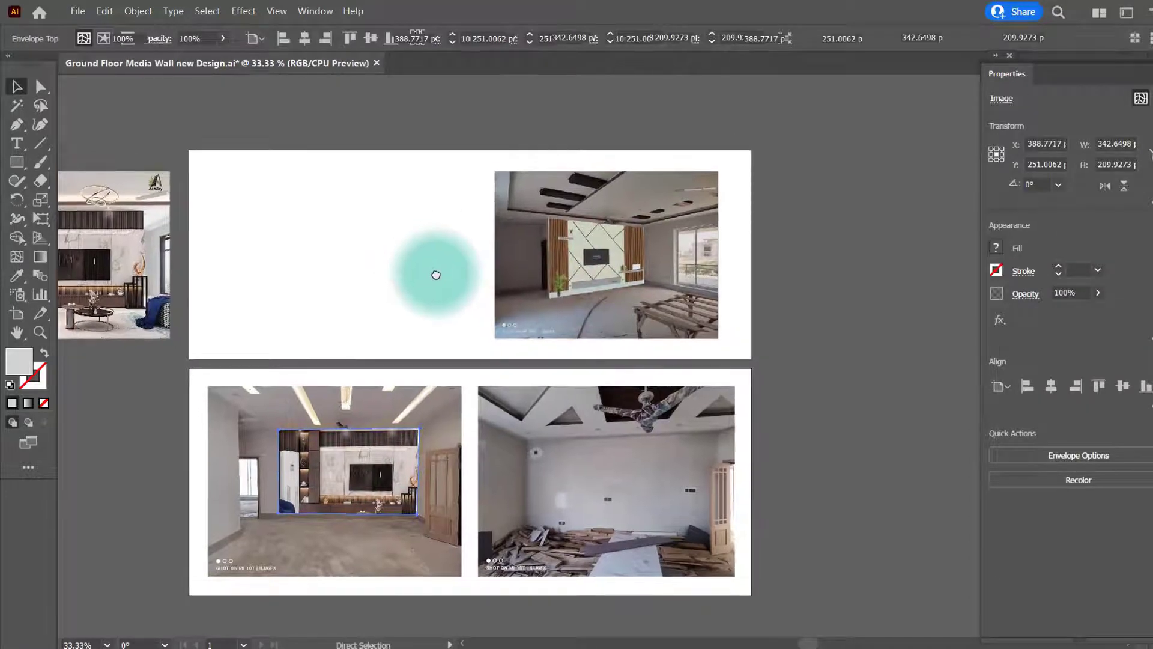
key(ctrl+z)
key(ctrl+z)
key(ctrl+z)
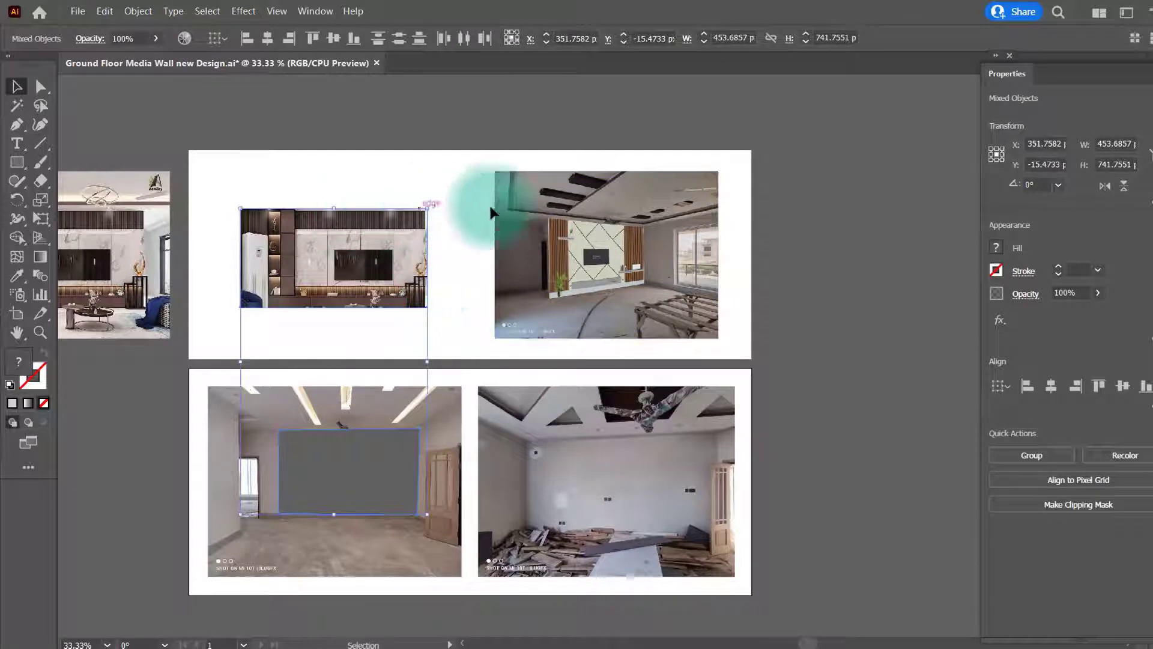
click(491, 208)
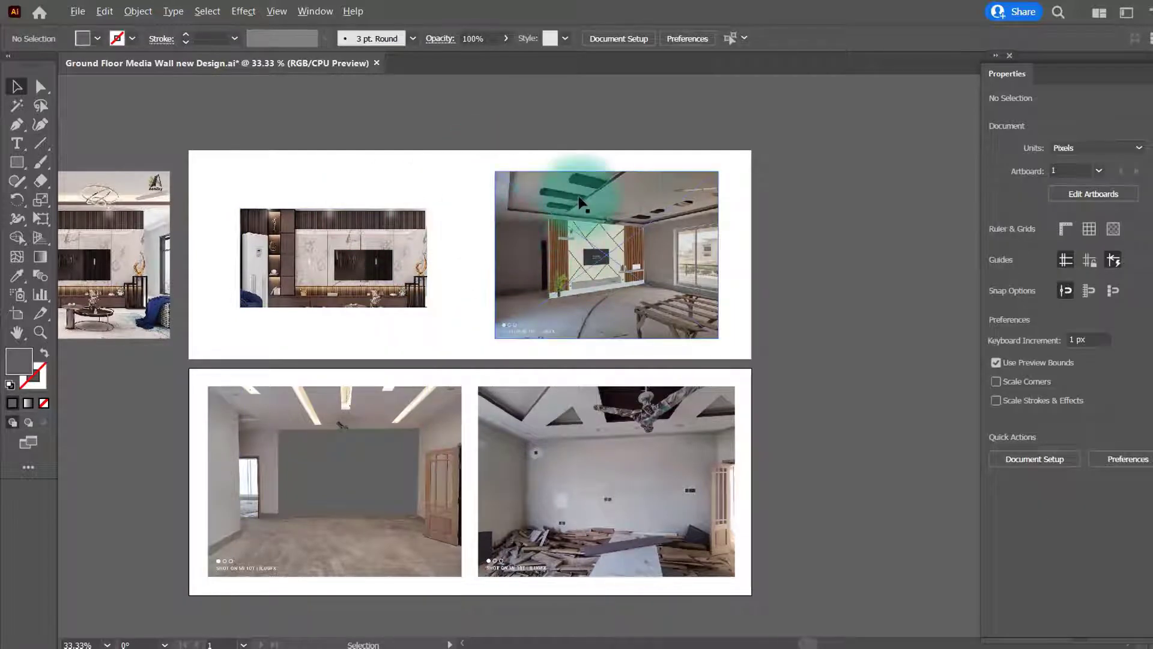
Start a Pen tool path along the top edge of the media wall in the upper room photo, from its upper-left corner.
scroll(579, 197, up, 1)
click(578, 197)
click(826, 263)
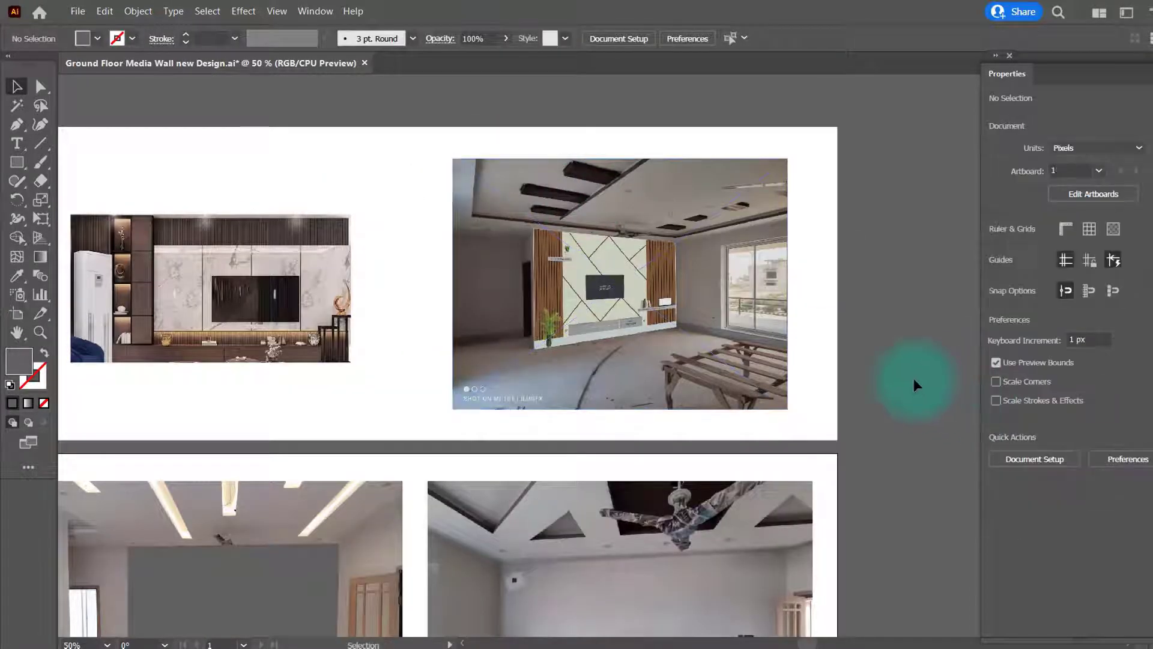
click(16, 125)
scroll(553, 186, up, 1)
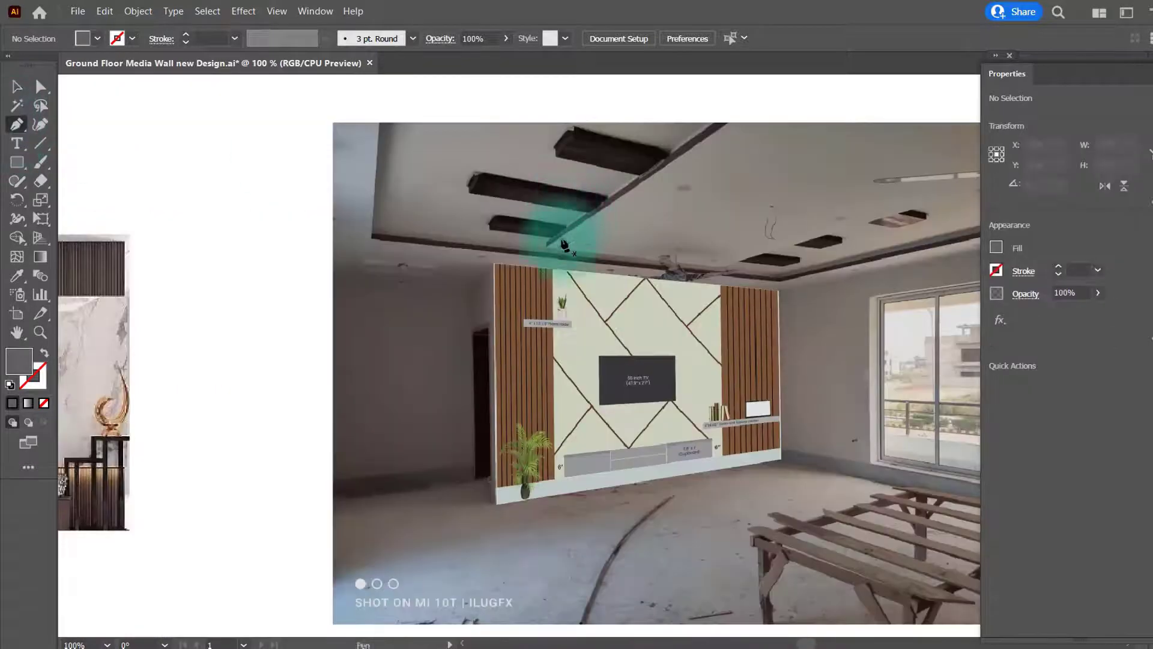
scroll(484, 271, up, 1)
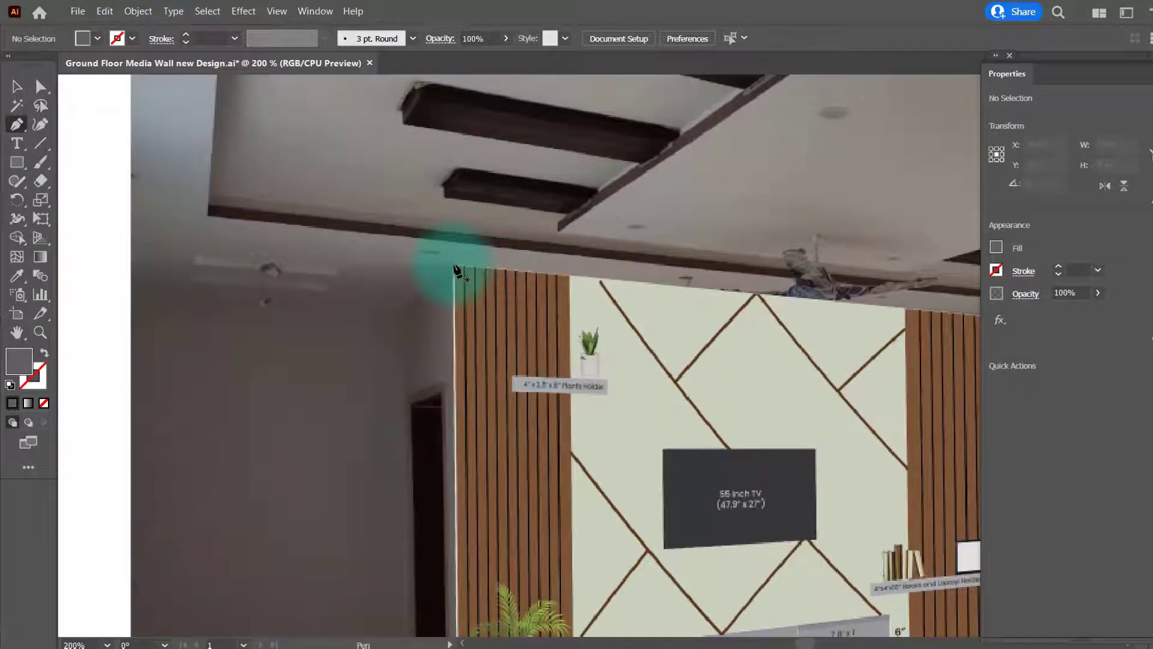
click(454, 270)
scroll(455, 270, down, 2)
scroll(743, 282, up, 2)
click(743, 283)
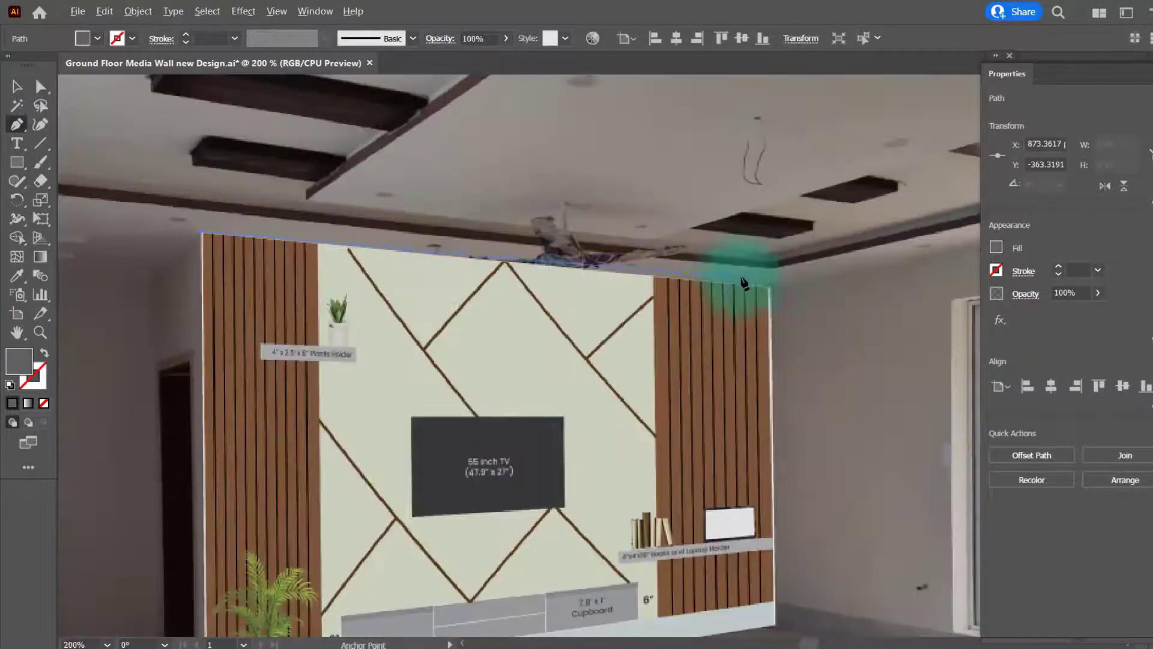
Finish the Pen tool outline around the media wall in the upper room photo through its remaining corners and close it.
scroll(771, 290, down, 3)
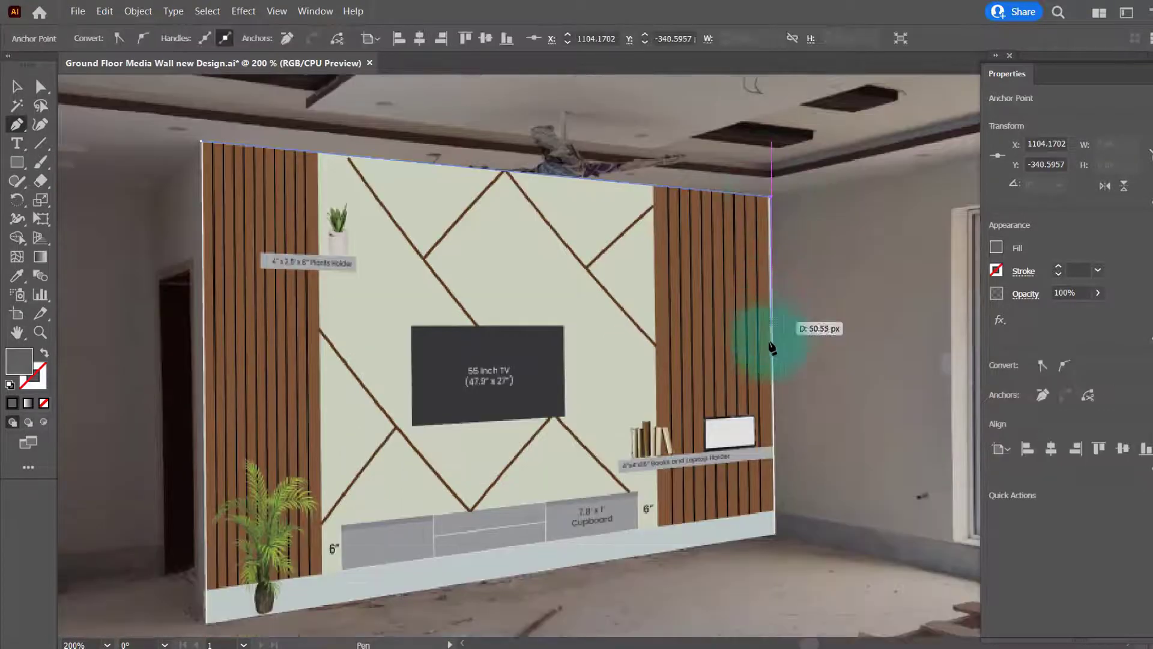
click(776, 494)
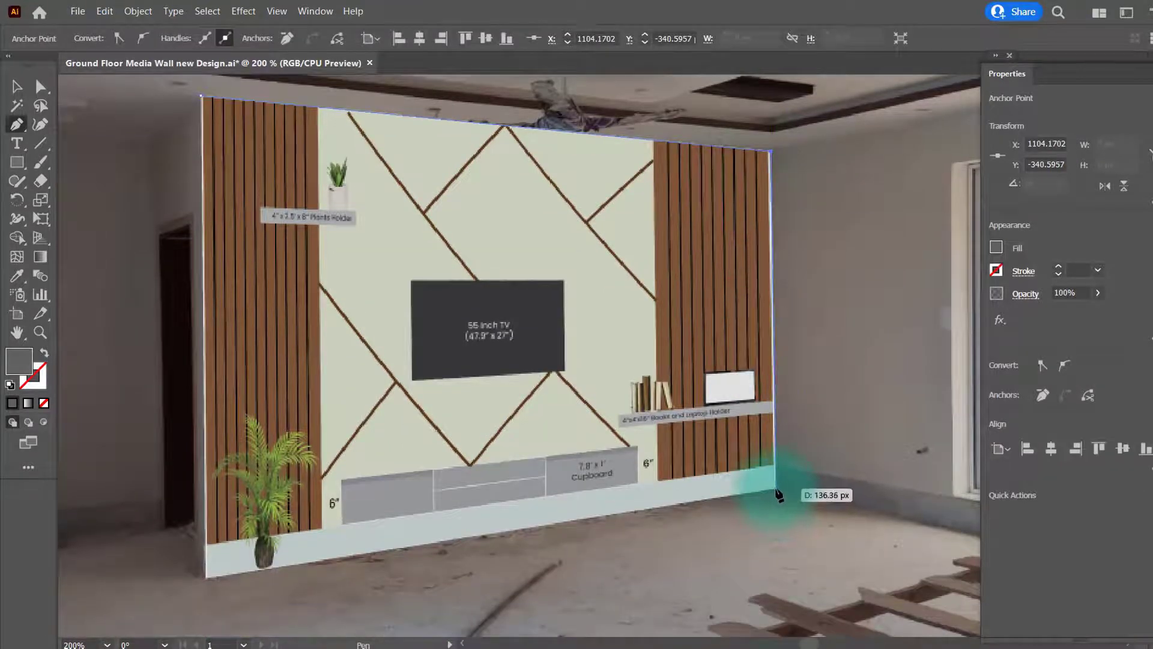
scroll(258, 505, down, 2)
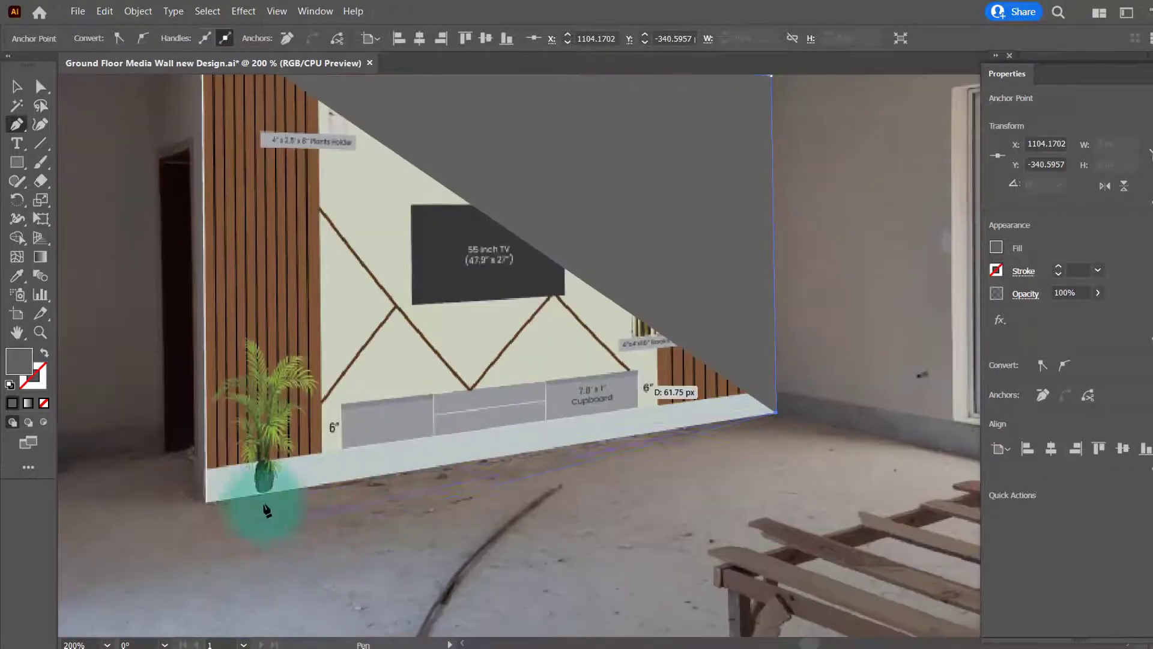
click(205, 502)
scroll(206, 295, up, 3)
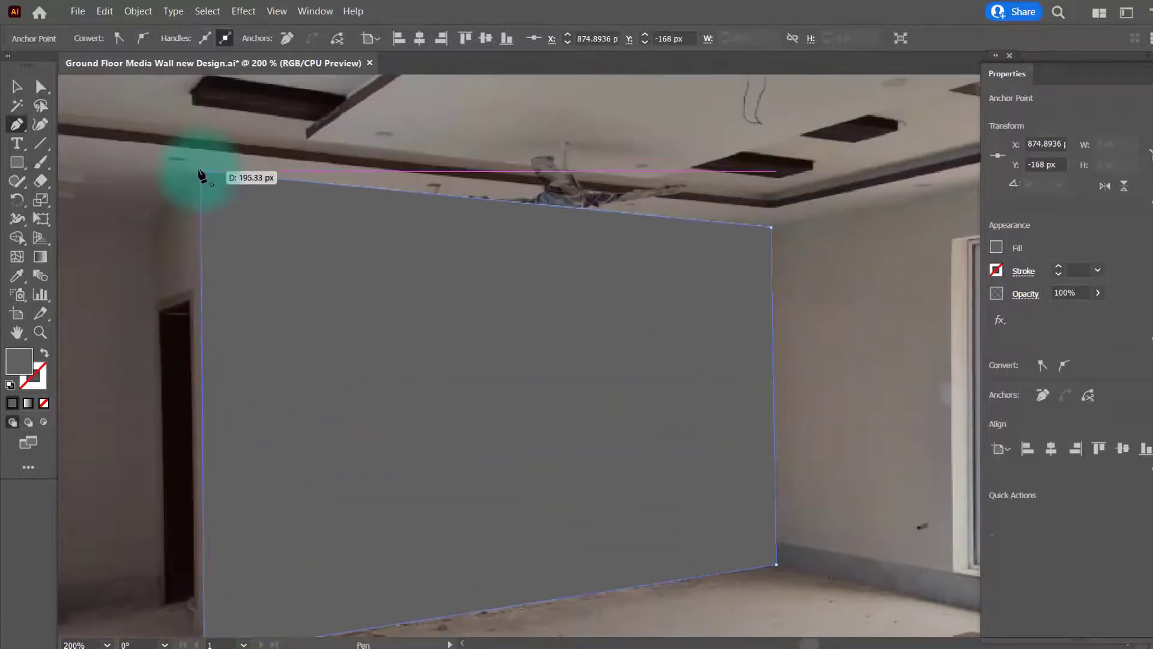
click(200, 173)
key(v)
Fit the cropped media wall image into the traced shape in the upper room photo using Envelope Distort with Top Object, and deselect.
scroll(523, 224, down, 5)
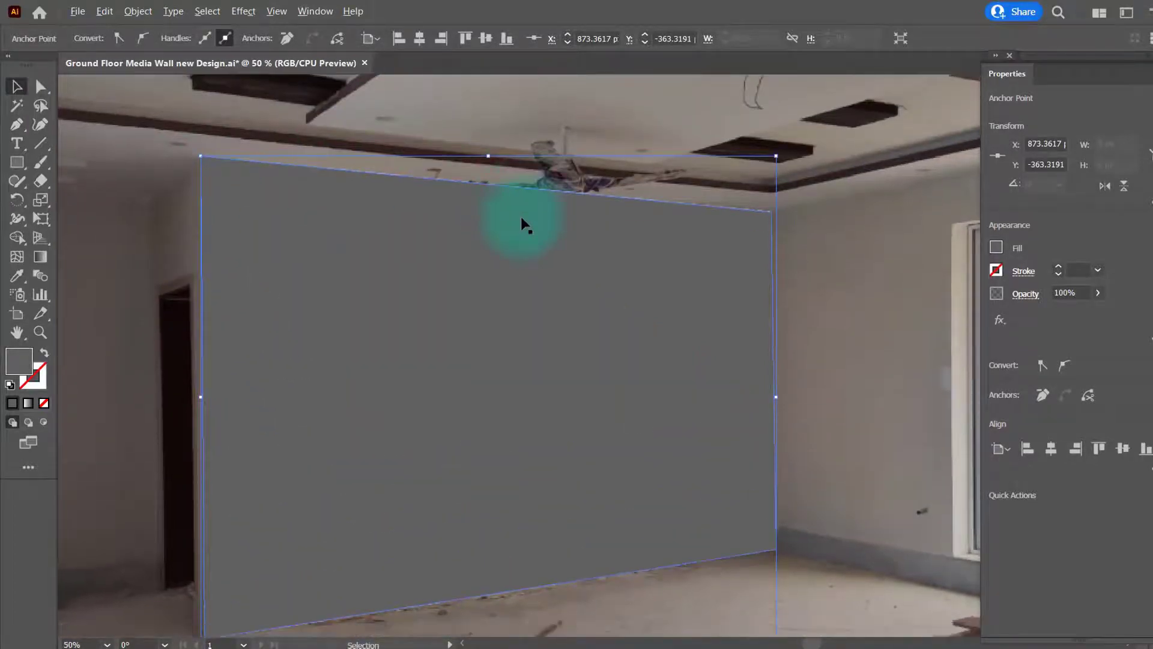
scroll(492, 222, up, 2)
shift+click(250, 264)
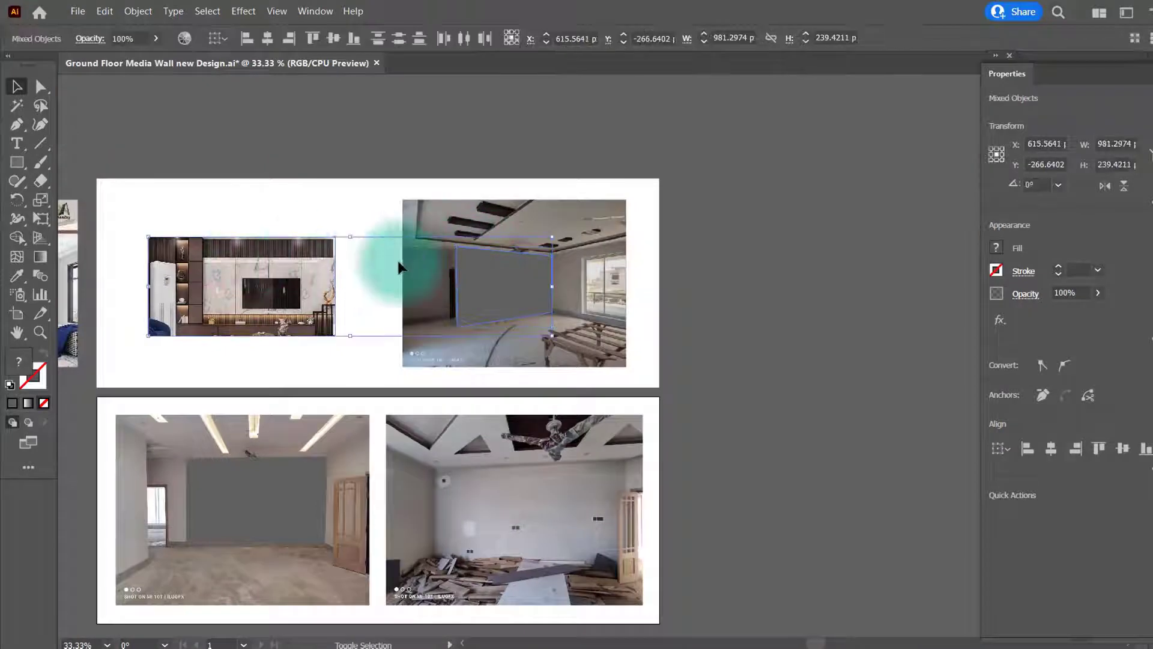
click(139, 12)
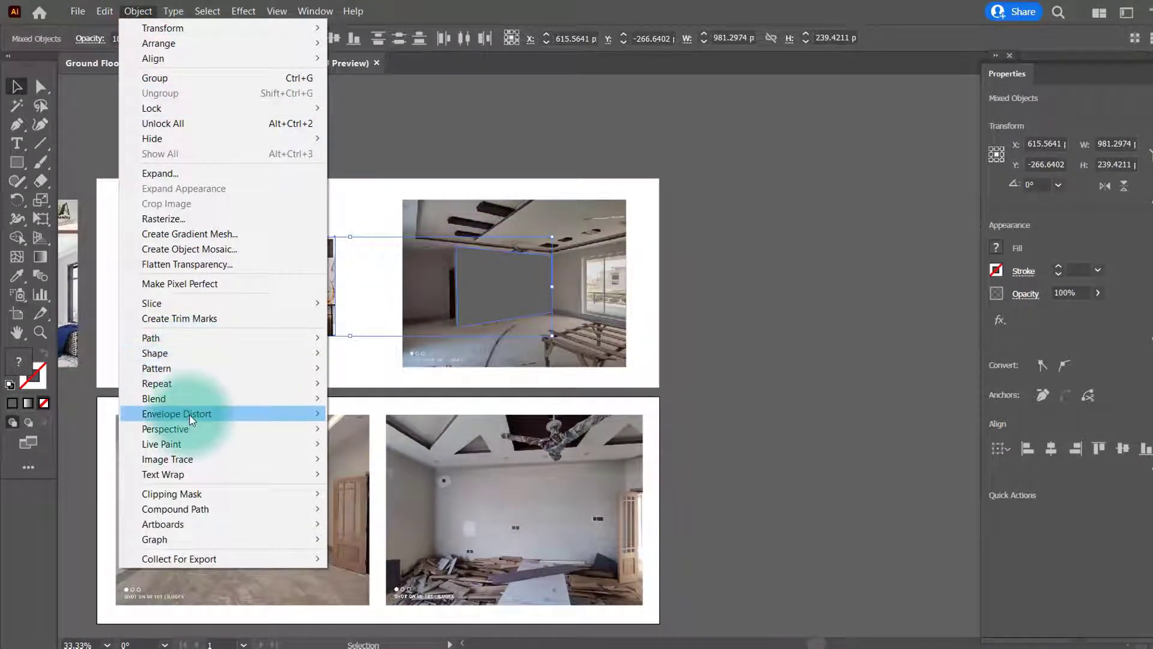
mouse_move(198, 413)
click(435, 449)
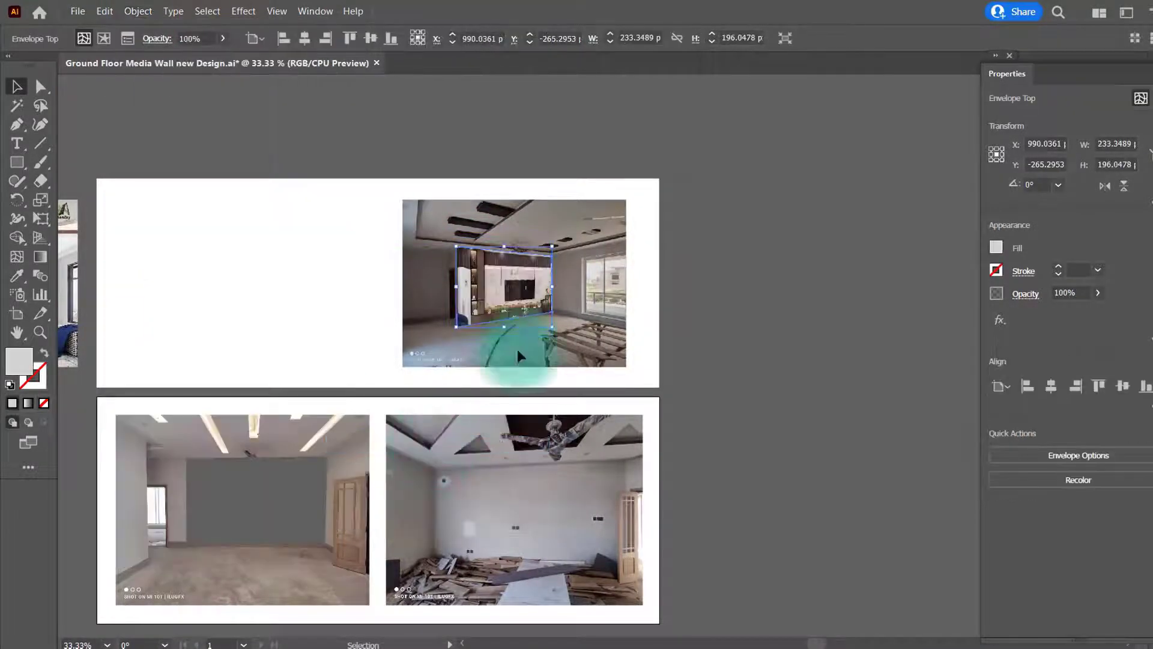
scroll(554, 297, up, 1)
click(707, 250)
Examine how the distorted media wall sits in the upper room photo compared with the reference image and the other rooms.
scroll(707, 250, down, 1)
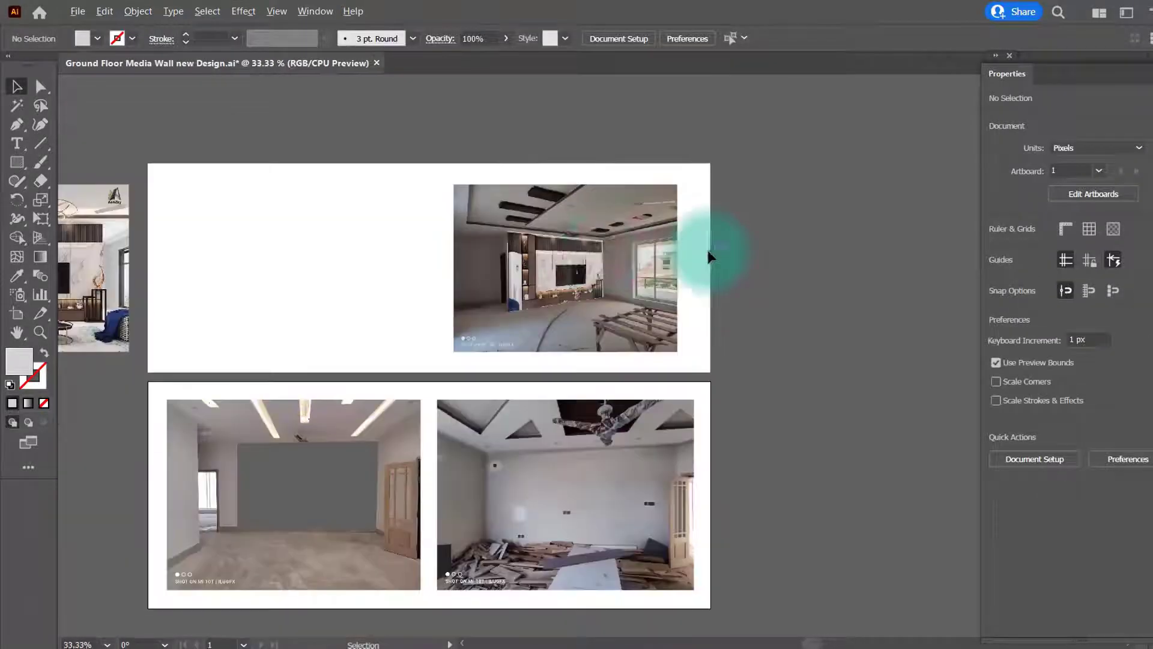
scroll(569, 266, up, 2)
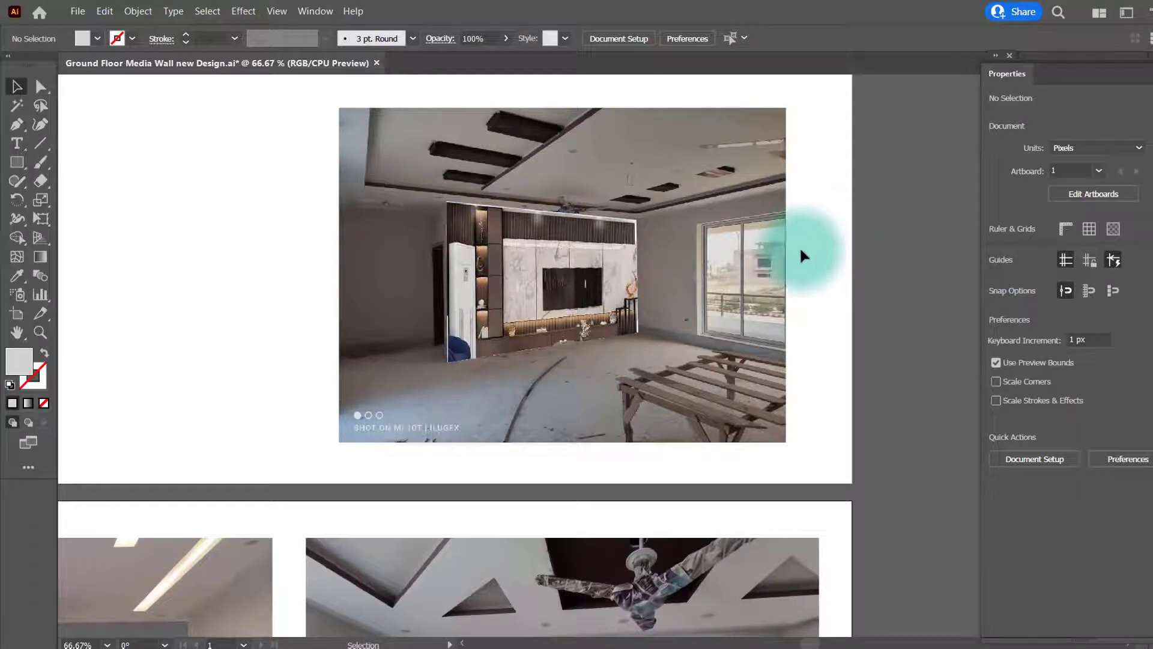
scroll(799, 246, down, 1)
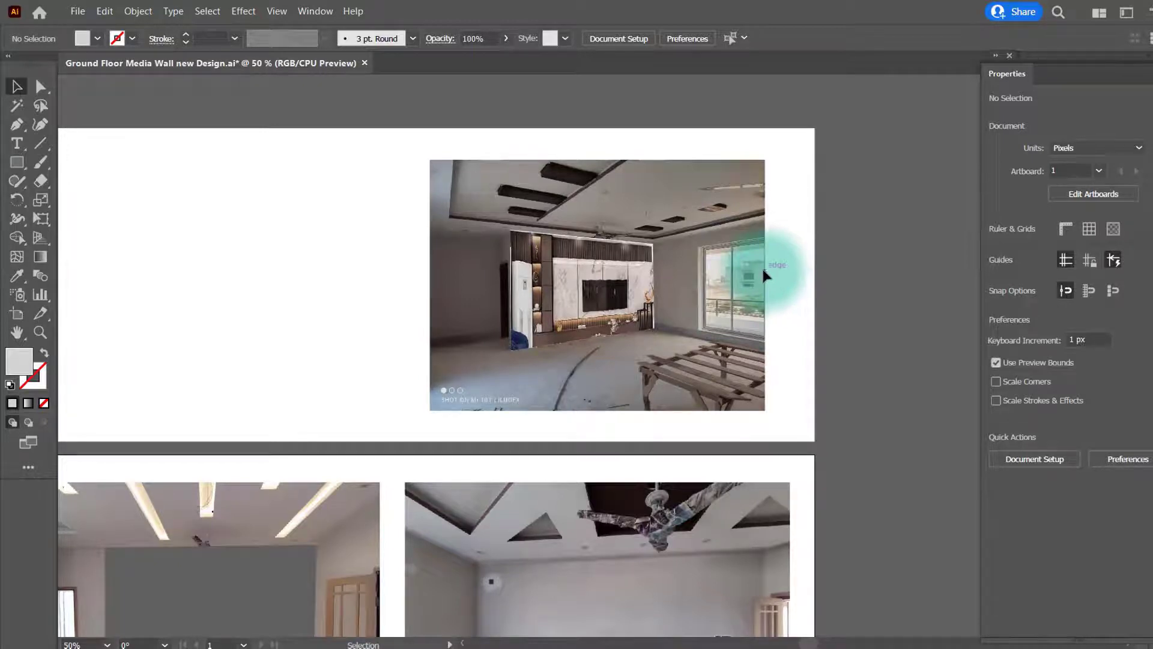
scroll(765, 270, down, 2)
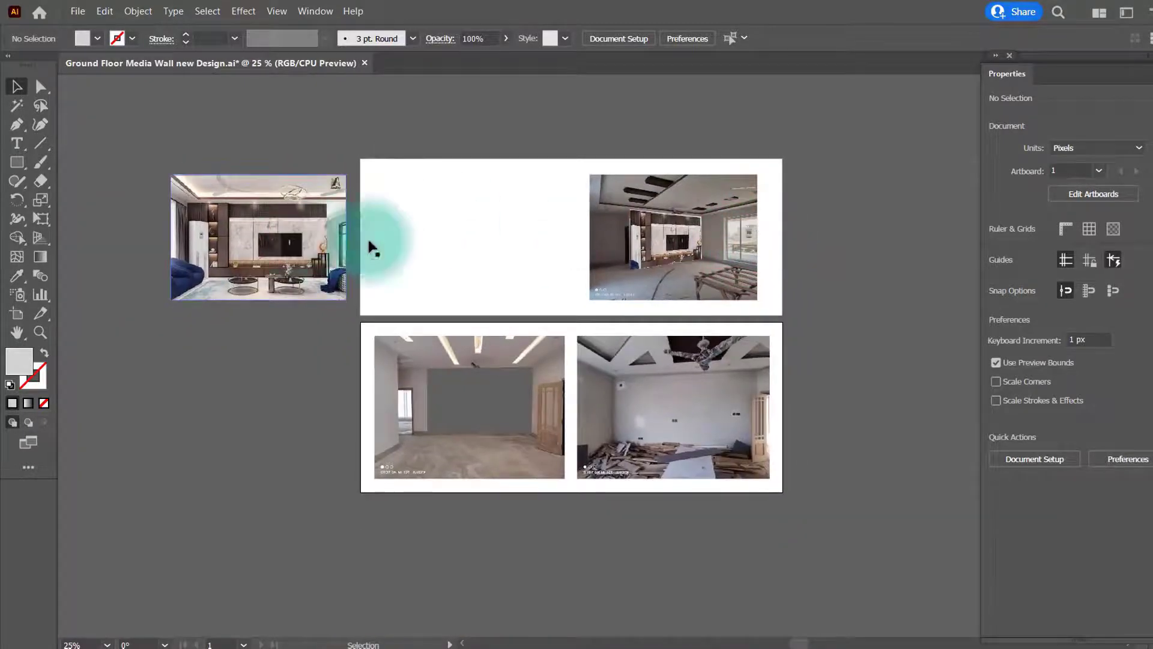
drag(542, 276, 488, 244)
scroll(561, 345, up, 1)
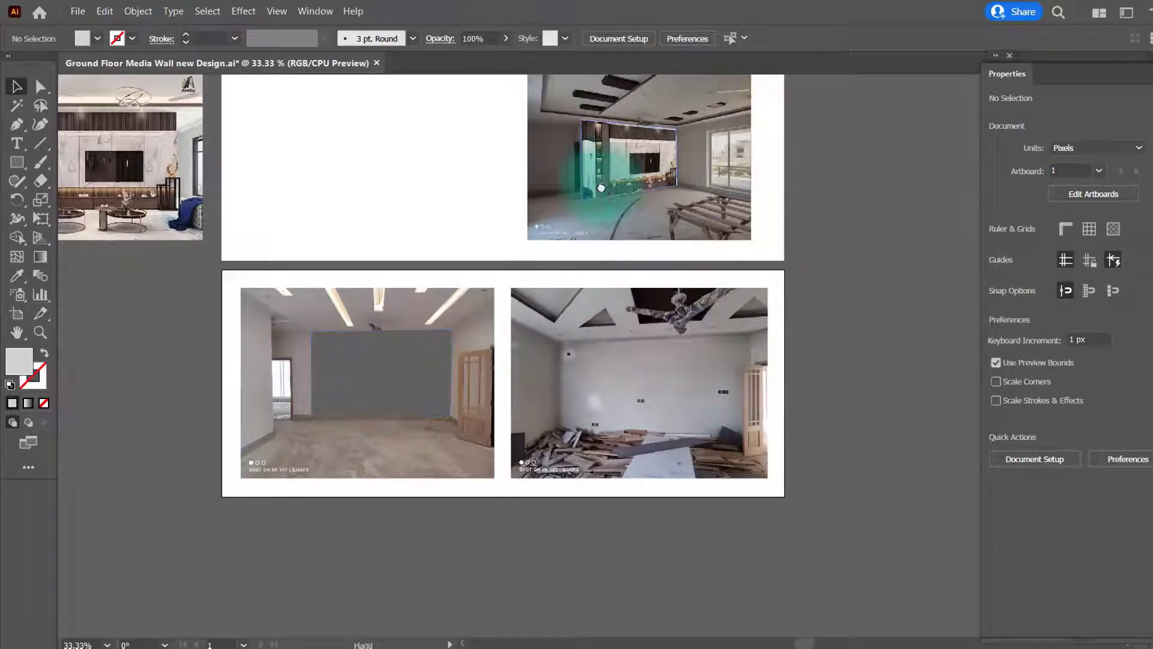
drag(600, 186, 596, 236)
click(158, 12)
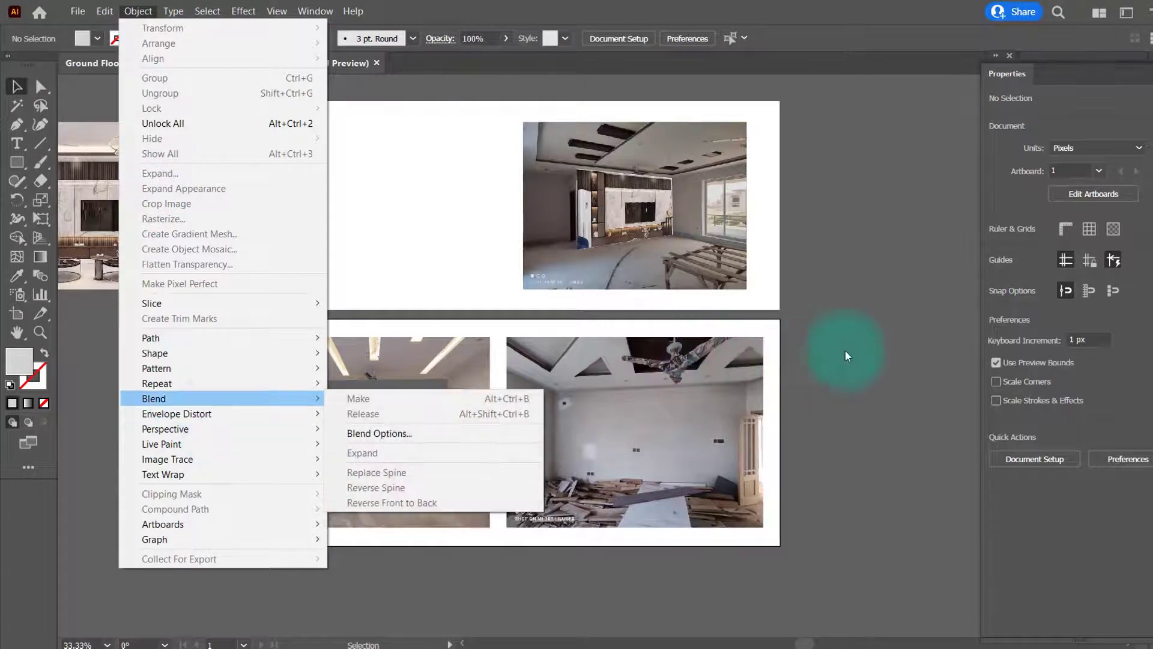
click(640, 363)
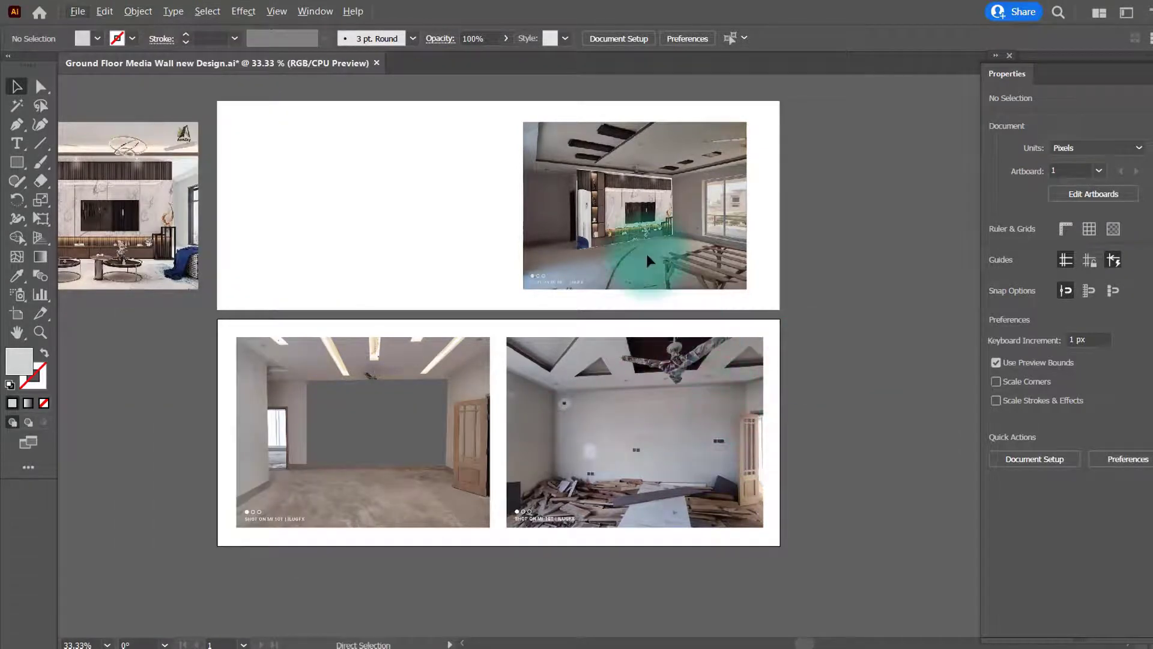
Undo the Envelope Distort in the upper room photo and clear the selection.
key(ctrl+z)
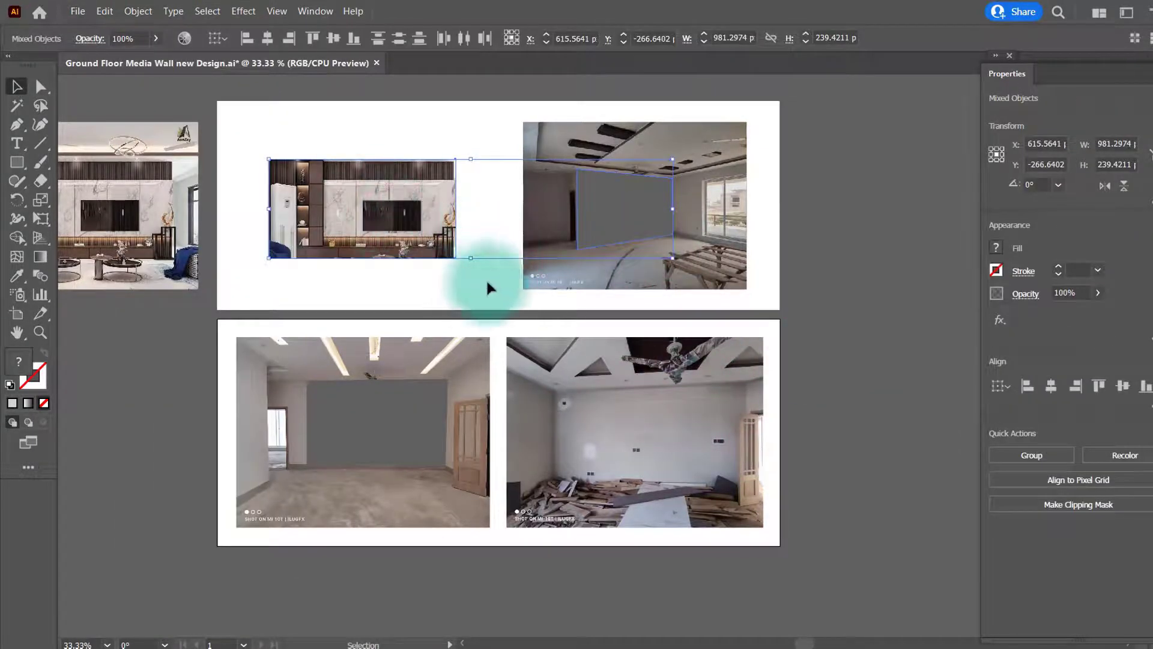
click(486, 282)
Paste three copies of the cropped media wall image, placing two beside the artboards and one below the lower artboard.
click(403, 256)
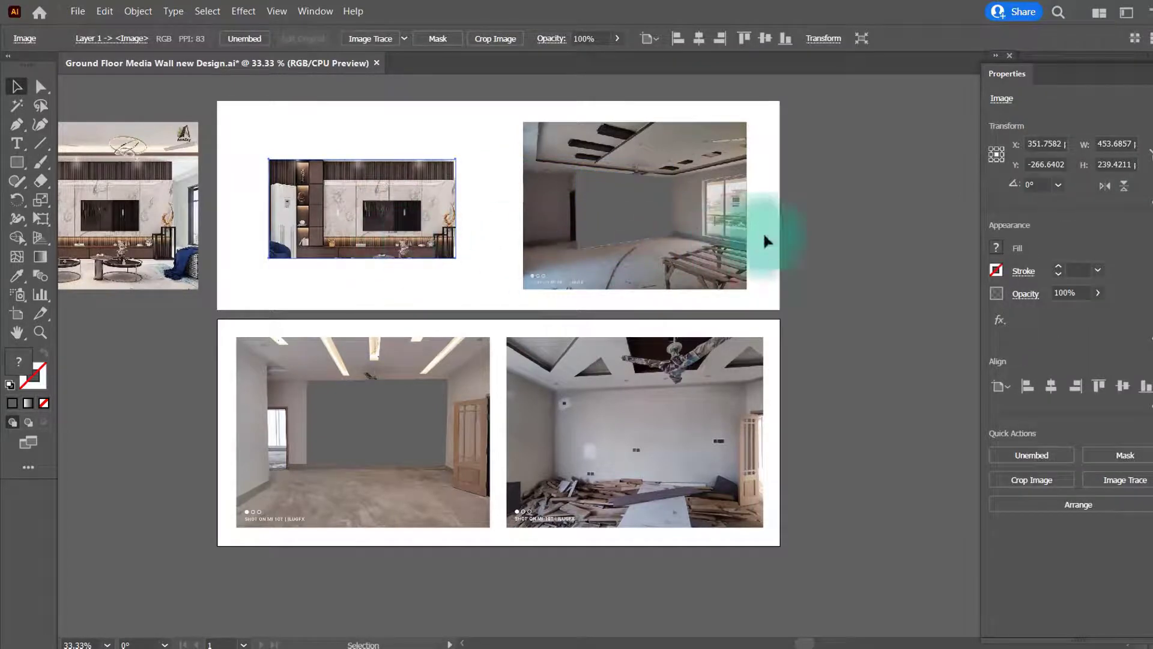
click(834, 235)
key(ctrl+v)
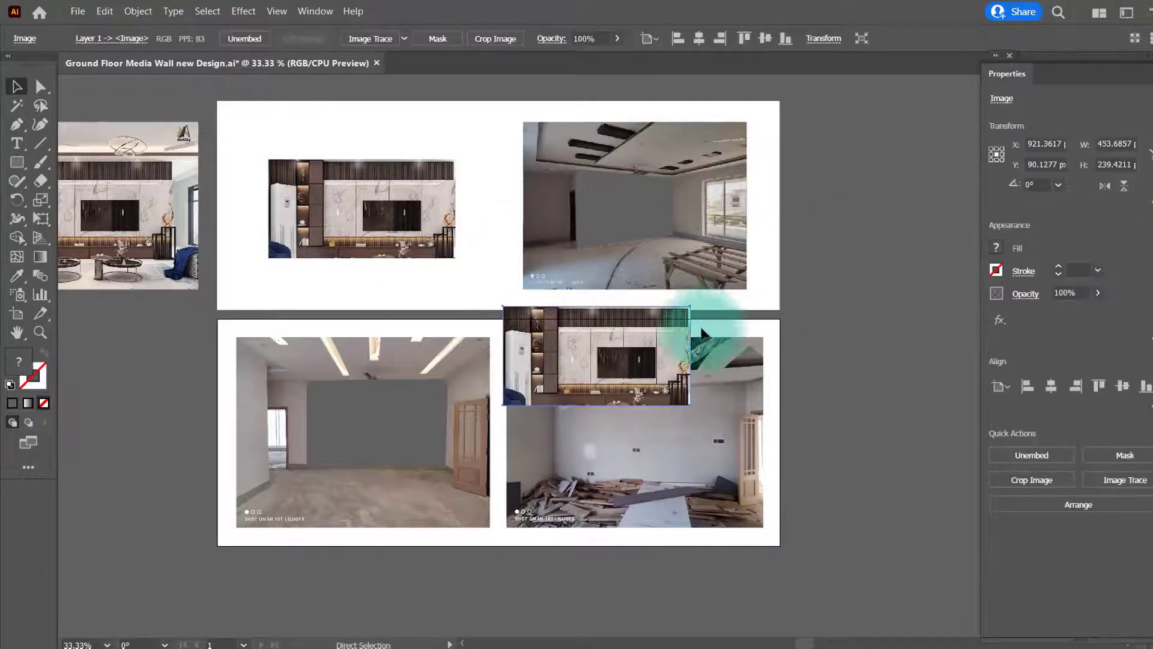
drag(601, 368, 888, 171)
drag(625, 337, 445, 576)
Try to make an Envelope Distort with Top Object from the lowest media wall copy and the gray shape in the lower-left room photo.
shift+click(416, 412)
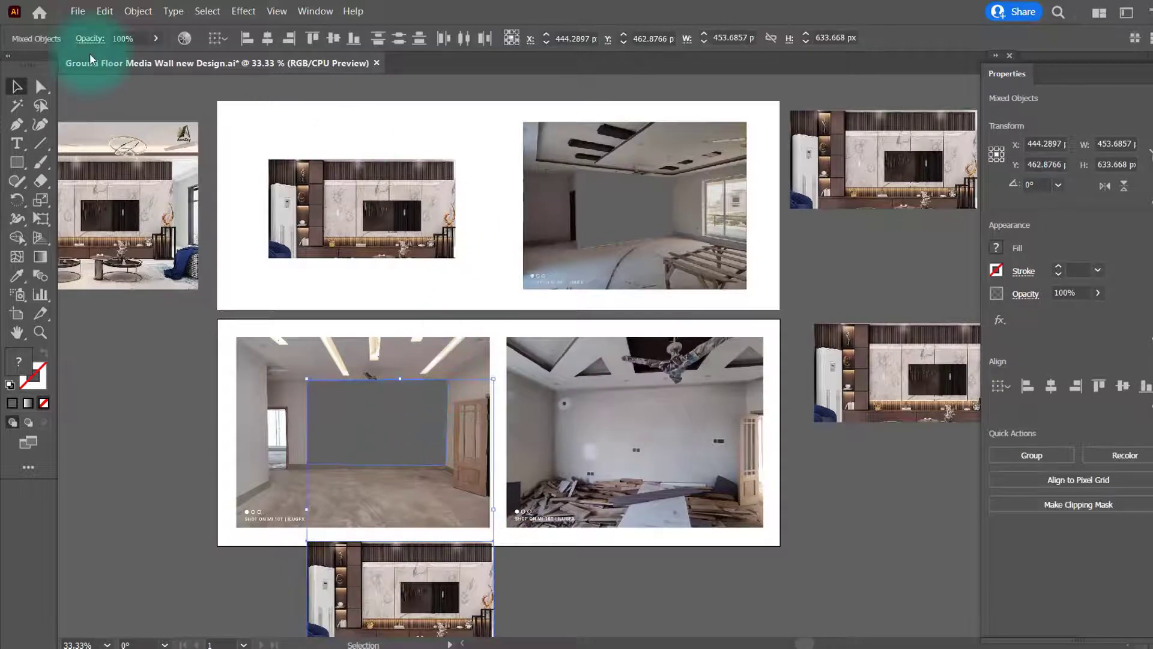
click(138, 11)
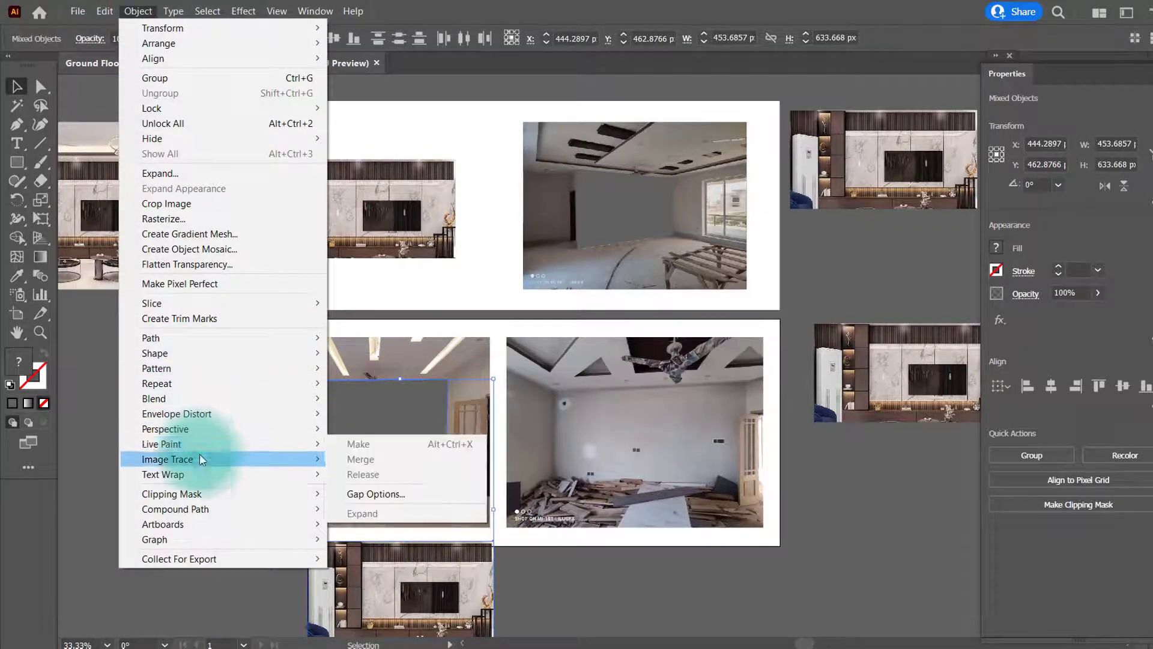
mouse_move(206, 414)
click(405, 445)
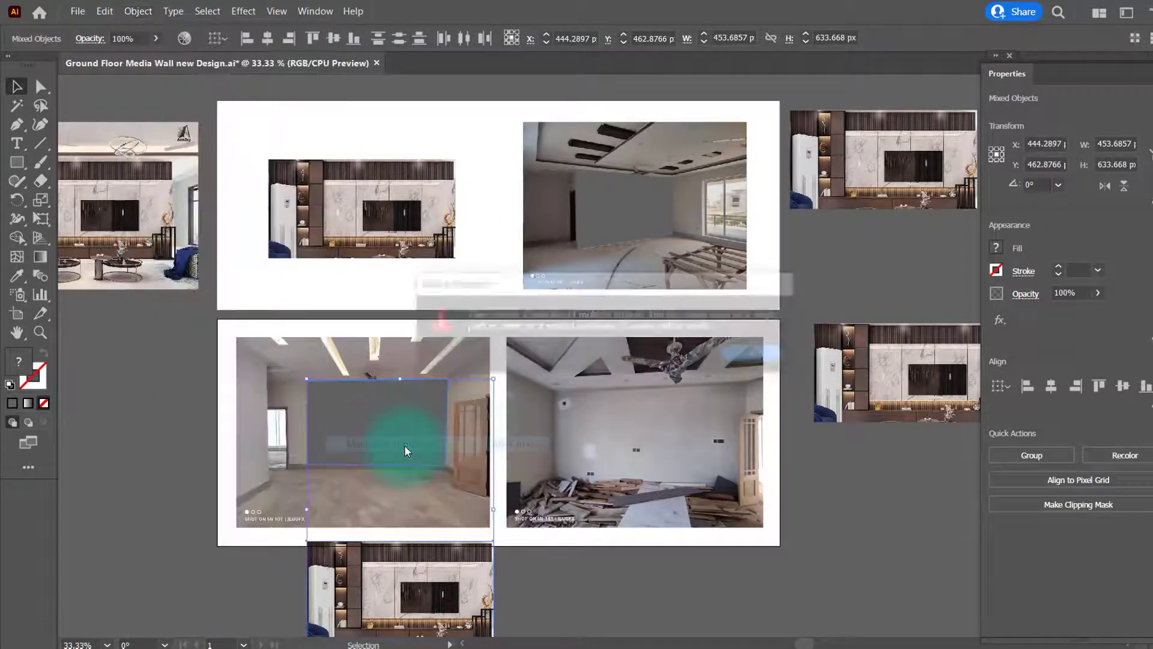
click(758, 355)
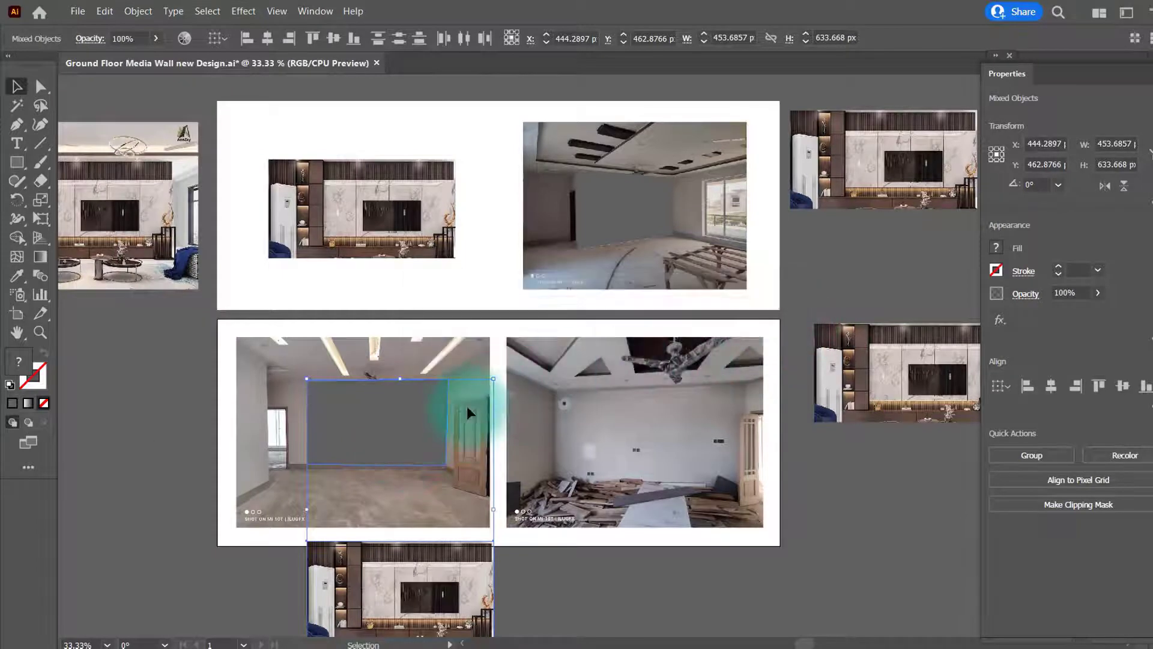
click(794, 320)
Bring both gray wall shapes, in the lower-left and upper room photos, to the front and deselect them.
click(387, 430)
shift+click(626, 225)
right_click(646, 203)
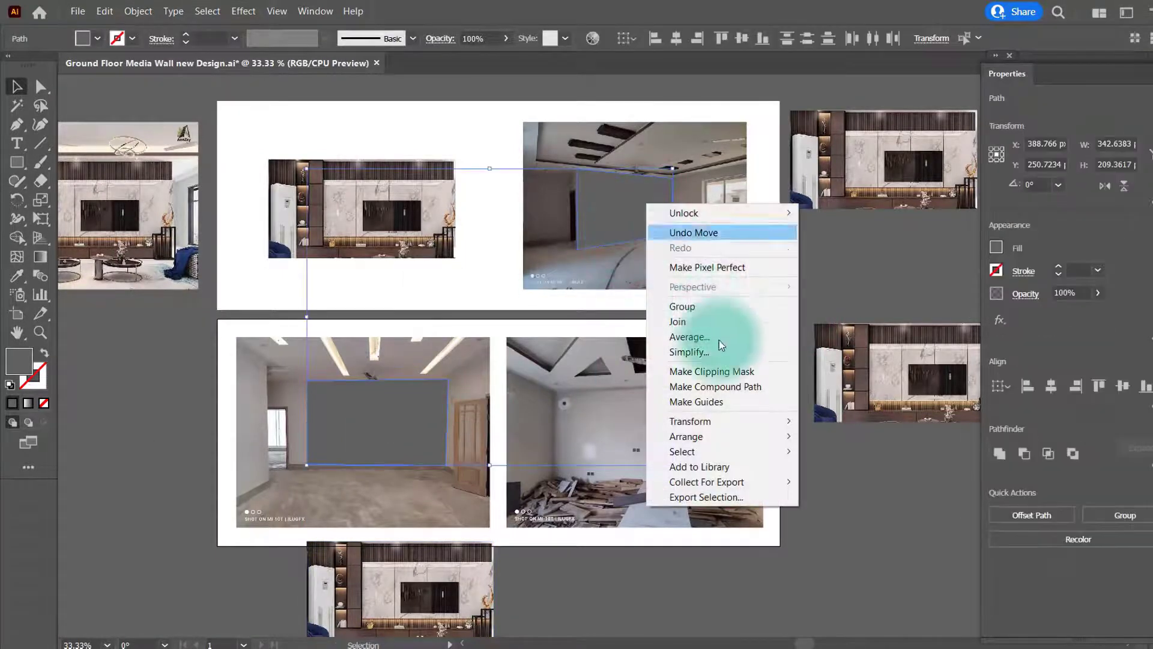
mouse_move(758, 435)
click(813, 436)
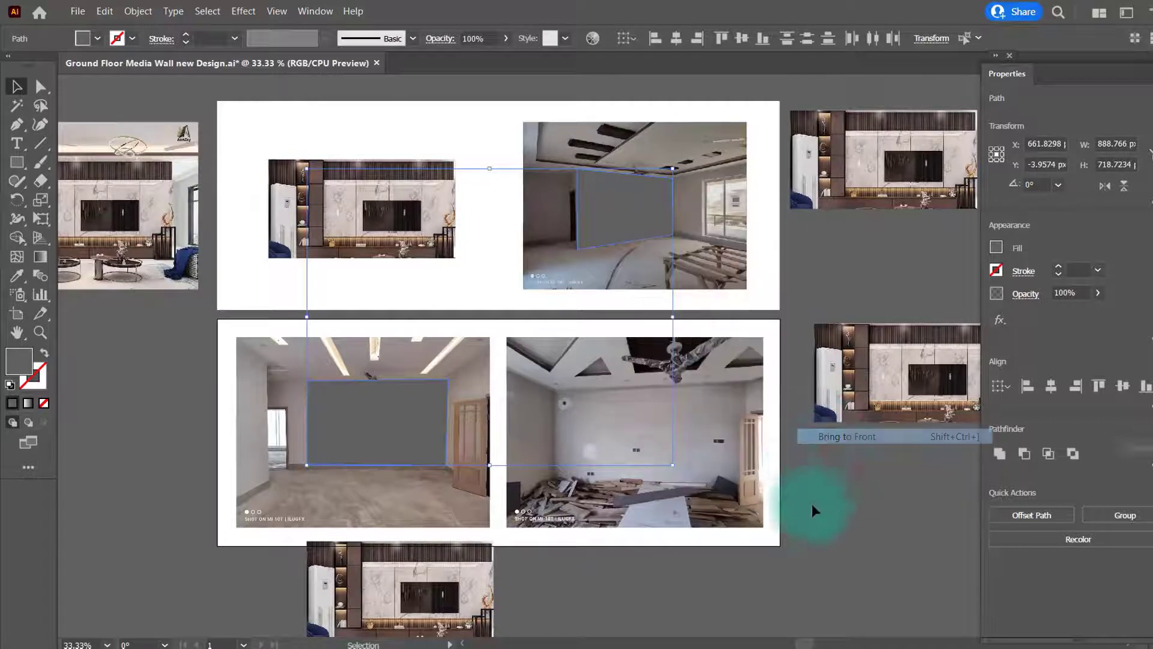
click(813, 506)
Fit the media wall copy below the artboard into the lower-left room's gray shape using Envelope Distort with Top Object.
click(441, 442)
shift+click(396, 564)
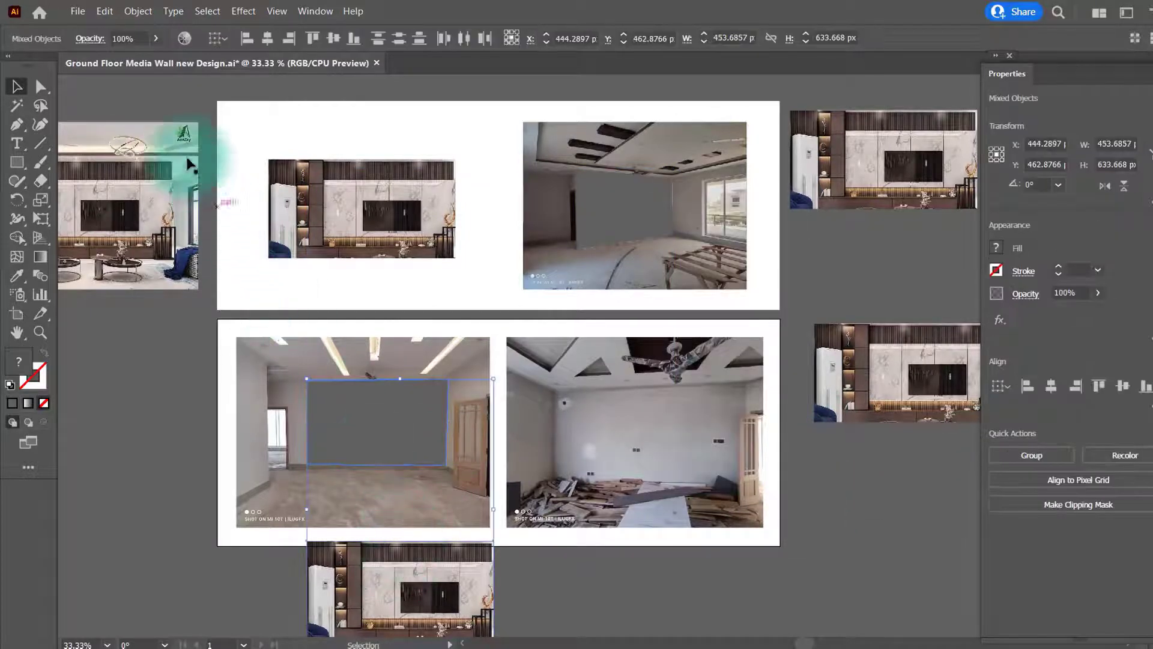
click(137, 10)
mouse_move(180, 413)
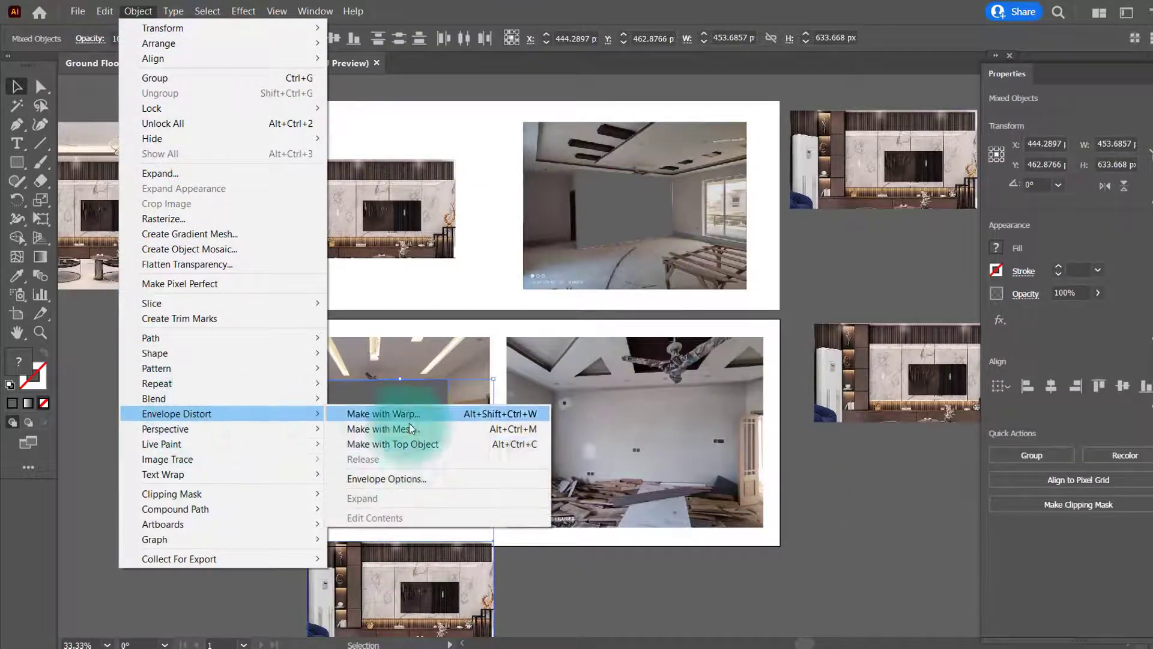
click(414, 444)
Fit the media wall copy beside the lower artboard into the upper room's gray shape using Envelope Distort with Top Object, and deselect.
click(627, 202)
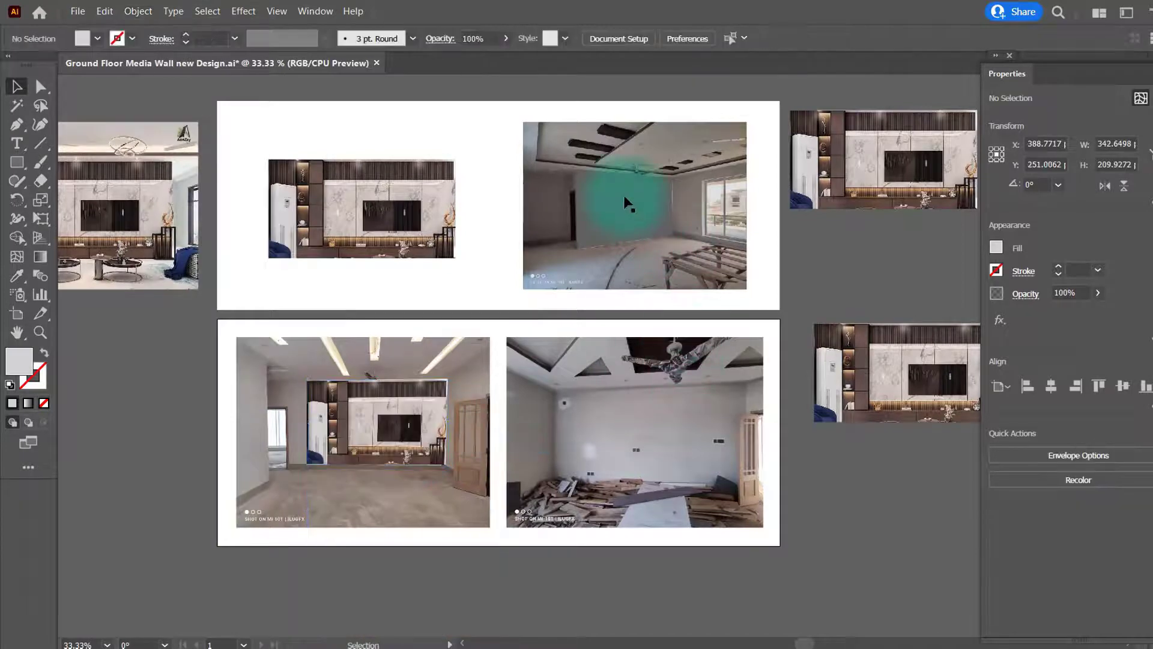
shift+click(861, 338)
right_click(867, 279)
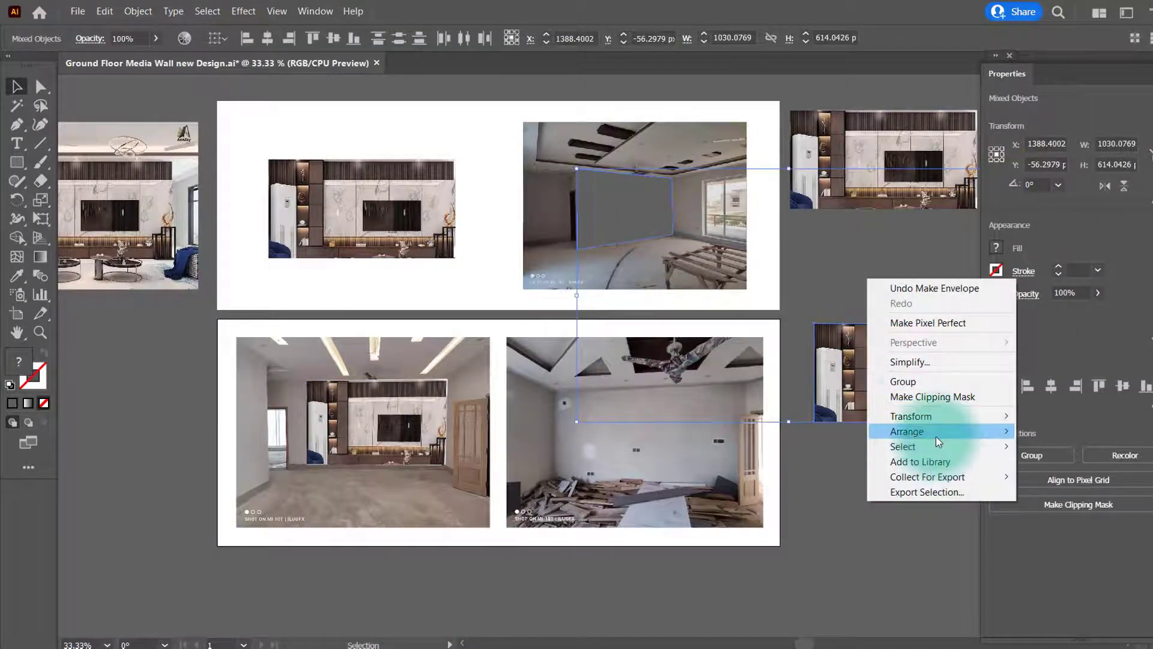
click(149, 14)
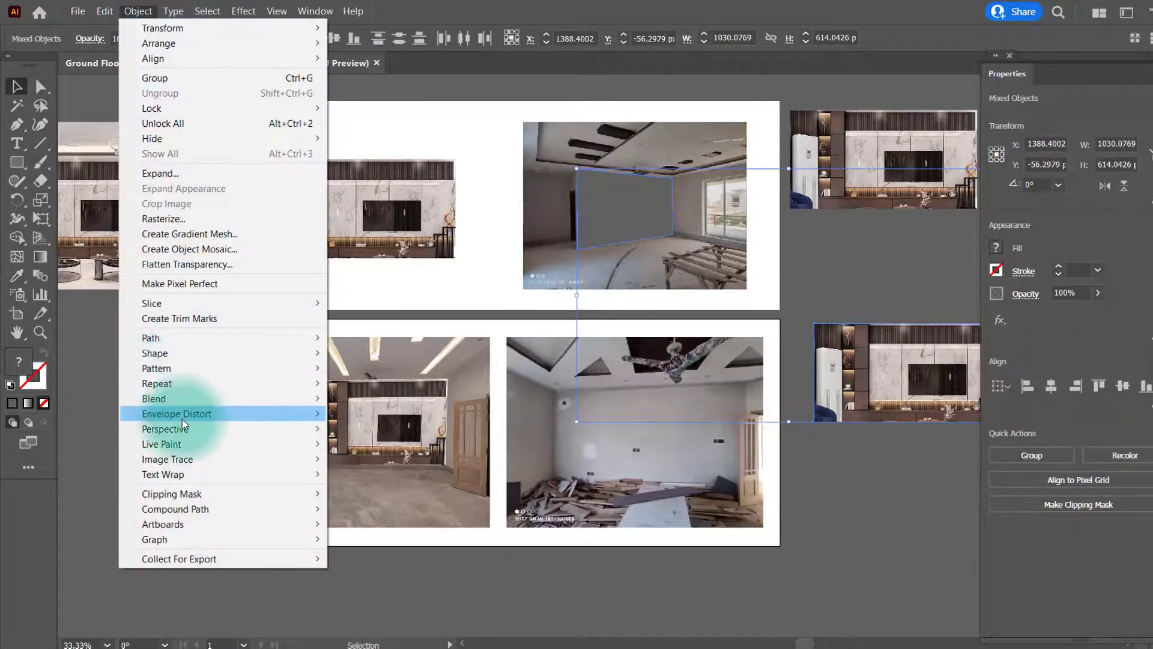
mouse_move(182, 419)
click(394, 445)
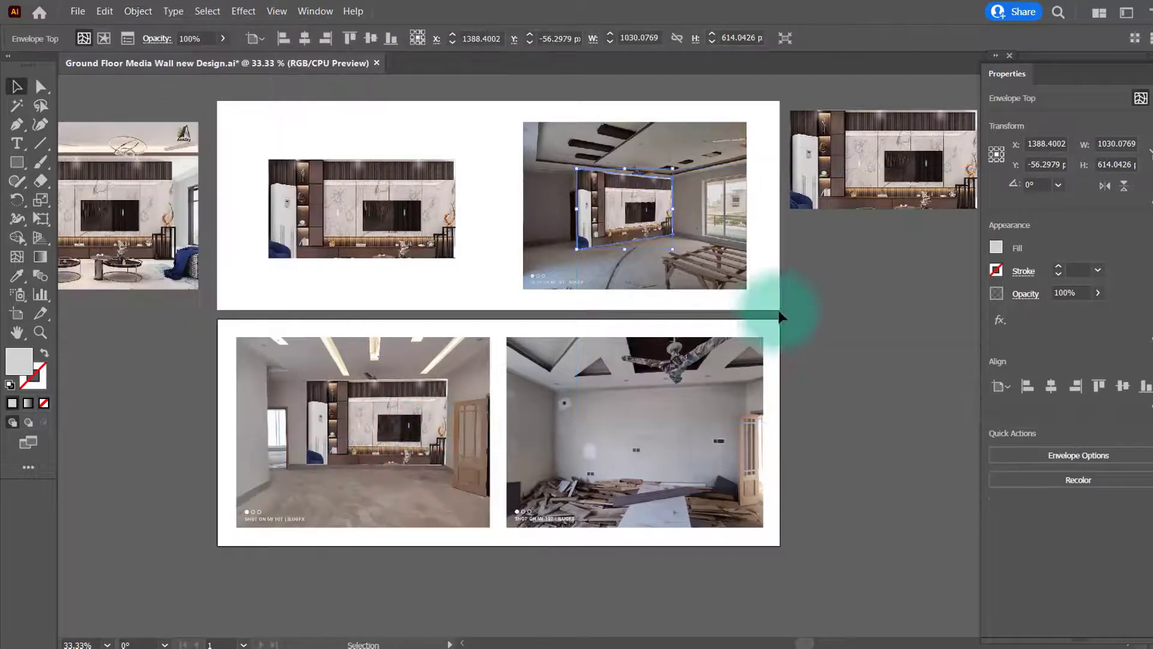
click(837, 267)
Begin a Pen path on the back wall of the lower-right room photo, with anchors at its upper-left, upper-right and lower-right corners.
click(640, 415)
scroll(730, 436, up, 2)
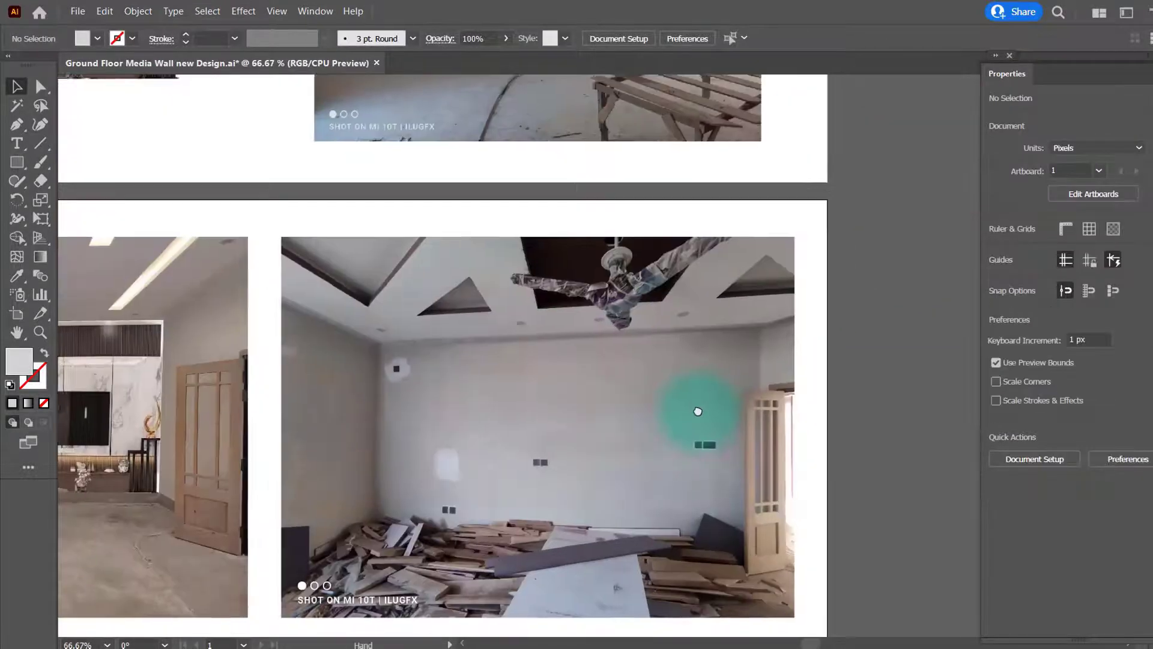
drag(703, 408, 690, 377)
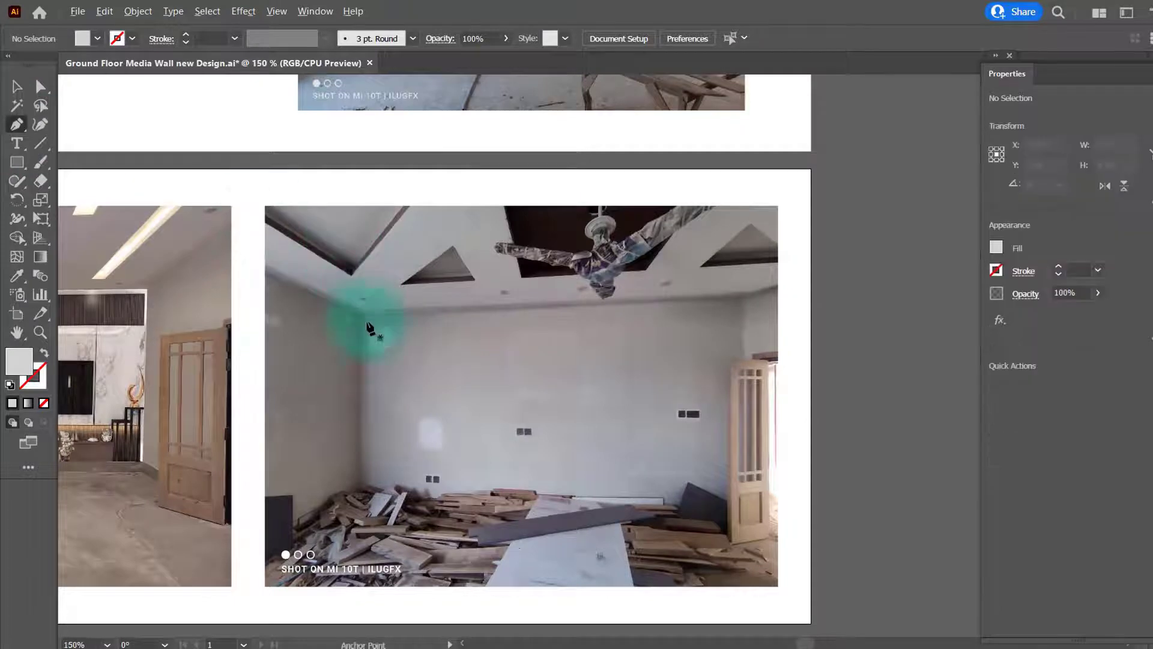
scroll(375, 332, up, 2)
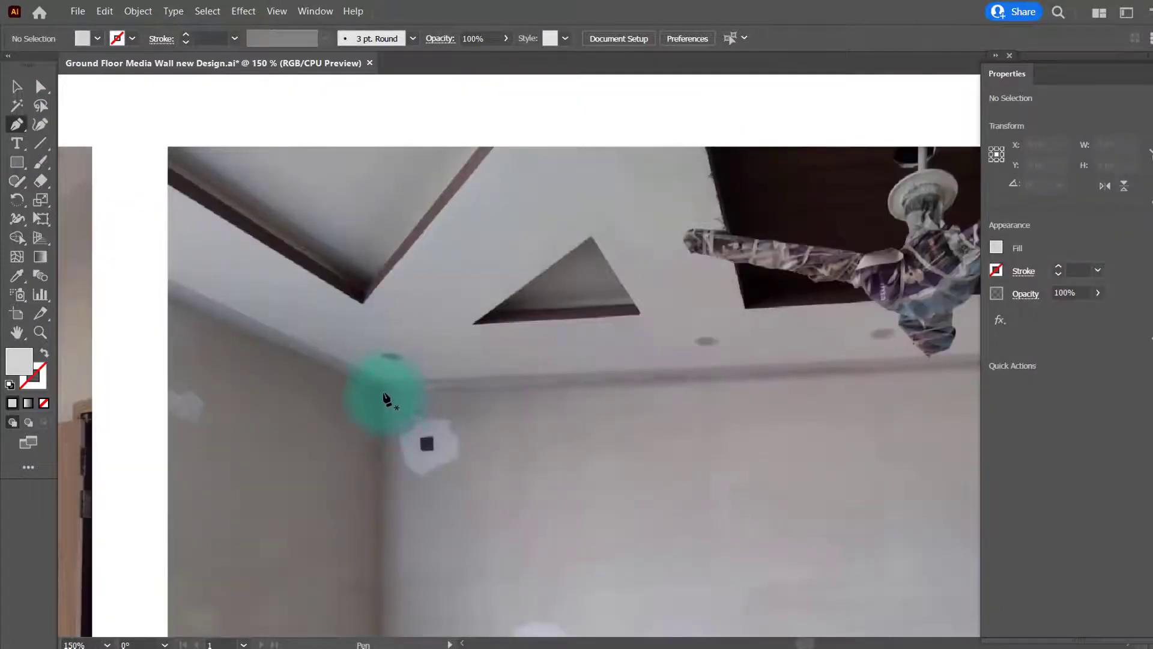
click(384, 394)
scroll(396, 398, down, 3)
scroll(427, 357, up, 2)
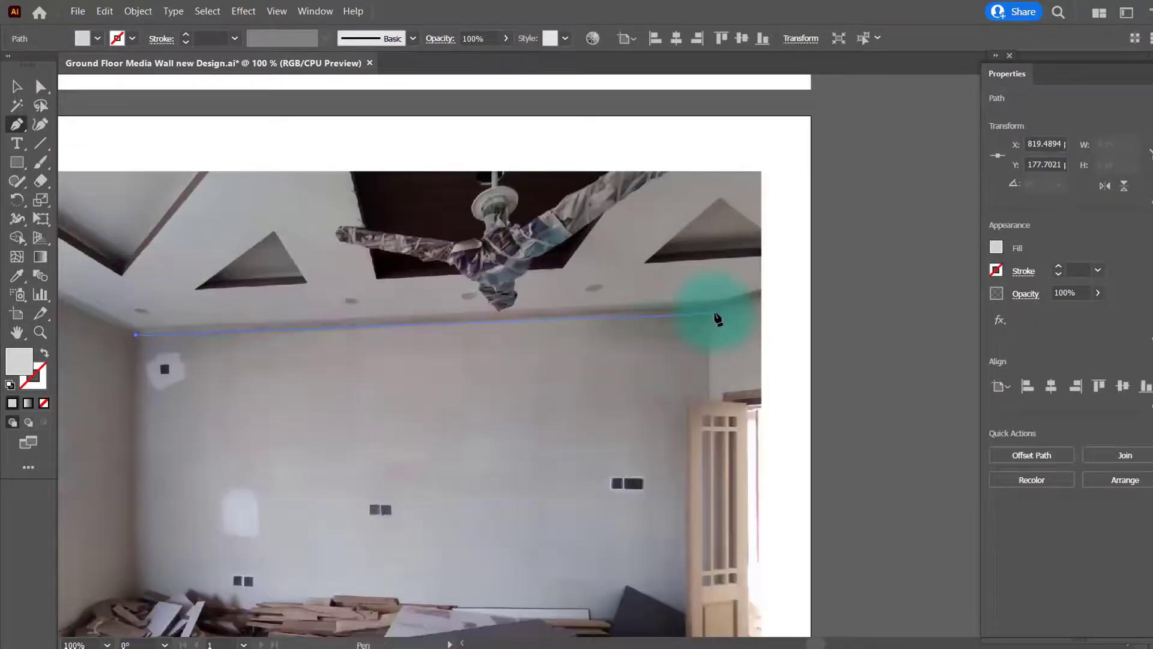
click(712, 307)
scroll(712, 312, down, 2)
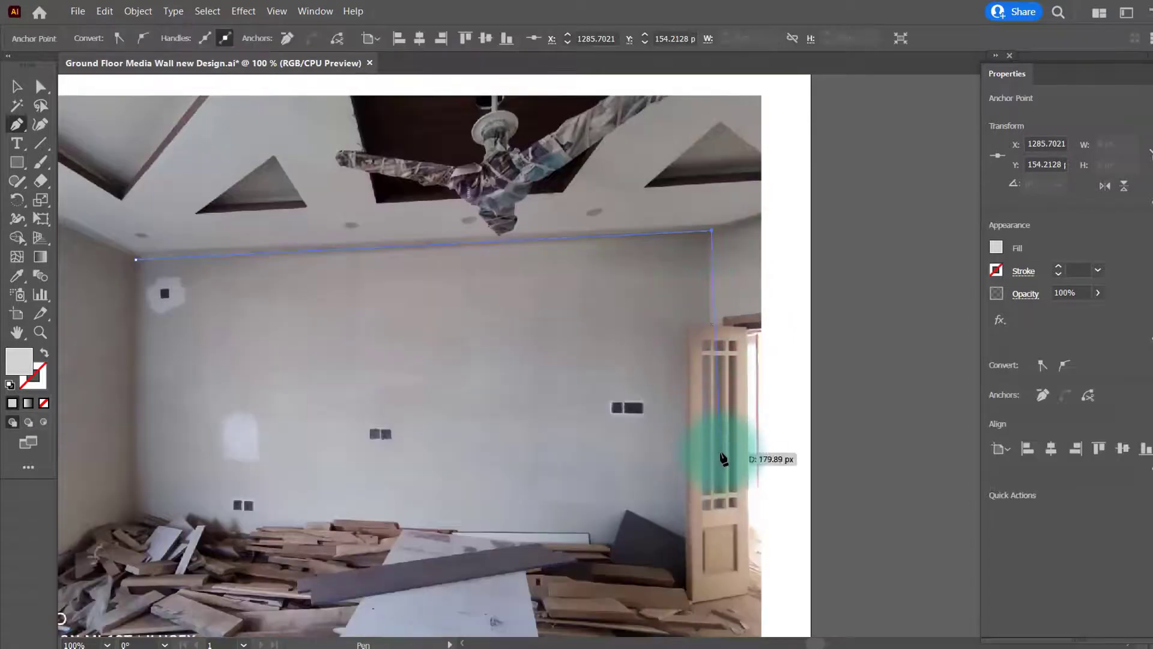
scroll(709, 569, down, 1)
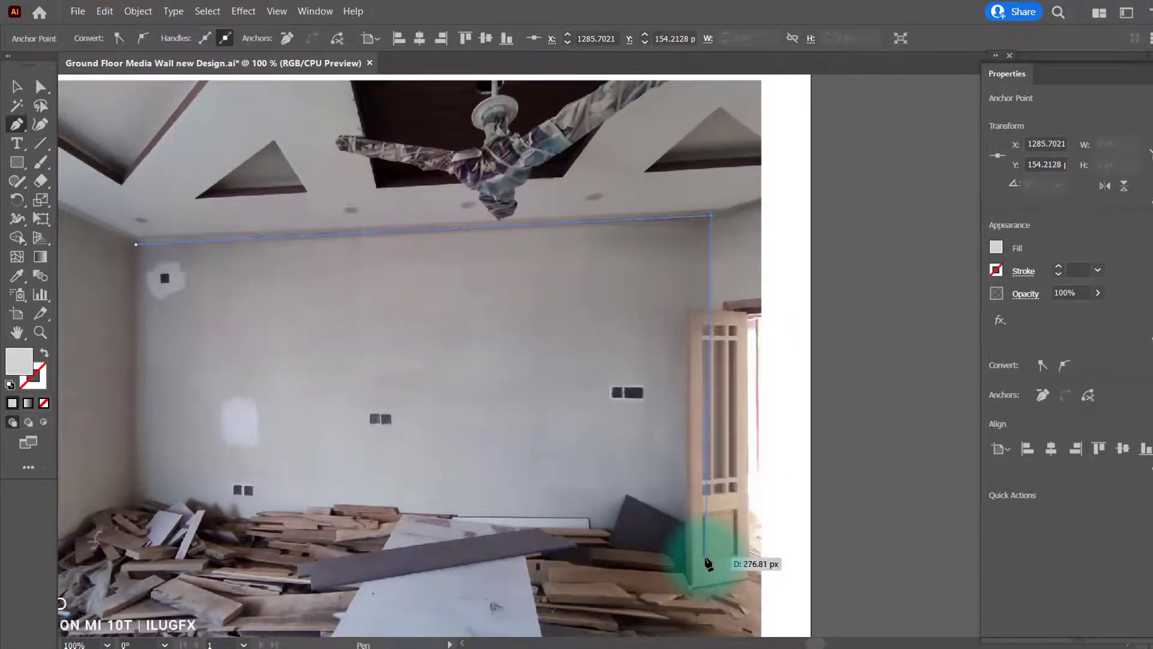
click(706, 557)
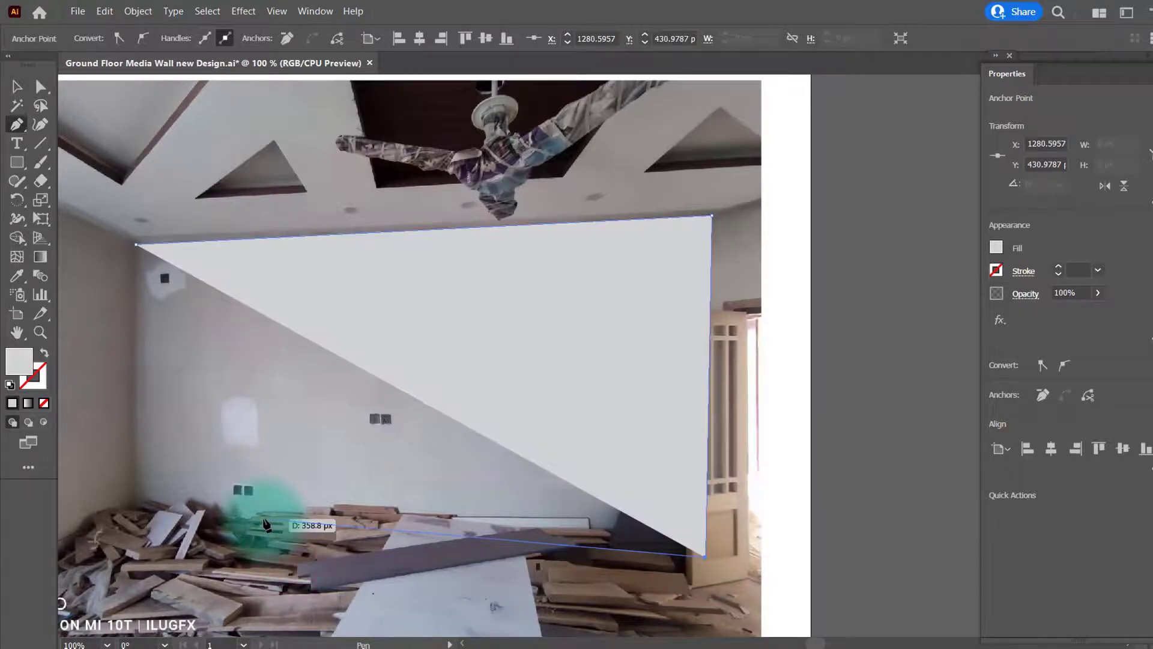
Continue the wall path from its upper-left anchor to the lower-left corner and close the four-sided shape at the lower-right anchor.
key(Escape)
drag(137, 249, 135, 518)
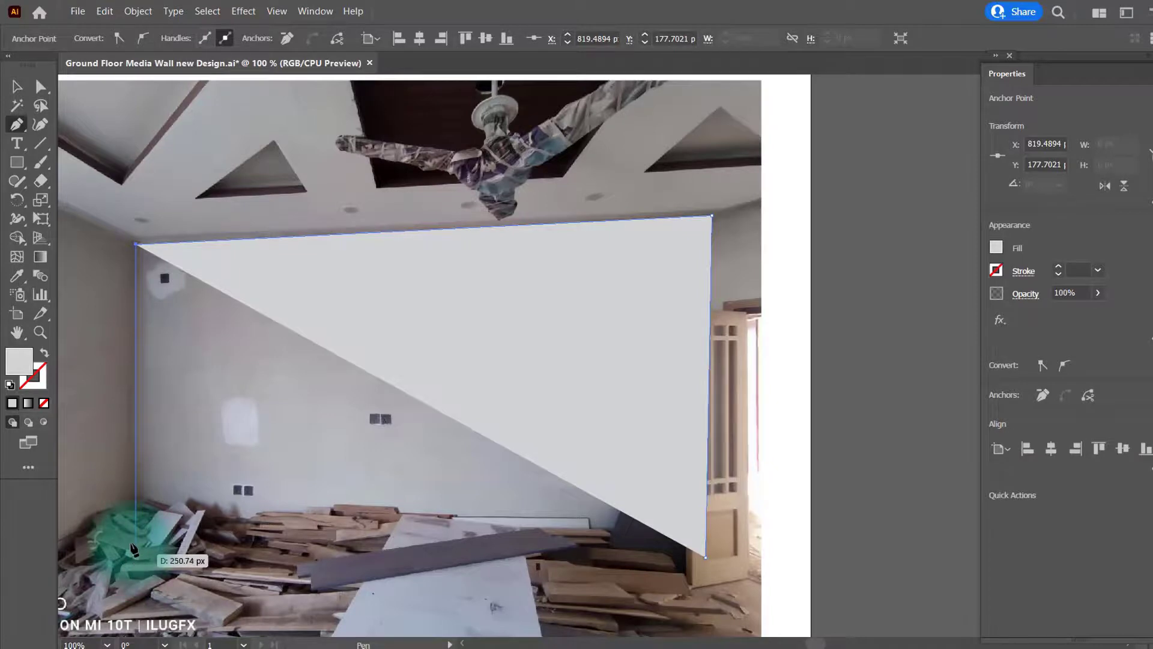
click(134, 543)
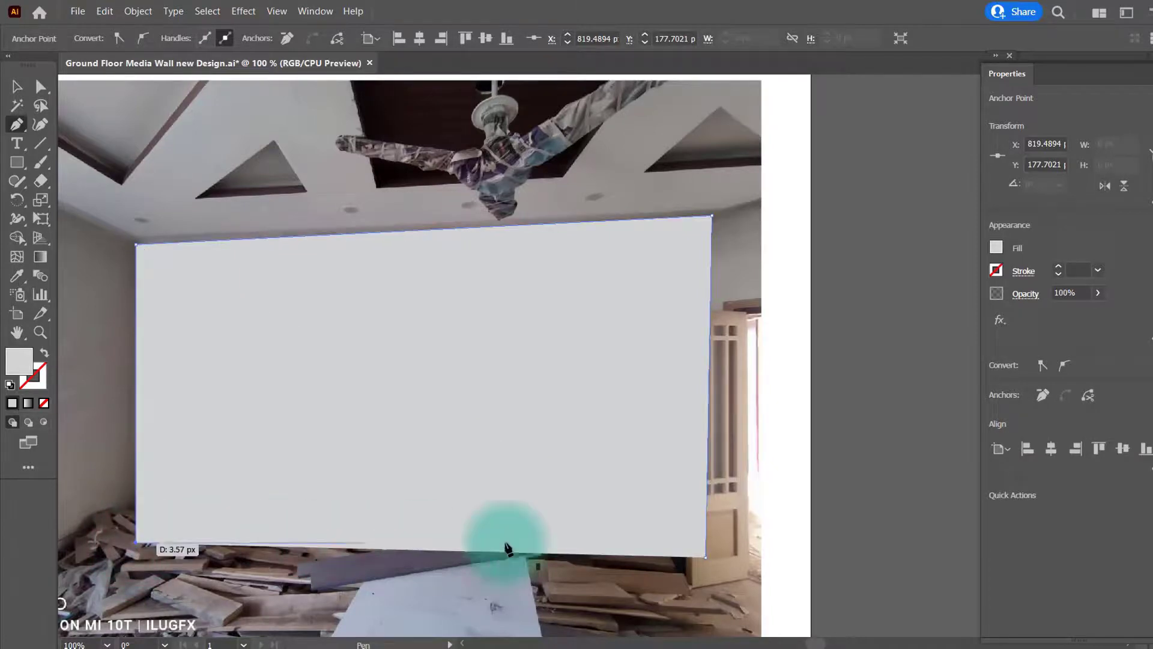
click(708, 561)
key(v)
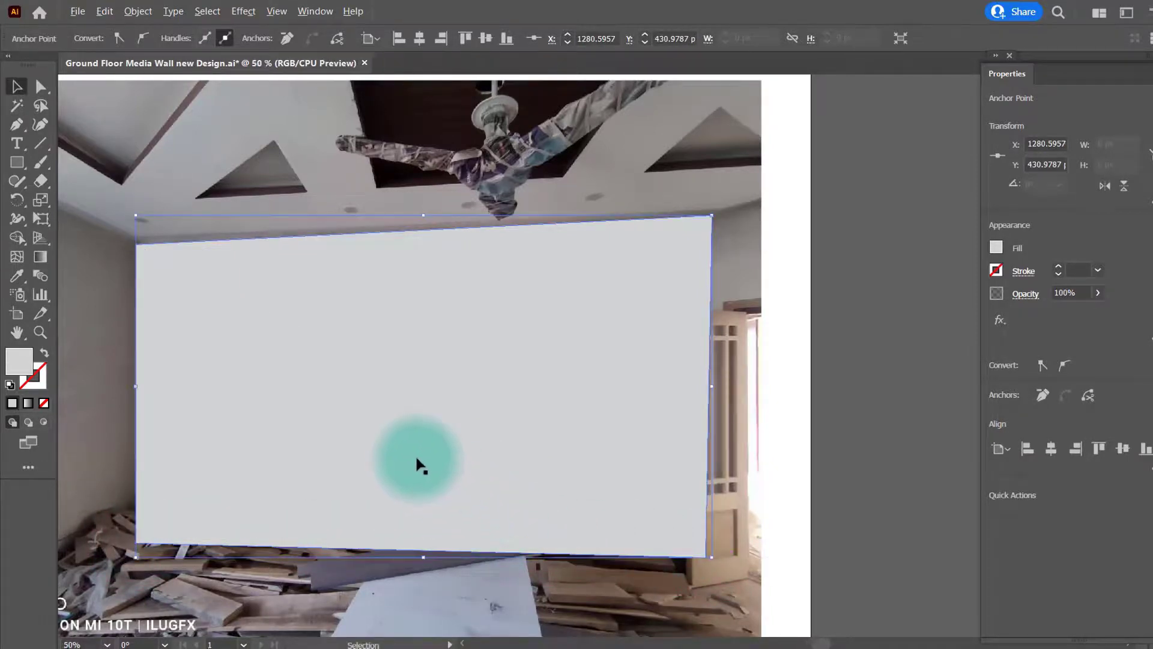
scroll(415, 454, down, 3)
click(613, 414)
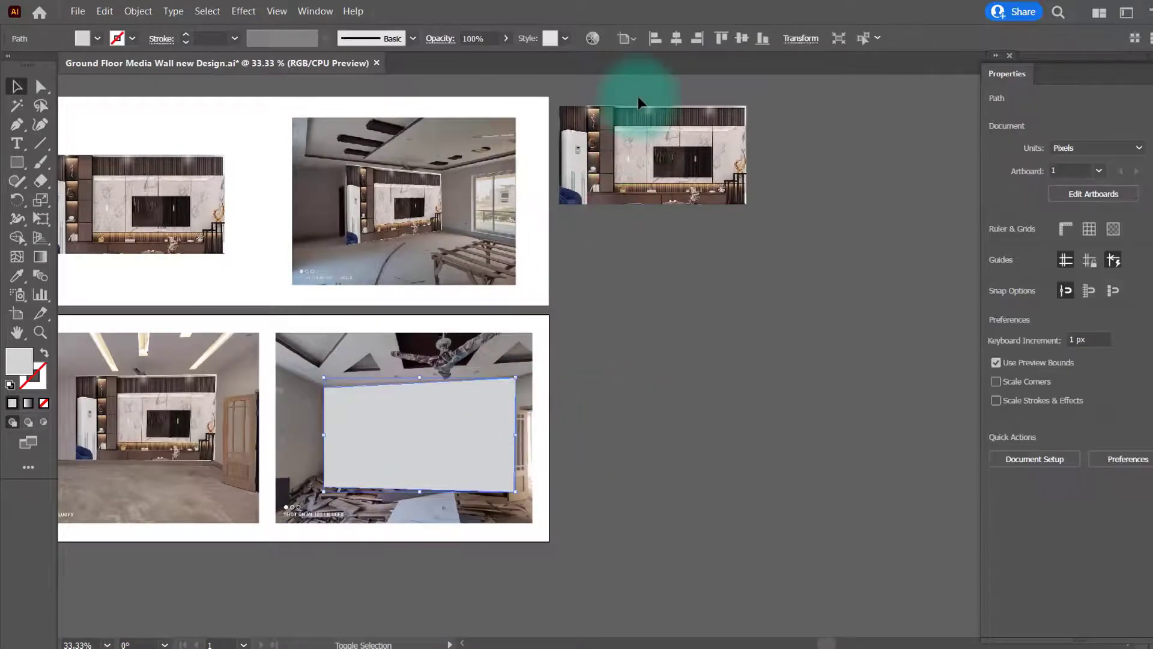
click(634, 125)
shift+click(632, 125)
right_click(663, 183)
click(830, 147)
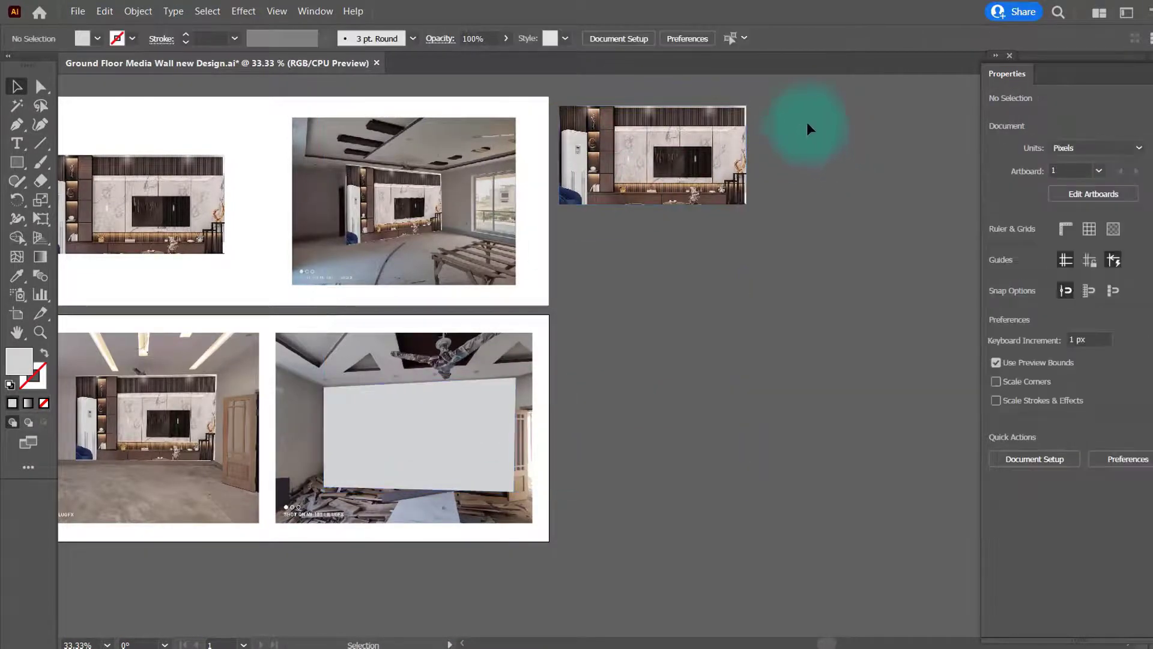
Fit the media wall copy beside the upper artboard into the lower-right room's gray shape using Envelope Distort with Top Object, and deselect.
drag(806, 123, 668, 205)
shift+click(655, 156)
click(138, 11)
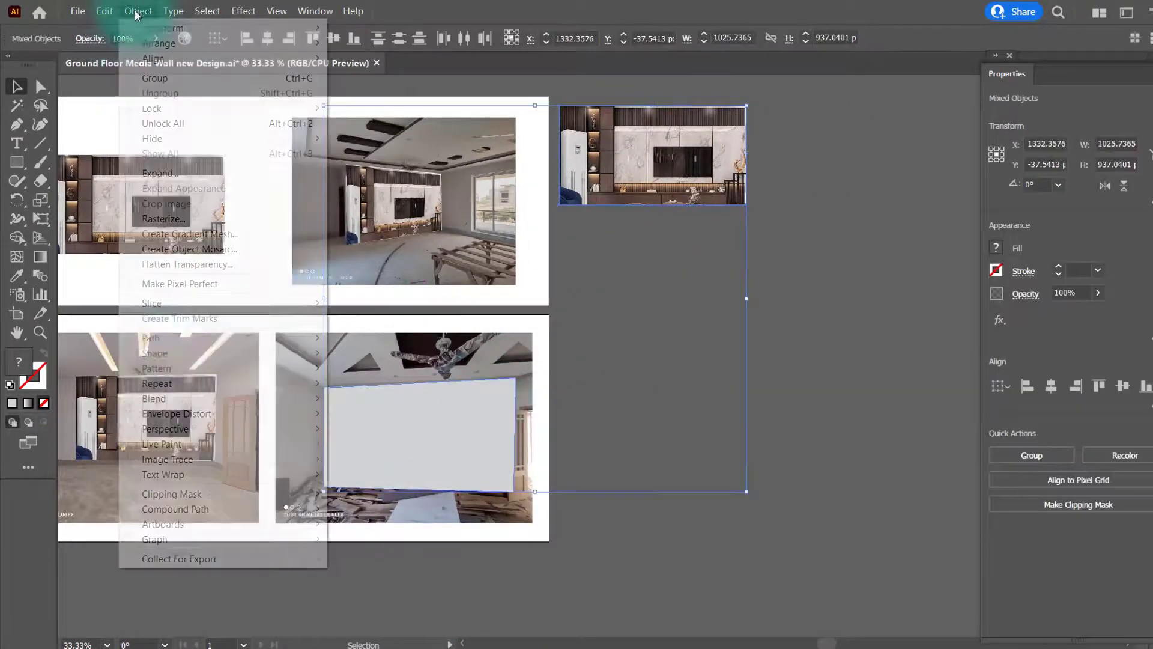
mouse_move(264, 413)
click(462, 446)
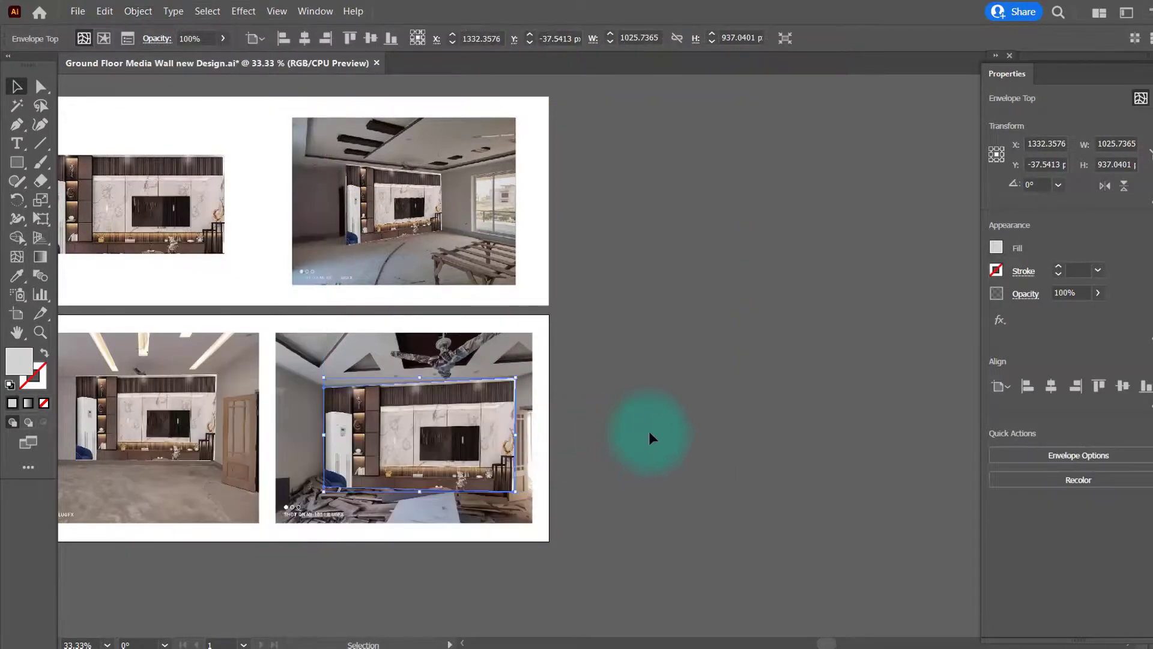
scroll(649, 430, down, 1)
drag(624, 396, 771, 447)
scroll(665, 464, up, 1)
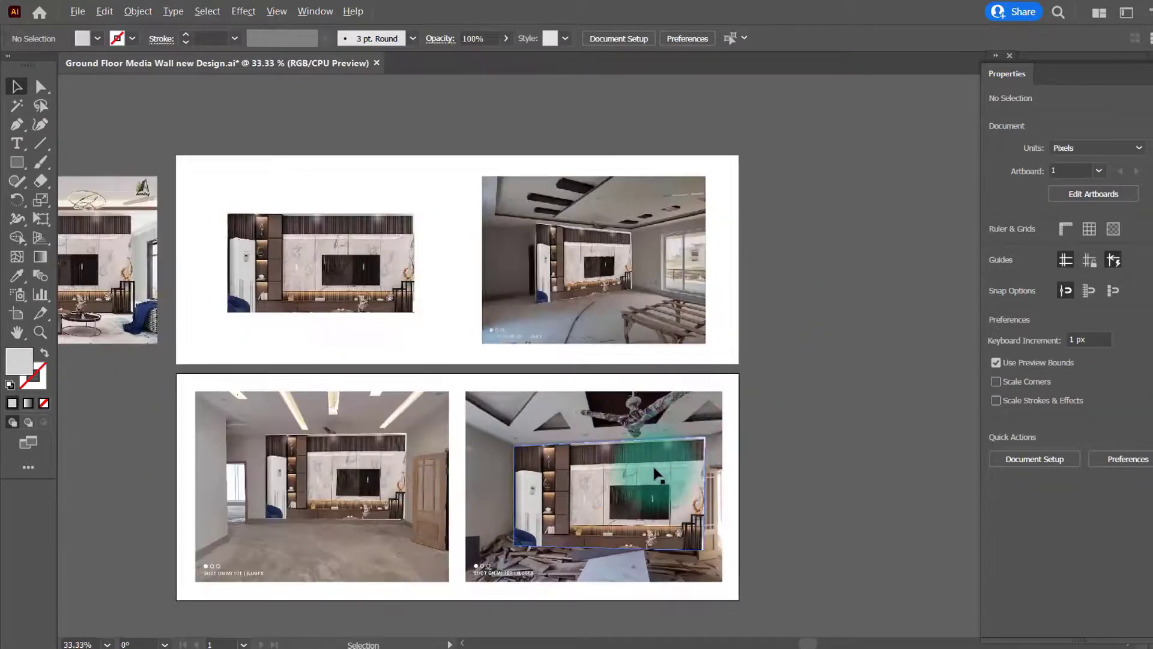
Examine how the fitted media walls sit on the walls of the three room photos.
drag(663, 460, 726, 408)
drag(502, 319, 420, 330)
scroll(460, 294, up, 1)
scroll(417, 330, down, 1)
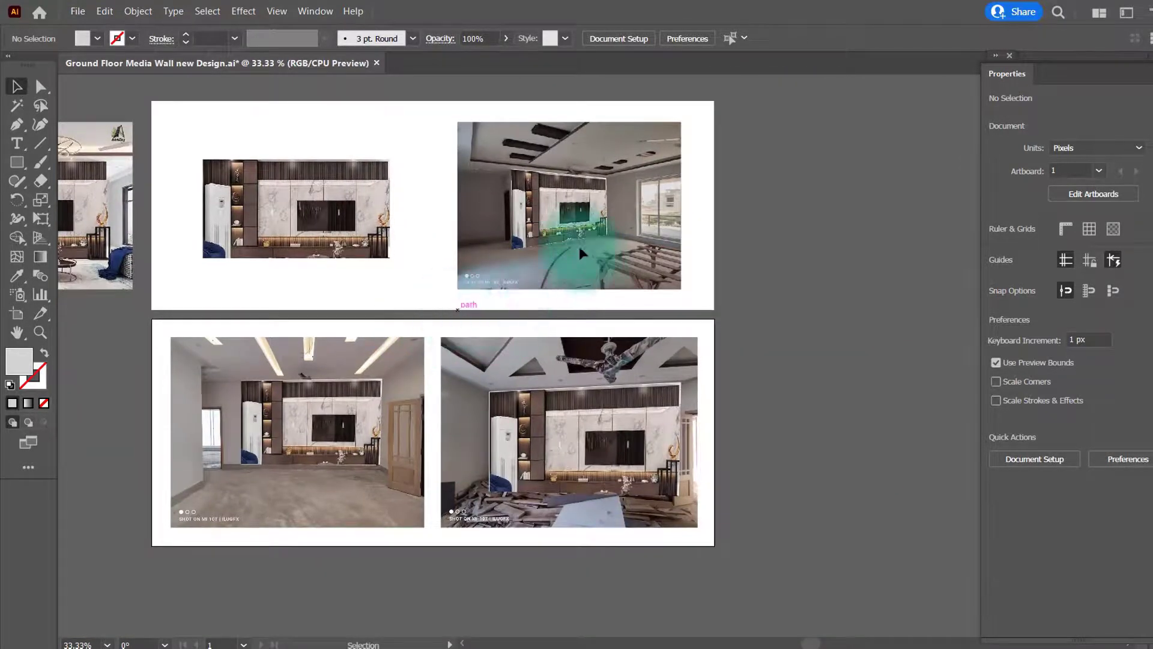
scroll(378, 277, up, 1)
drag(391, 291, 394, 247)
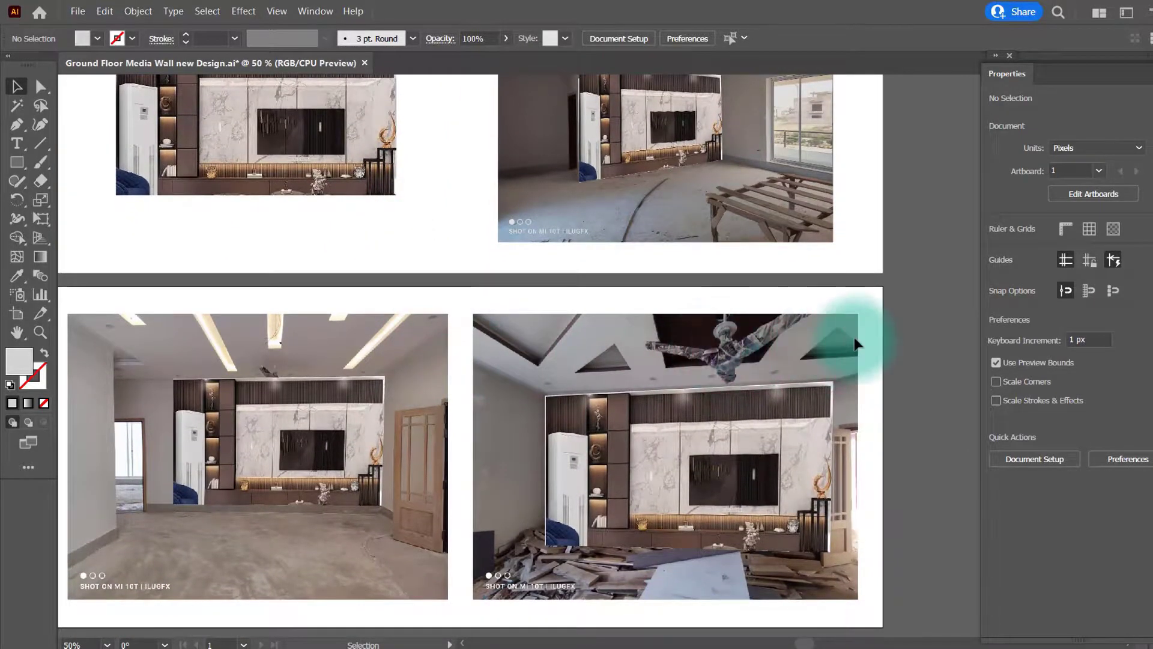
scroll(856, 344, up, 1)
scroll(856, 343, down, 1)
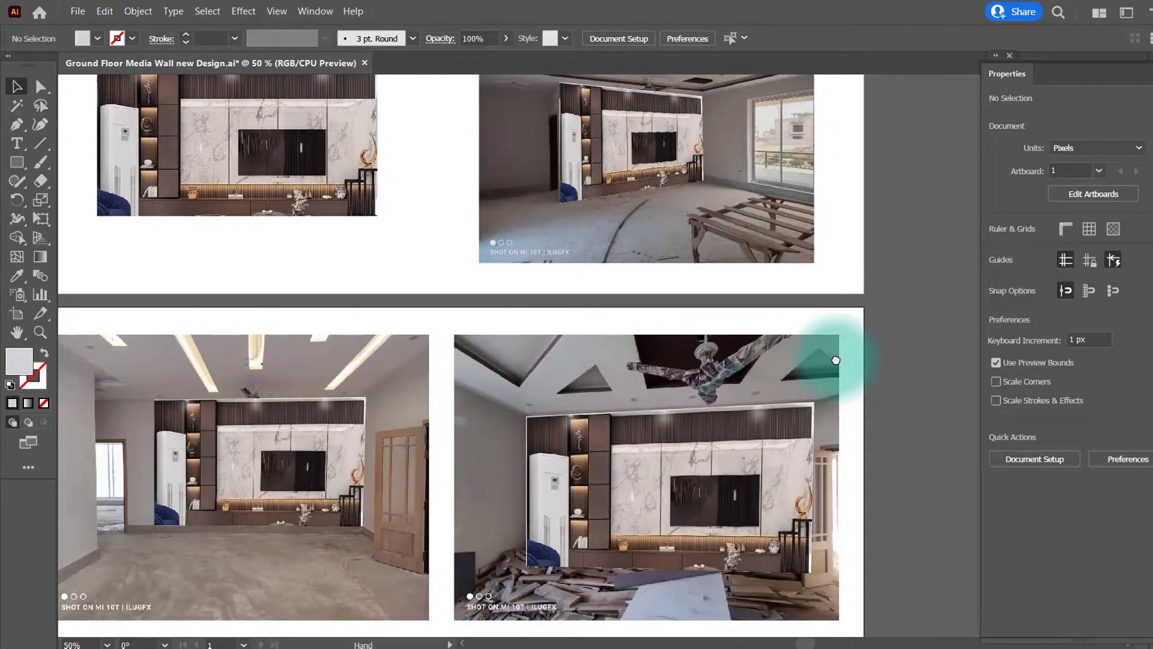